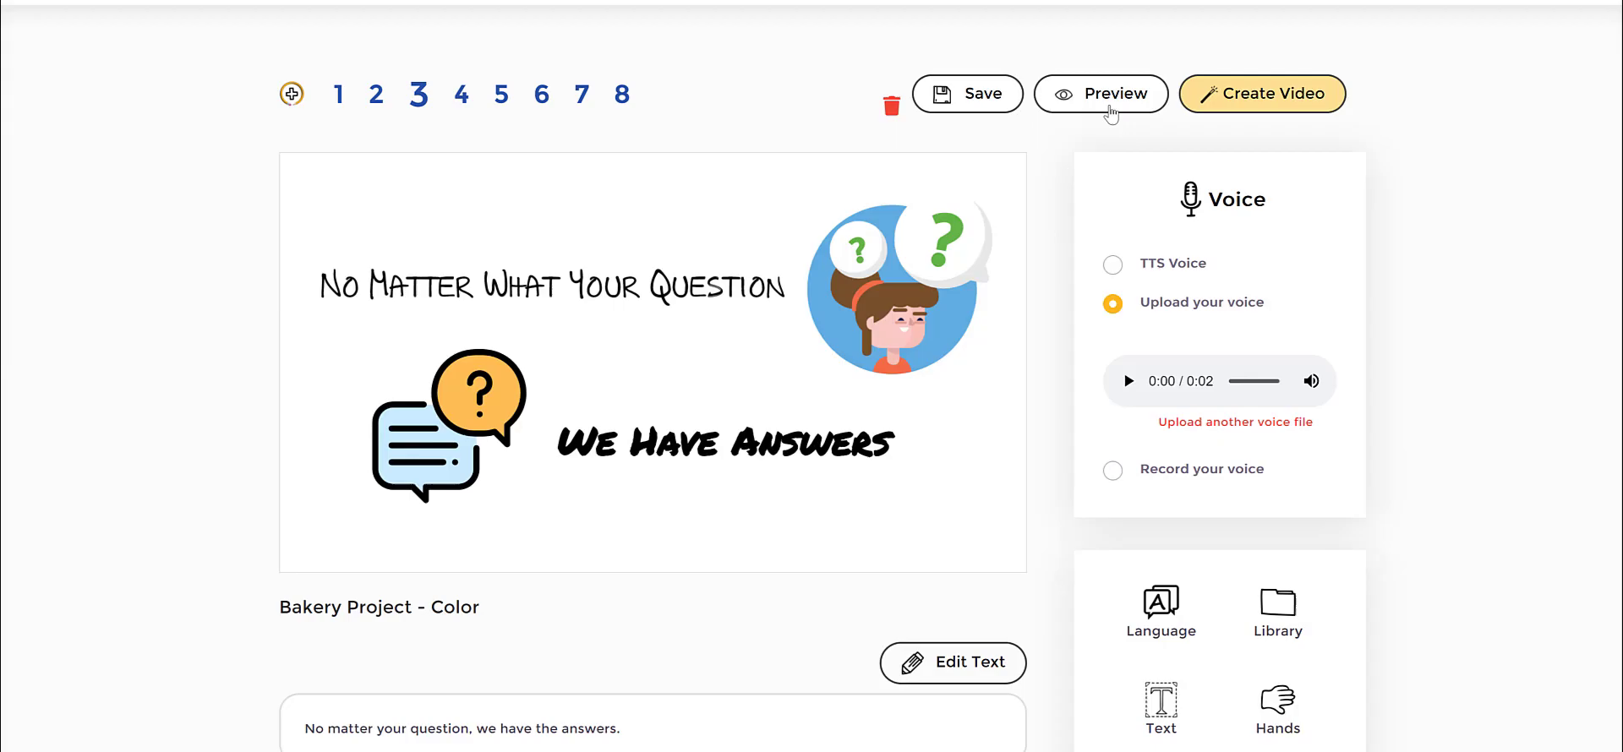
Open the timeline settings for slide 3 by selecting the girl with question marks image
scroll(1095, 117, "down", 1)
left_click(908, 247)
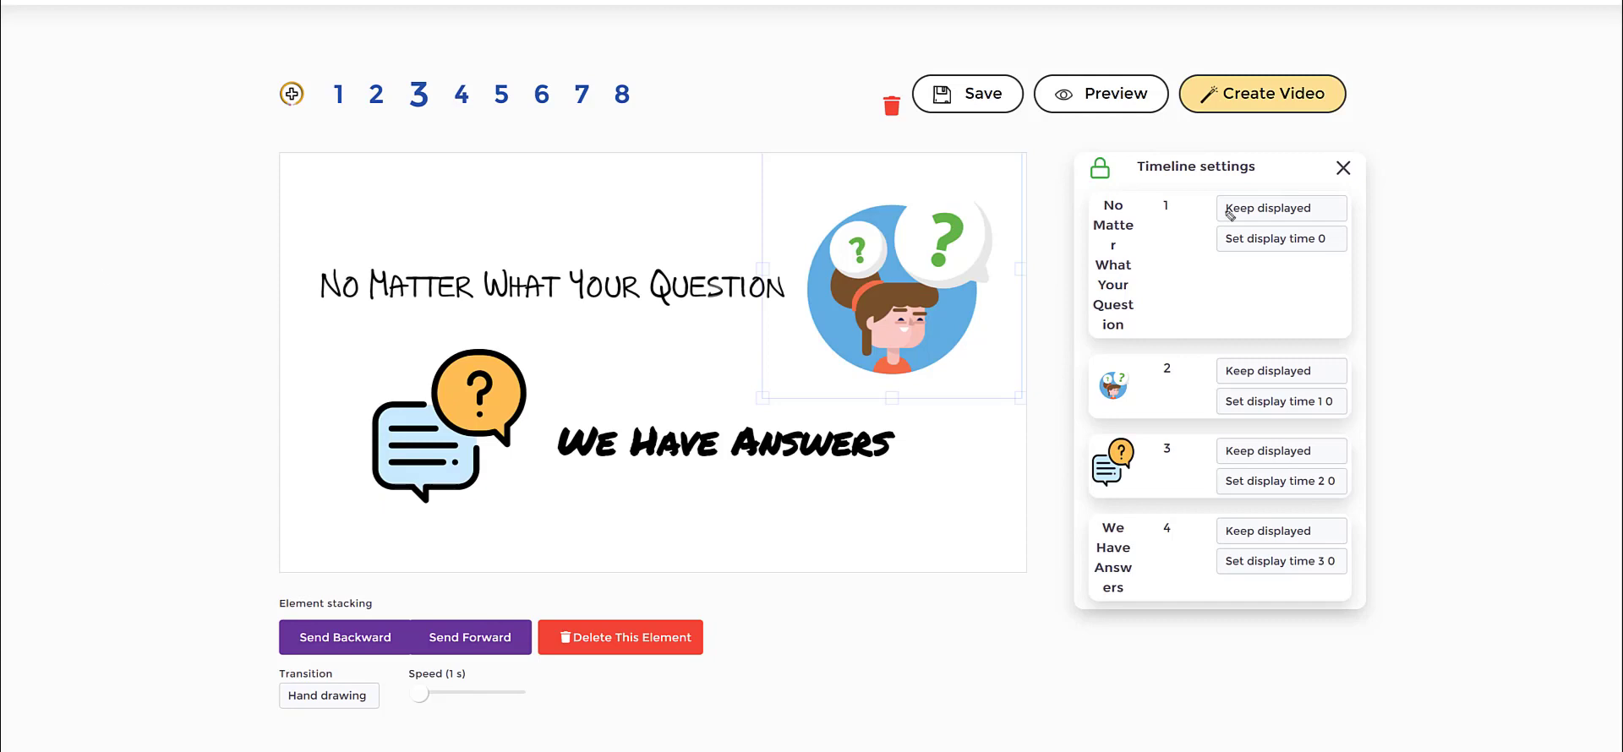
mouse_move(1049, 151)
left_mouse_down()
mouse_move(1302, 137)
mouse_move(1414, 175)
mouse_move(1430, 327)
mouse_move(1420, 523)
mouse_move(1346, 651)
mouse_move(1258, 680)
mouse_move(1107, 651)
mouse_move(1062, 619)
mouse_move(1055, 162)
left_mouse_up()
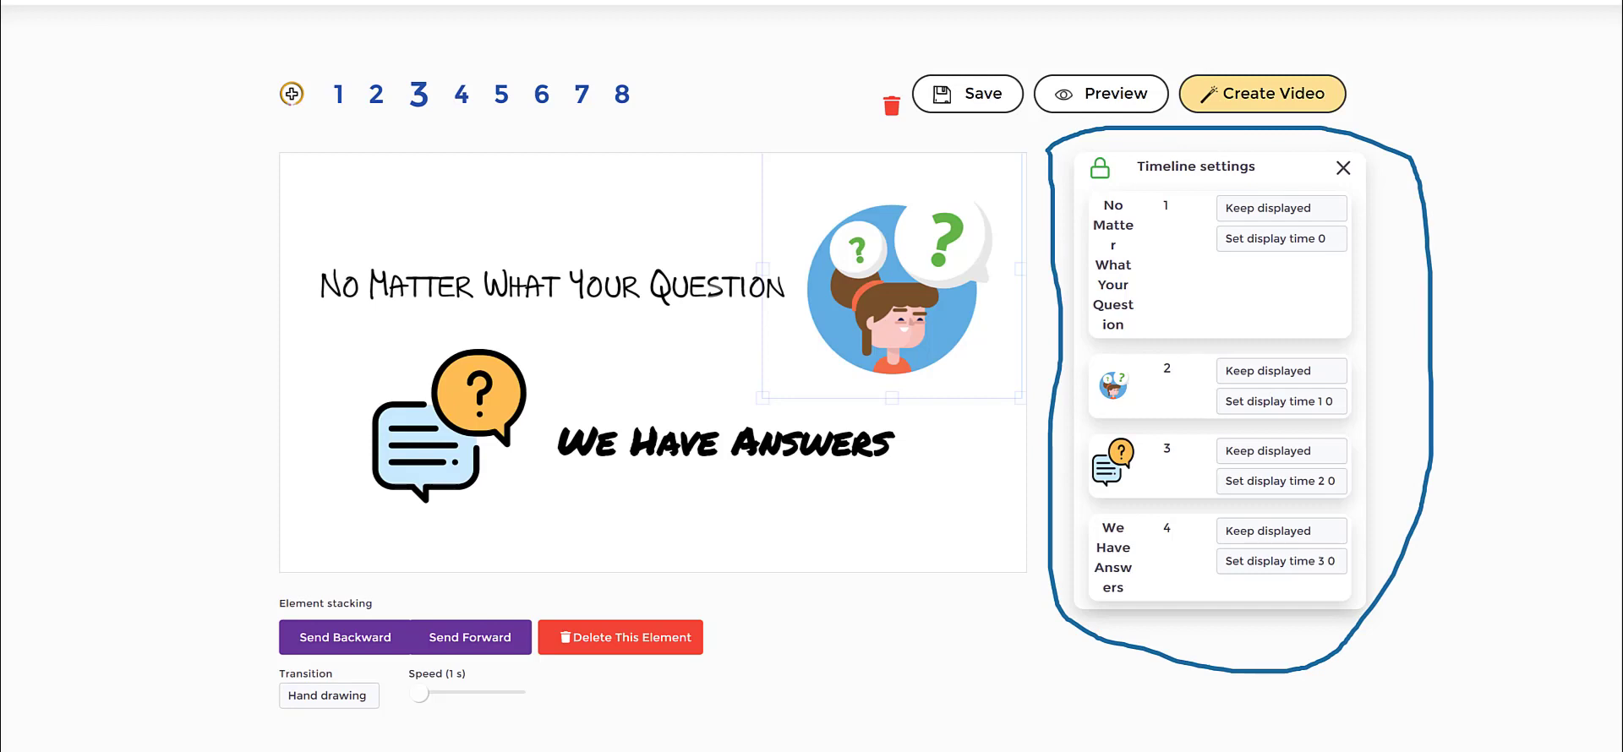
key("Escape")
mouse_move(1079, 169)
left_mouse_down()
mouse_move(1107, 149)
mouse_move(1114, 188)
mouse_move(1077, 168)
left_mouse_up()
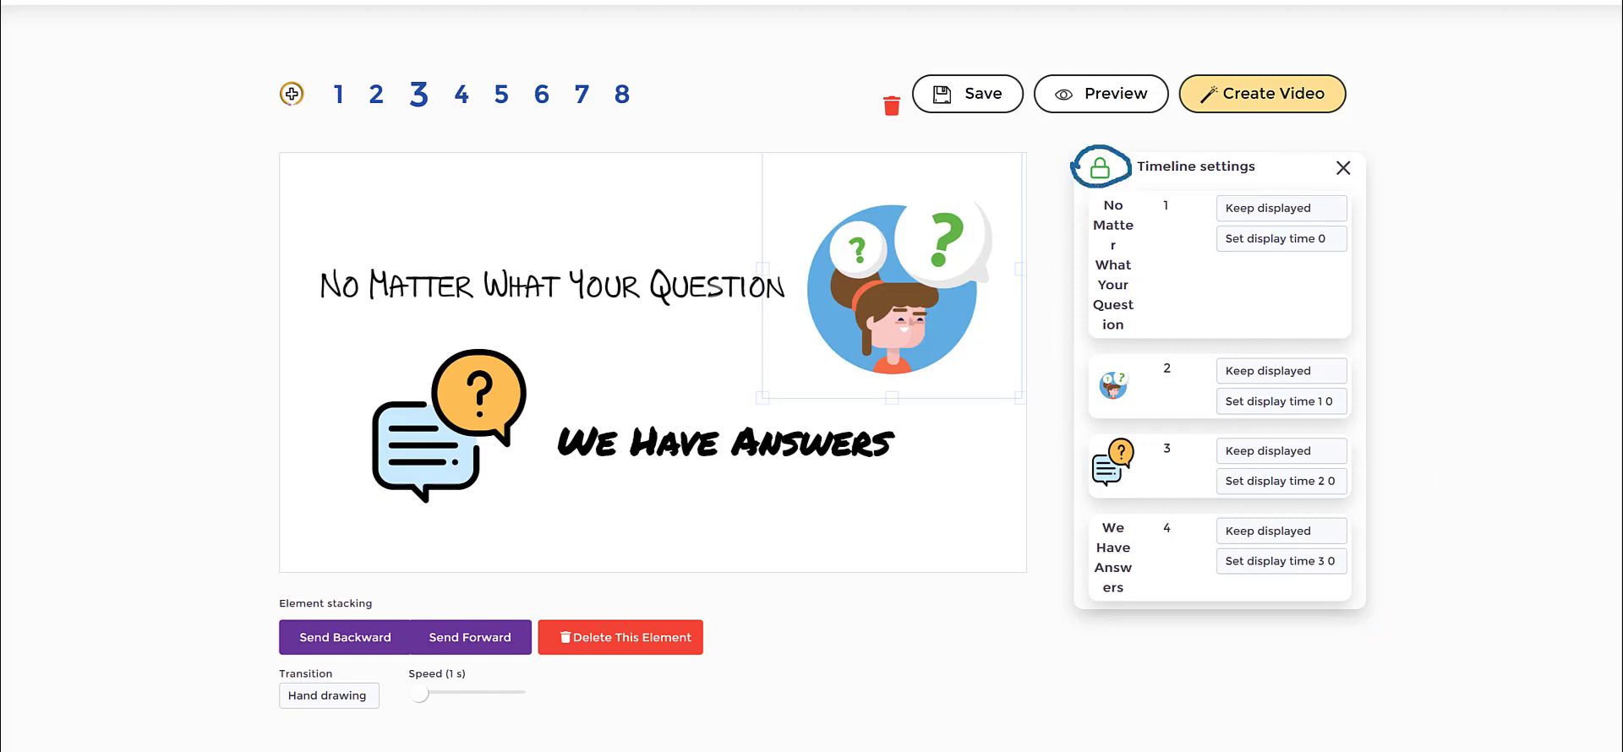
key("Escape")
Unlock slide 3's timeline and accept the reset of its time offsets
left_click(1100, 169)
left_click_drag(659, 360, 820, 362)
left_click_drag(670, 396, 876, 391)
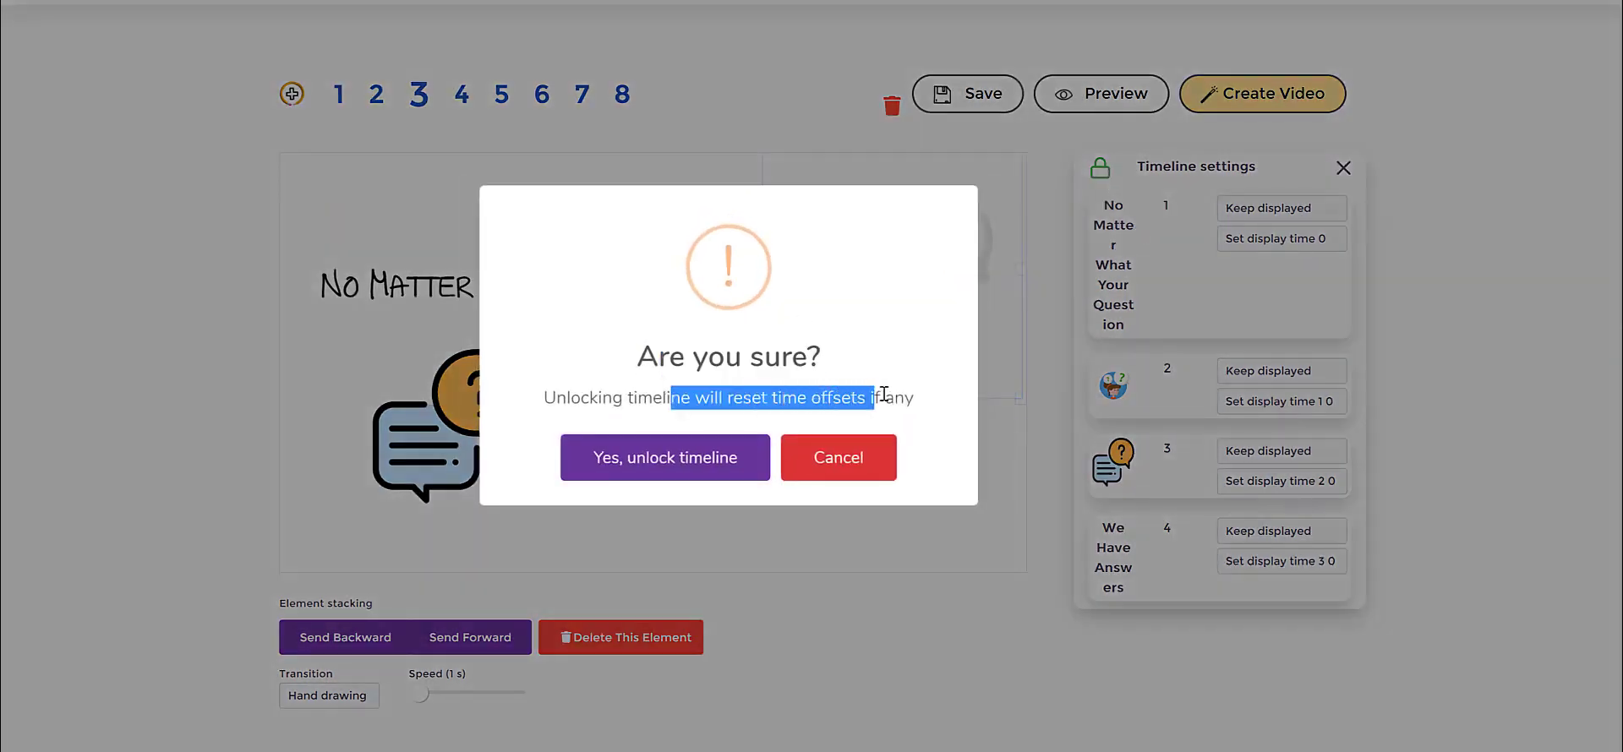
left_click(877, 391)
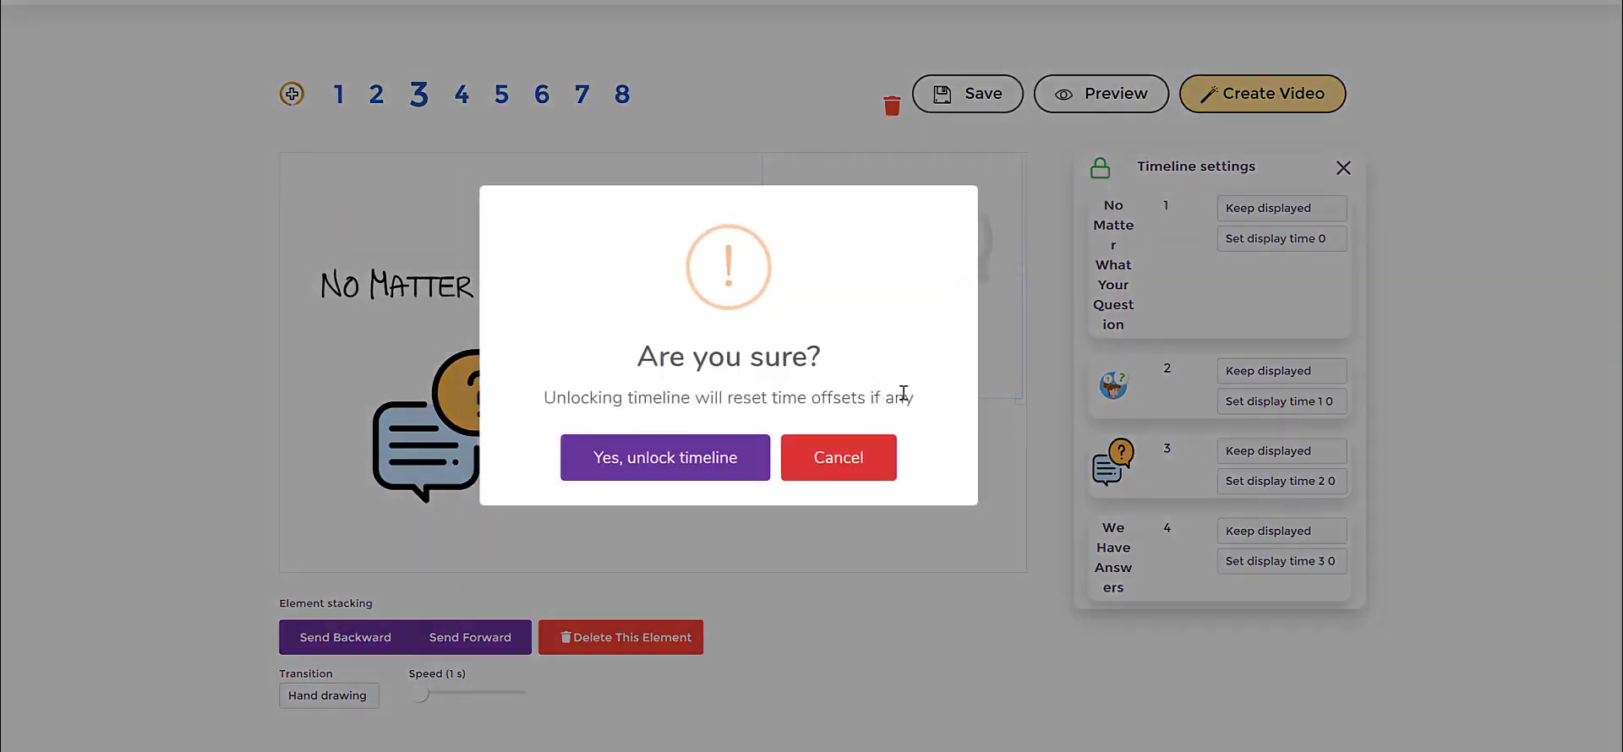
left_click(722, 465)
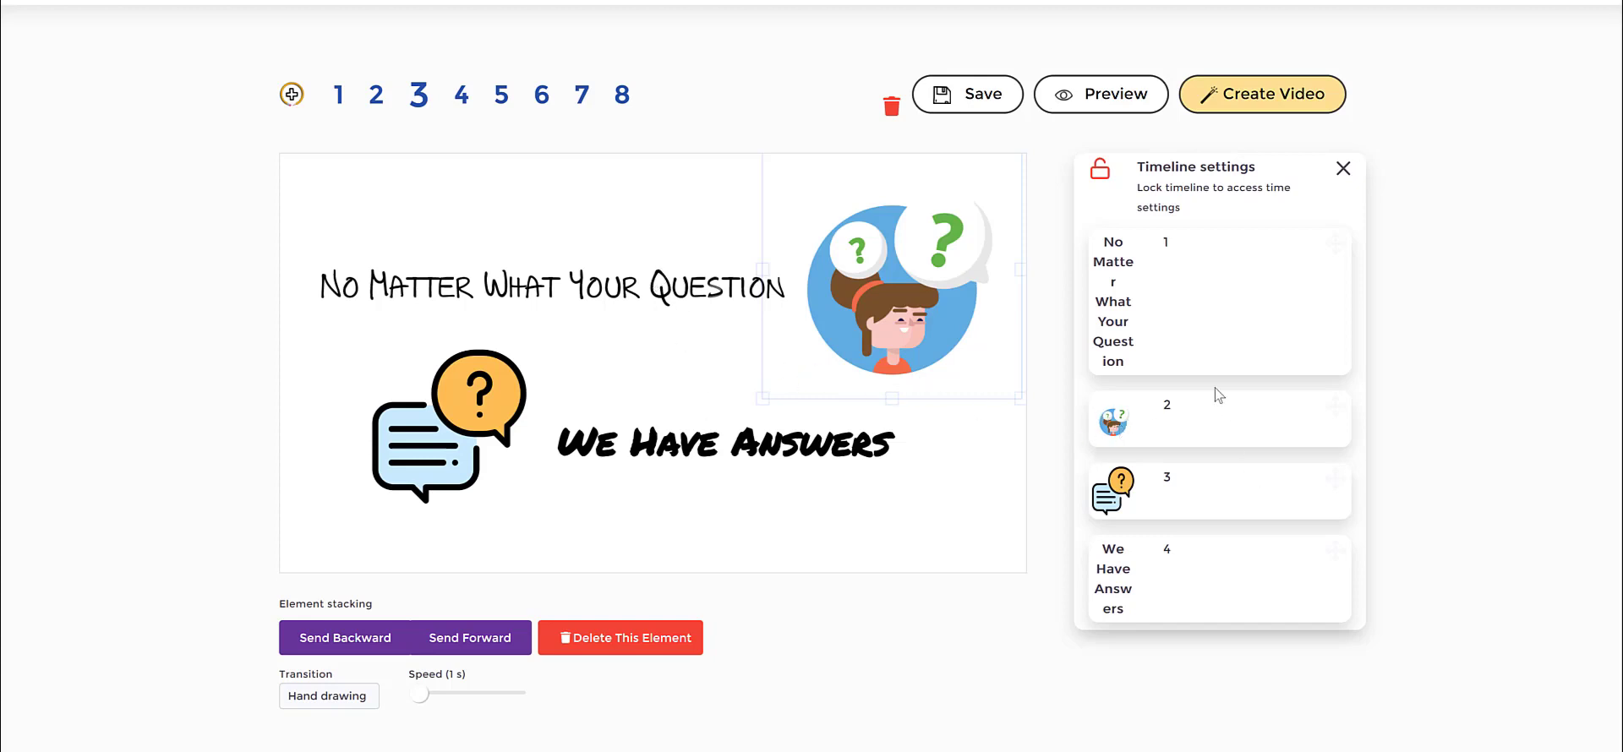
Move the girl illustration ahead of the "No Matter What Your Question" text in slide 3's timeline order
left_click(1114, 261)
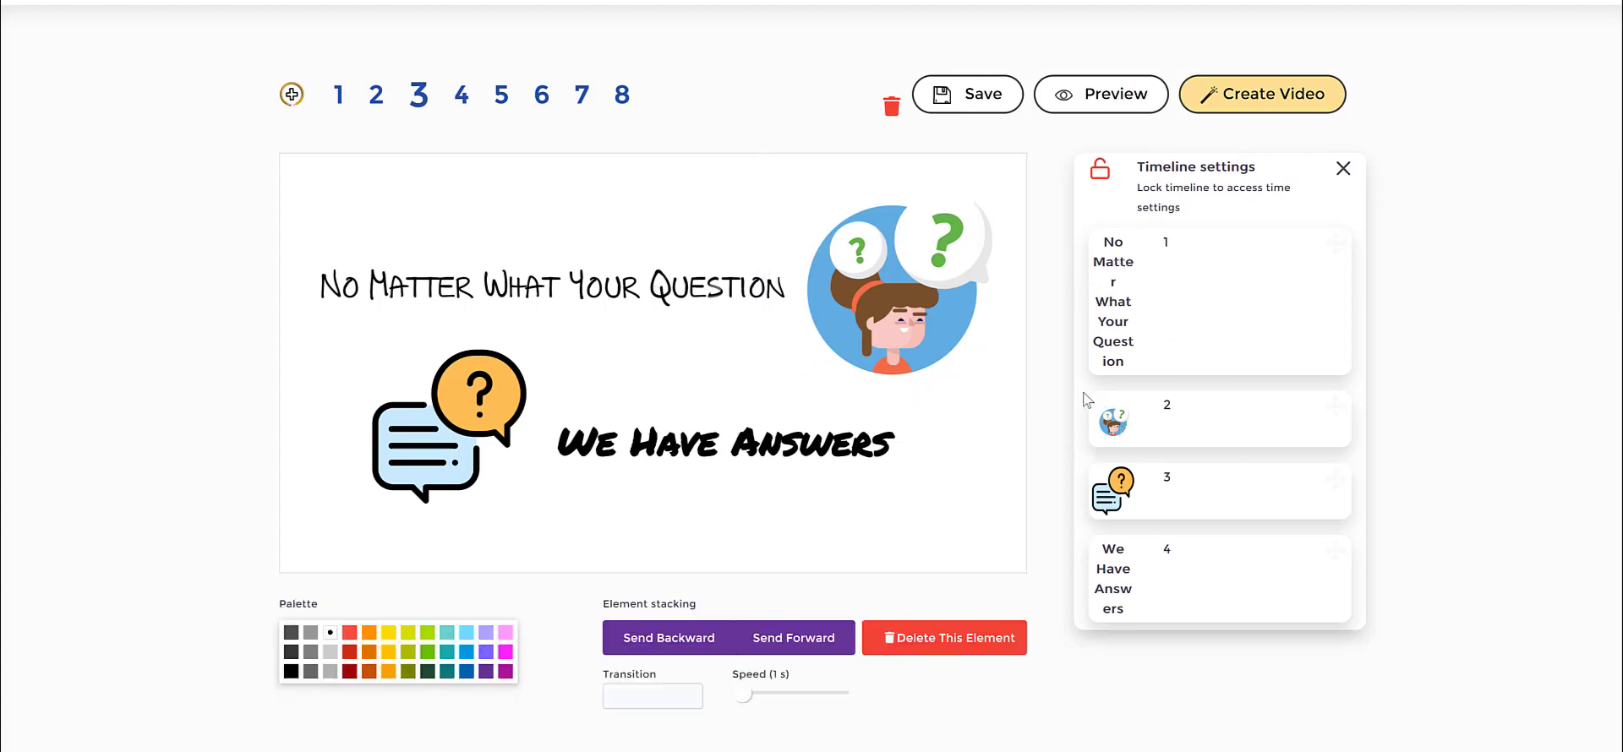
left_click(858, 283)
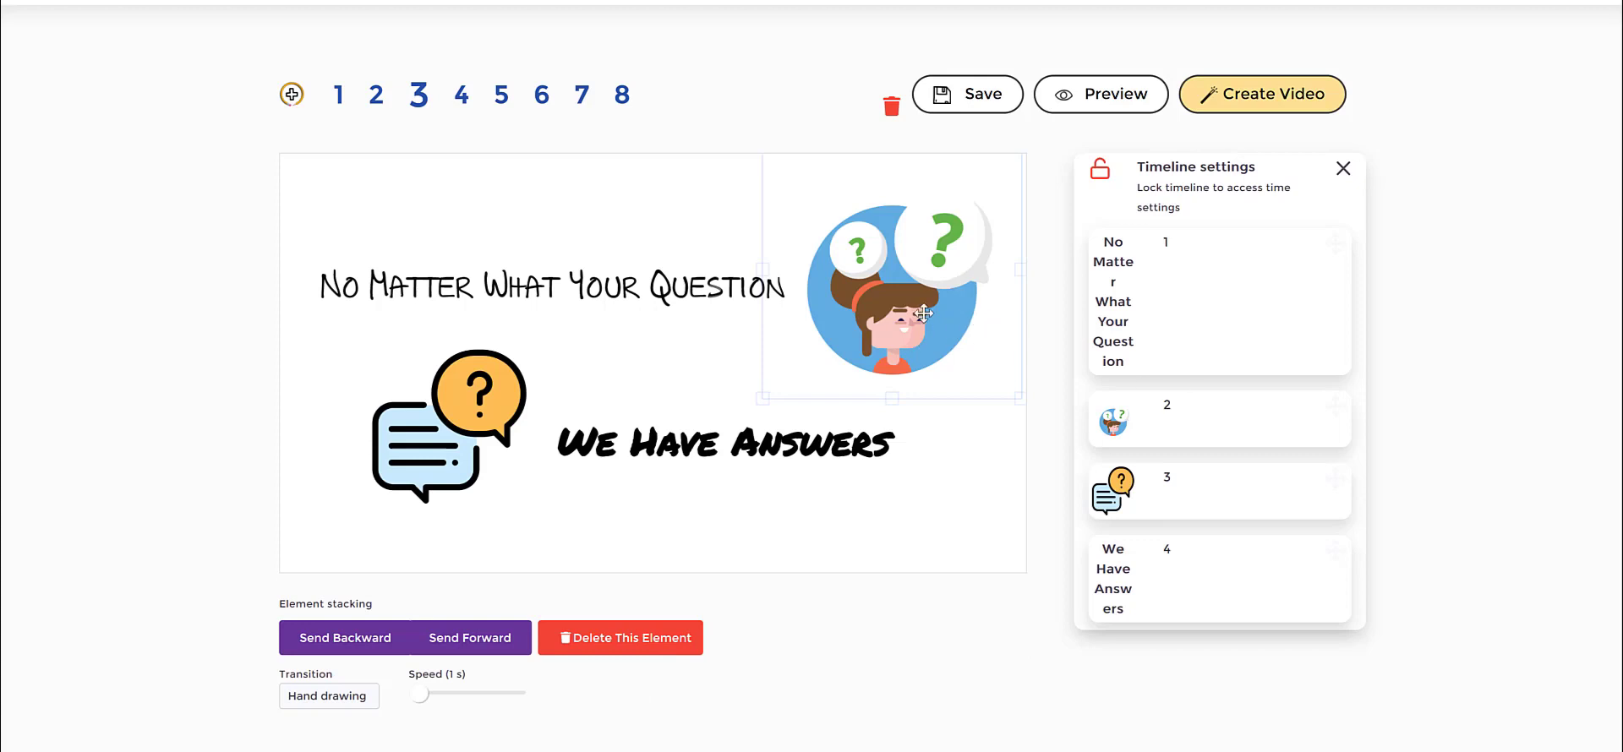
left_click_drag(1124, 422, 1170, 351)
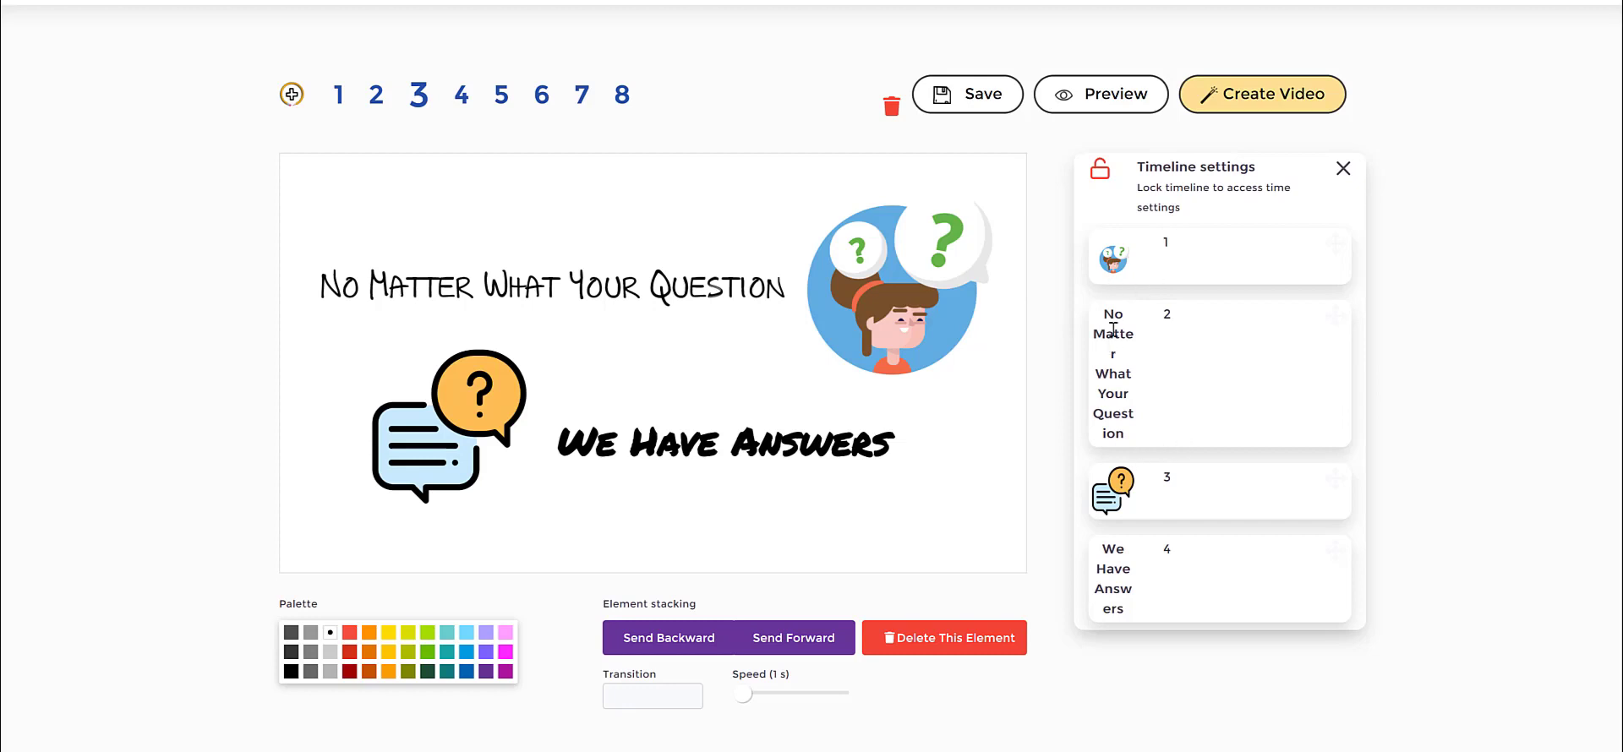
left_click_drag(1113, 328, 1124, 439)
Move the speech-bubble icon after the "We Have Answers" text in slide 3's timeline order
left_click(681, 444)
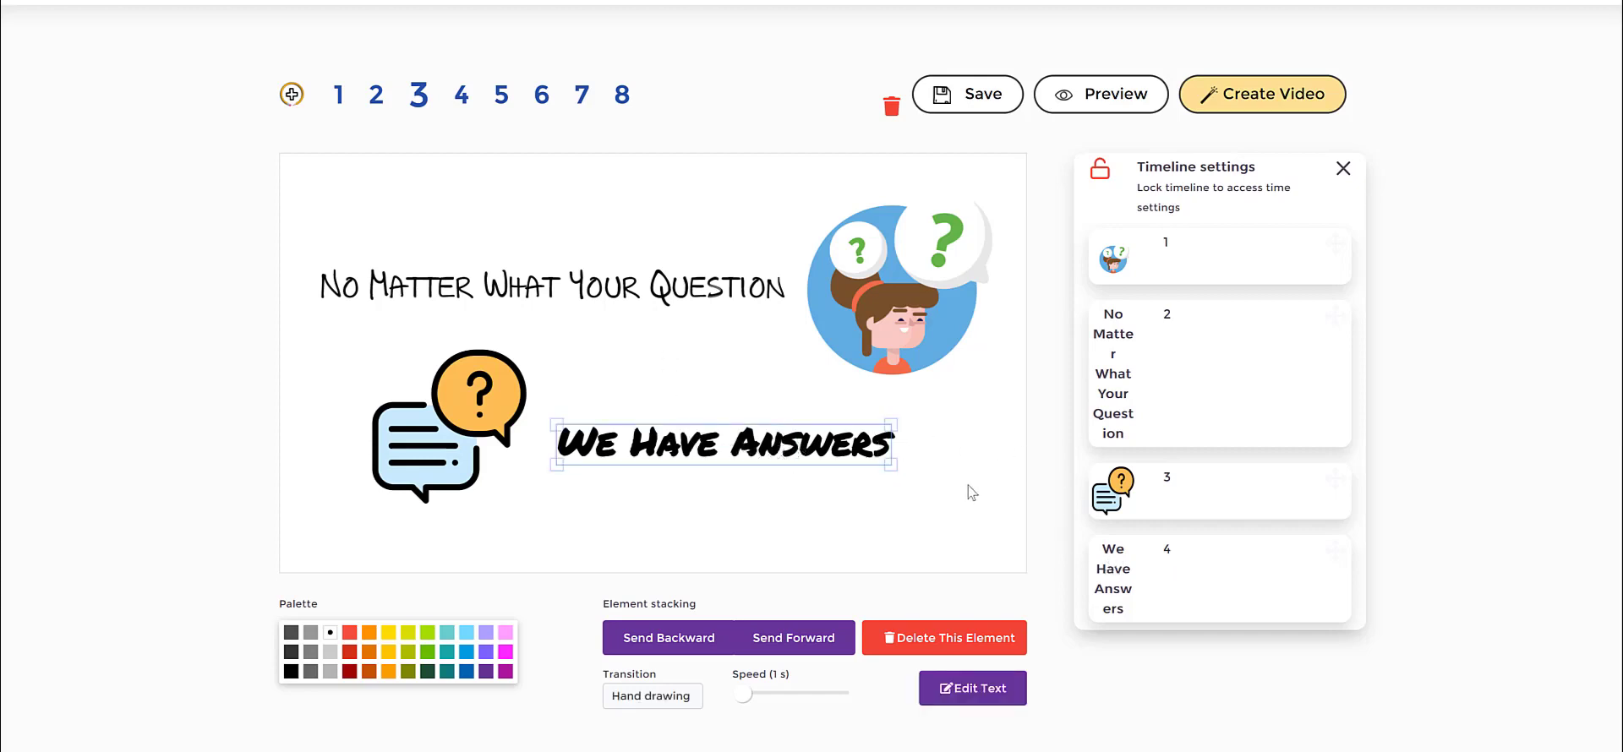
mouse_move(371, 332)
left_mouse_down()
mouse_move(464, 325)
mouse_move(508, 362)
mouse_move(549, 406)
mouse_move(532, 488)
mouse_move(328, 526)
mouse_move(385, 312)
left_mouse_up()
mouse_move(1116, 505)
left_mouse_down()
mouse_move(1152, 525)
mouse_move(1158, 592)
left_mouse_up()
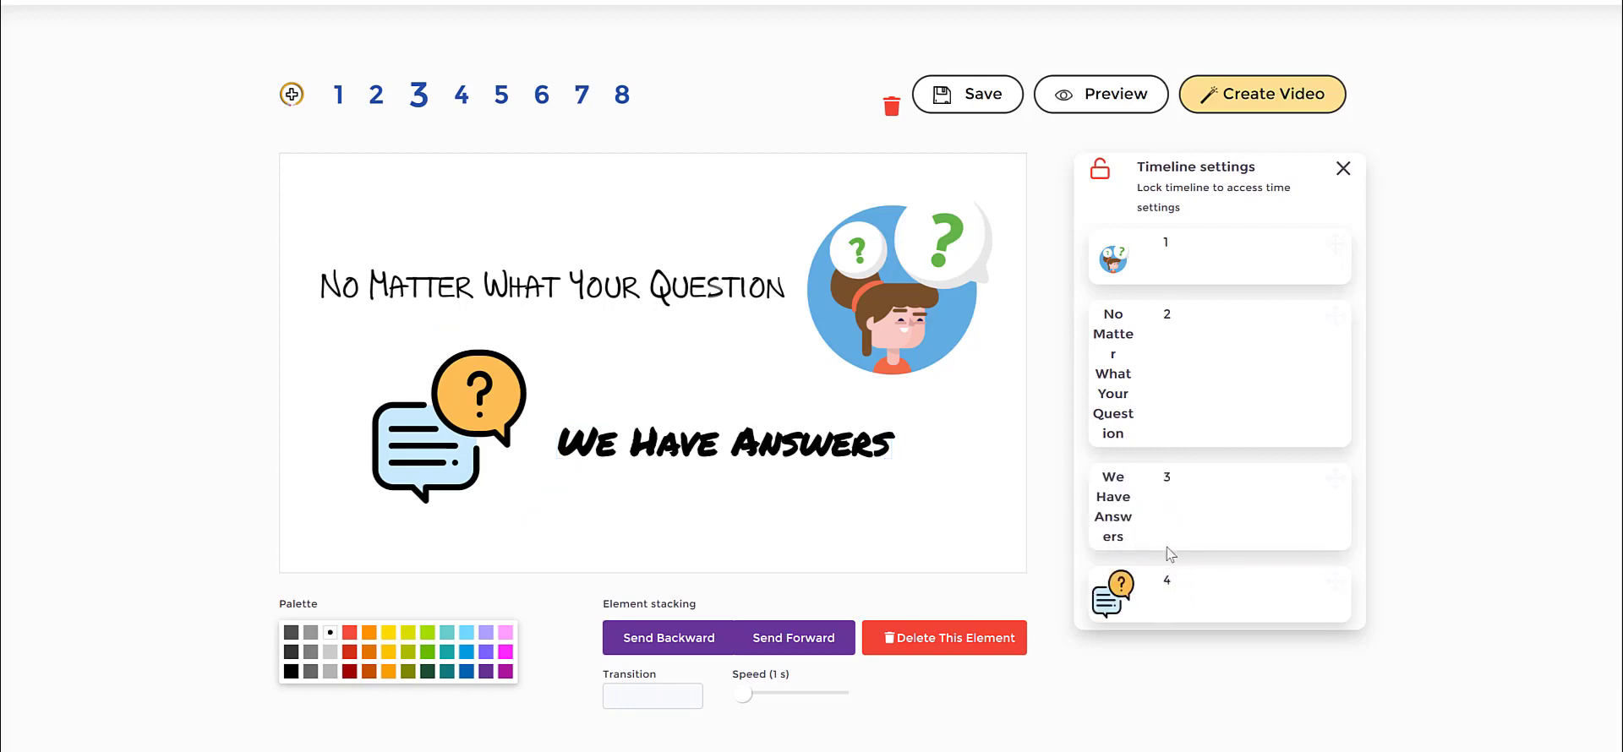
Preview slide 3 to check the drawing order of its elements and close the preview
scroll(1118, 471, "down", 2)
scroll(1062, 387, "up", 1)
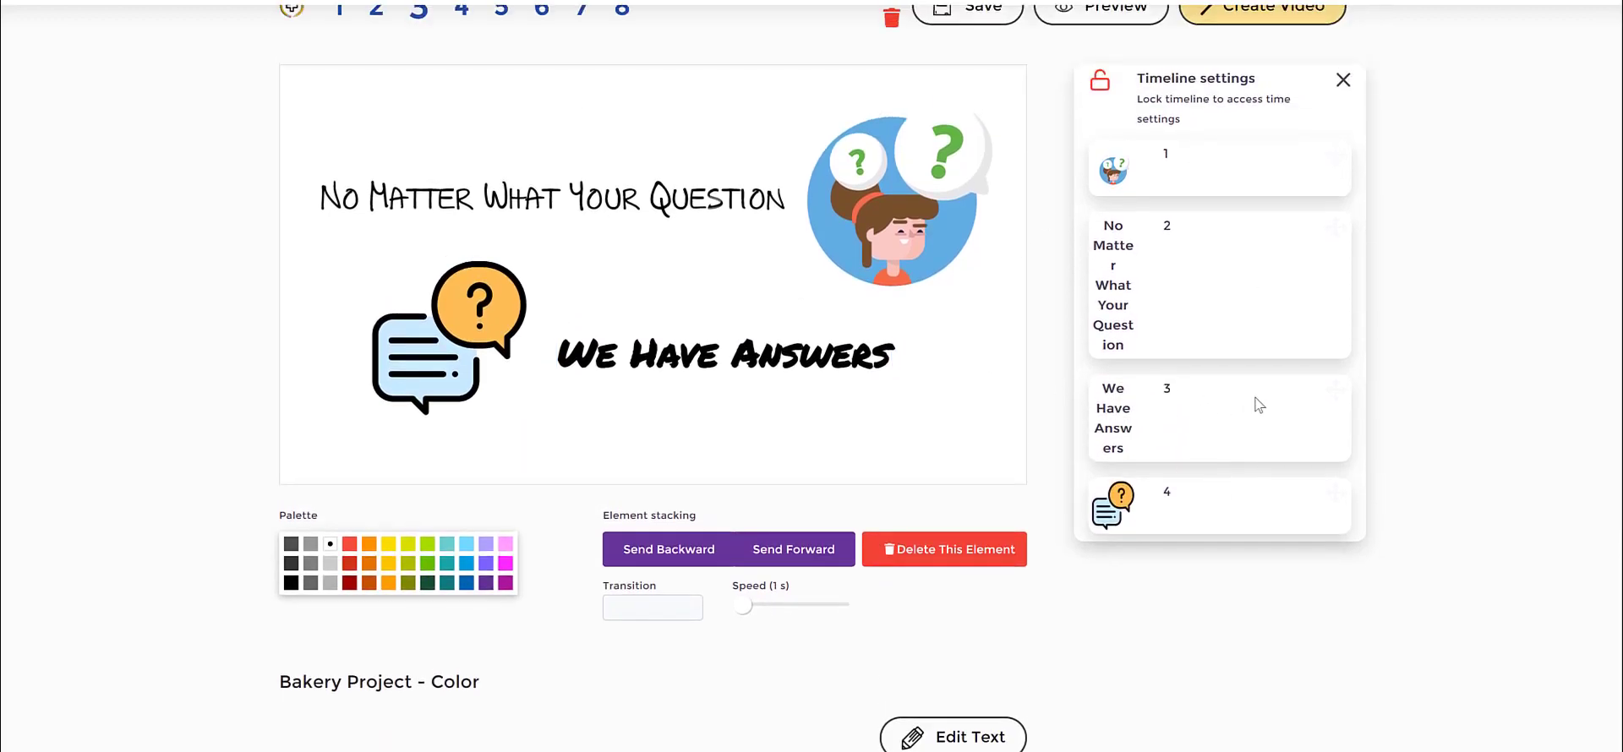
scroll(1259, 405, "up", 1)
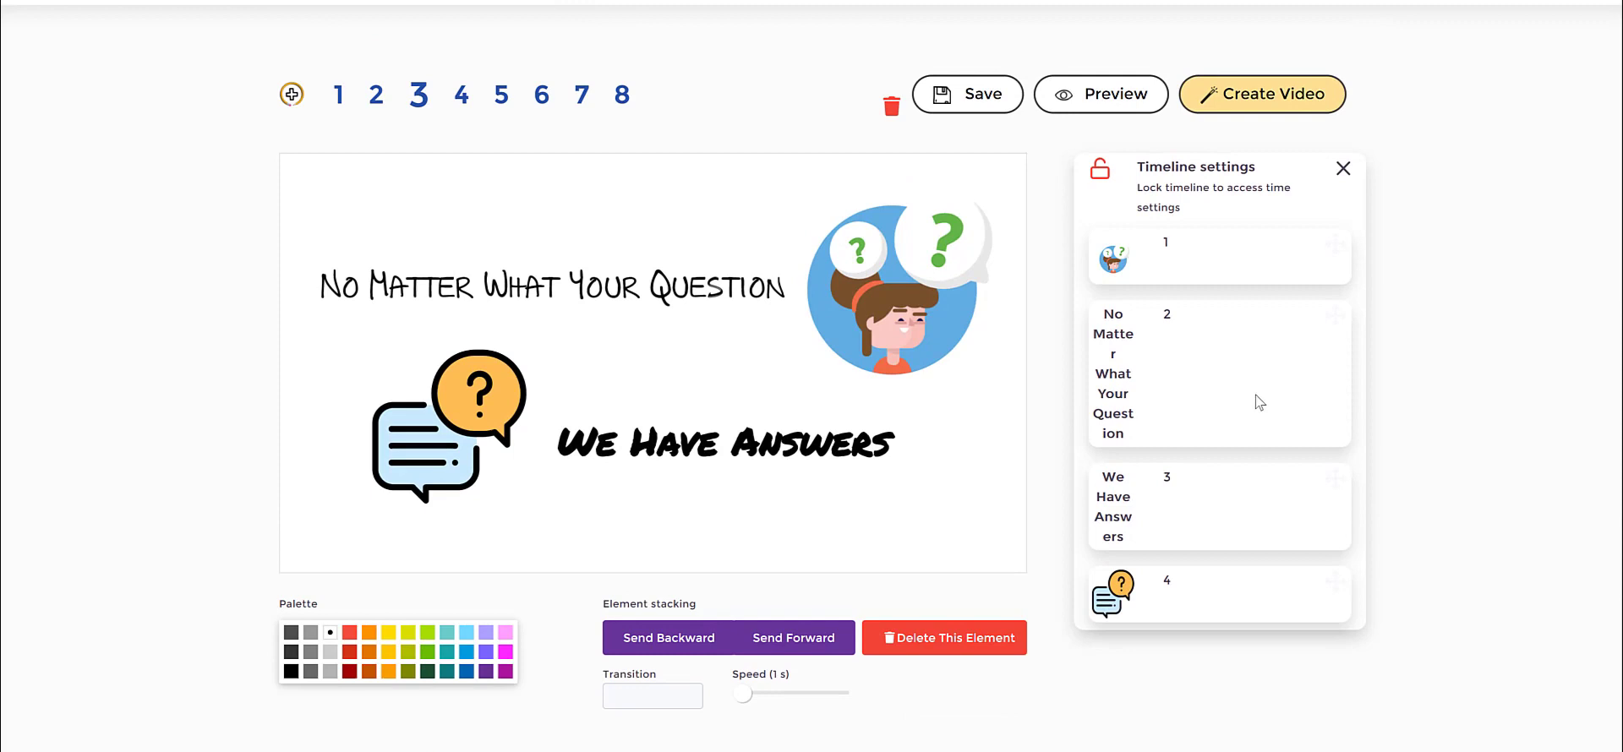
left_click(1114, 98)
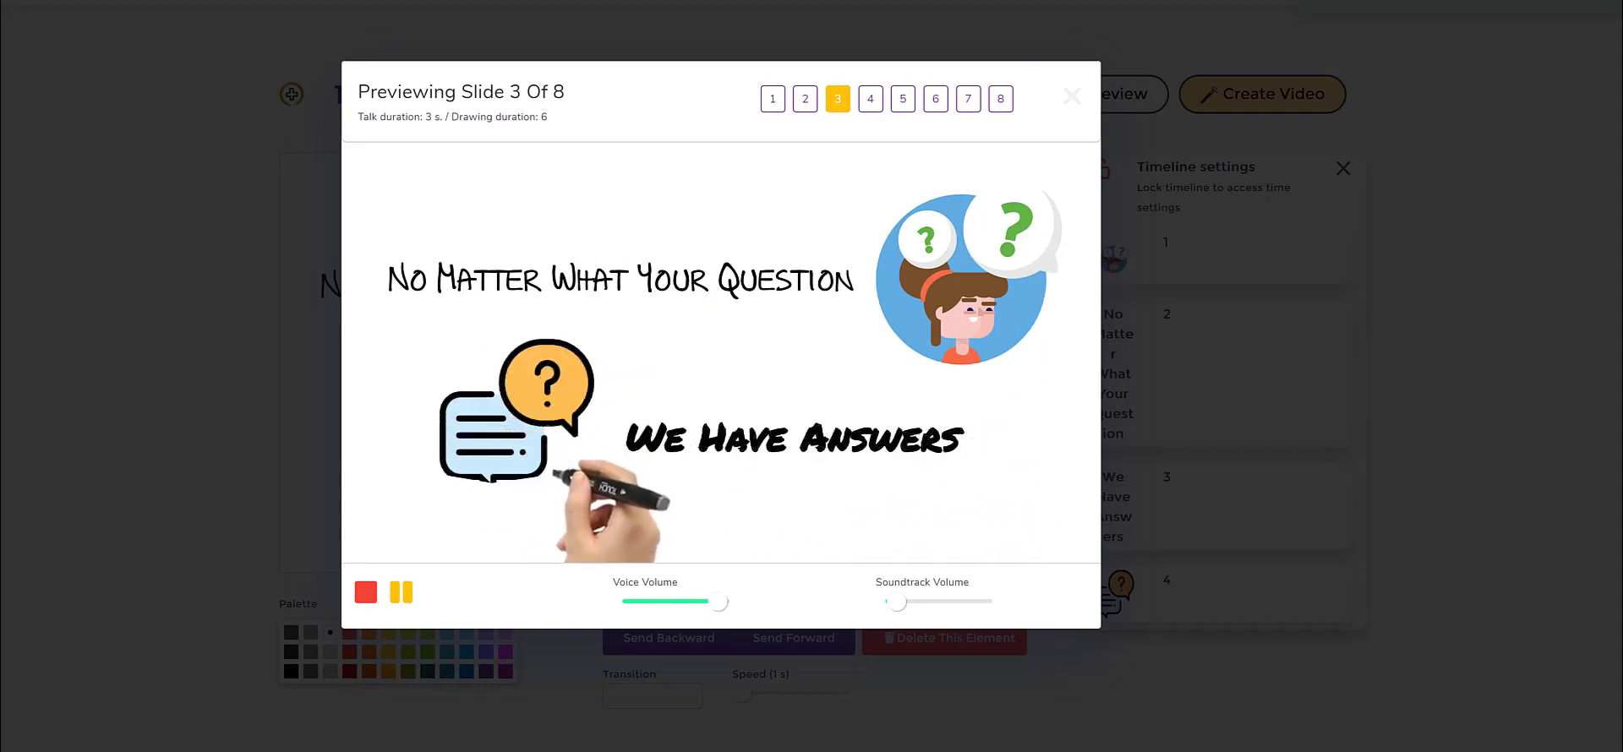
left_click(258, 315)
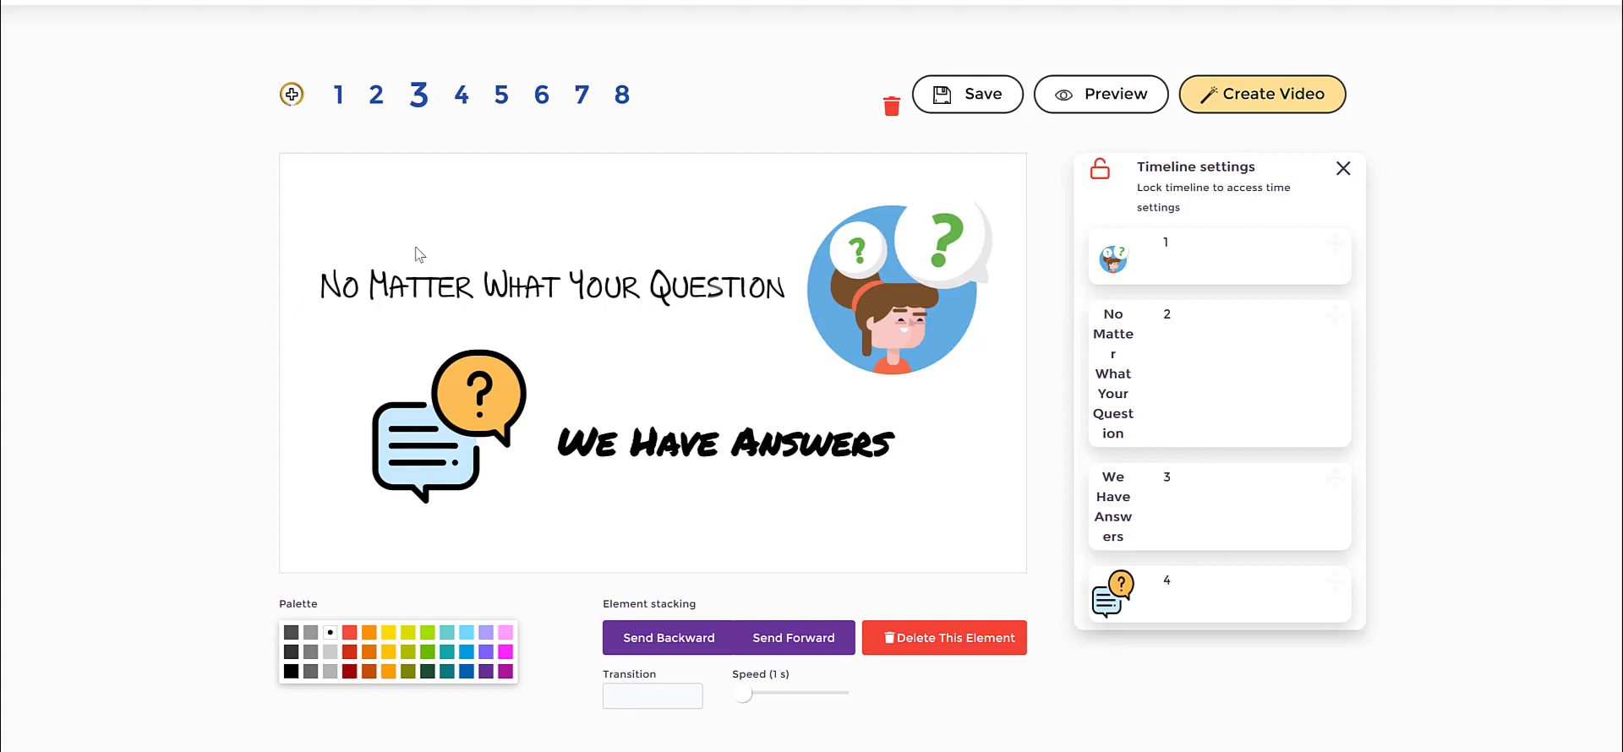
On slide 4, reposition the chef image so that it overlaps the right side of the cupcake icon
left_click(460, 96)
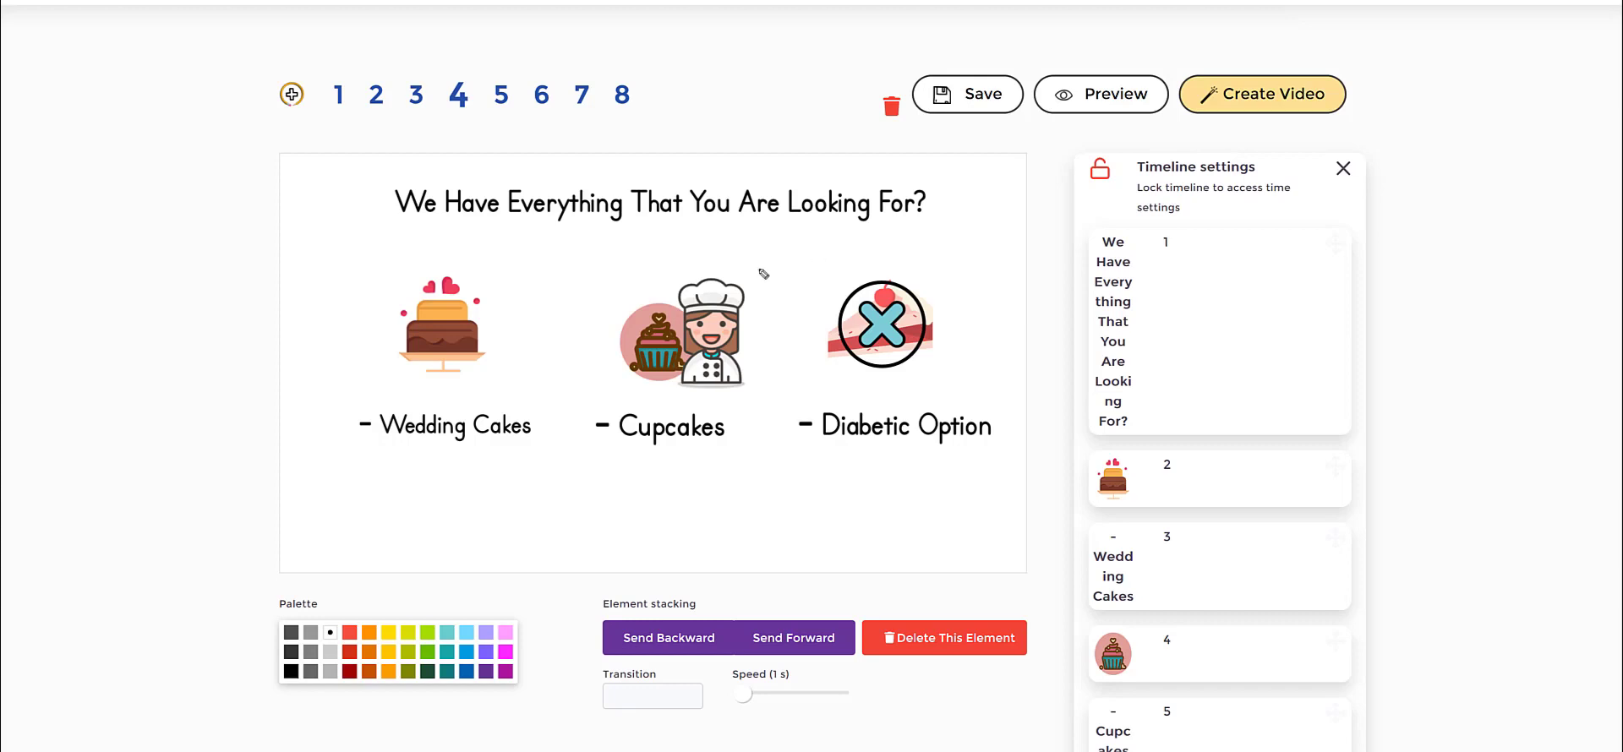
mouse_move(613, 282)
left_mouse_down()
mouse_move(689, 254)
mouse_move(753, 276)
mouse_move(780, 352)
mouse_move(760, 444)
mouse_move(670, 484)
mouse_move(550, 470)
mouse_move(555, 347)
mouse_move(625, 271)
left_mouse_up()
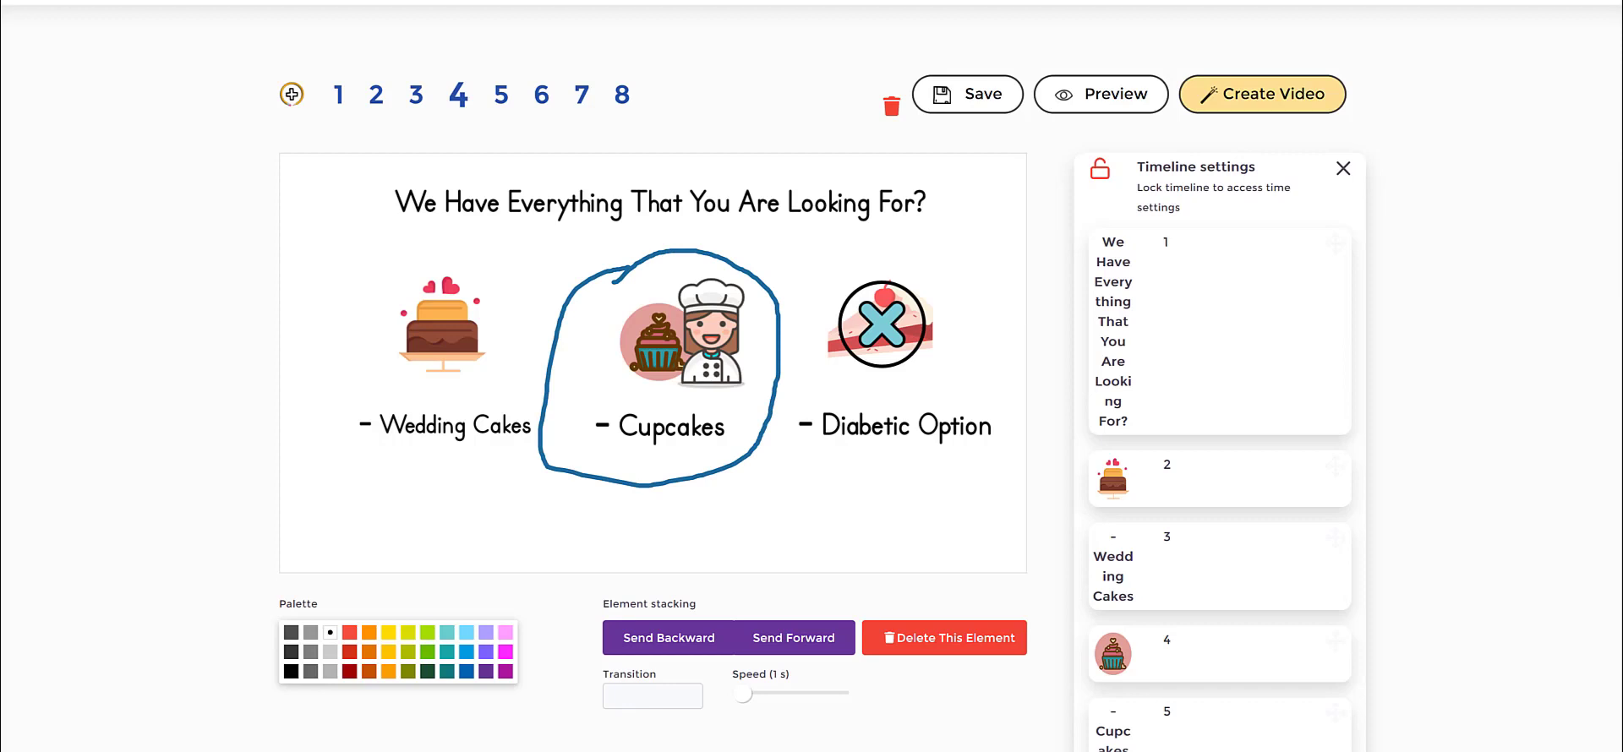
left_click(740, 319)
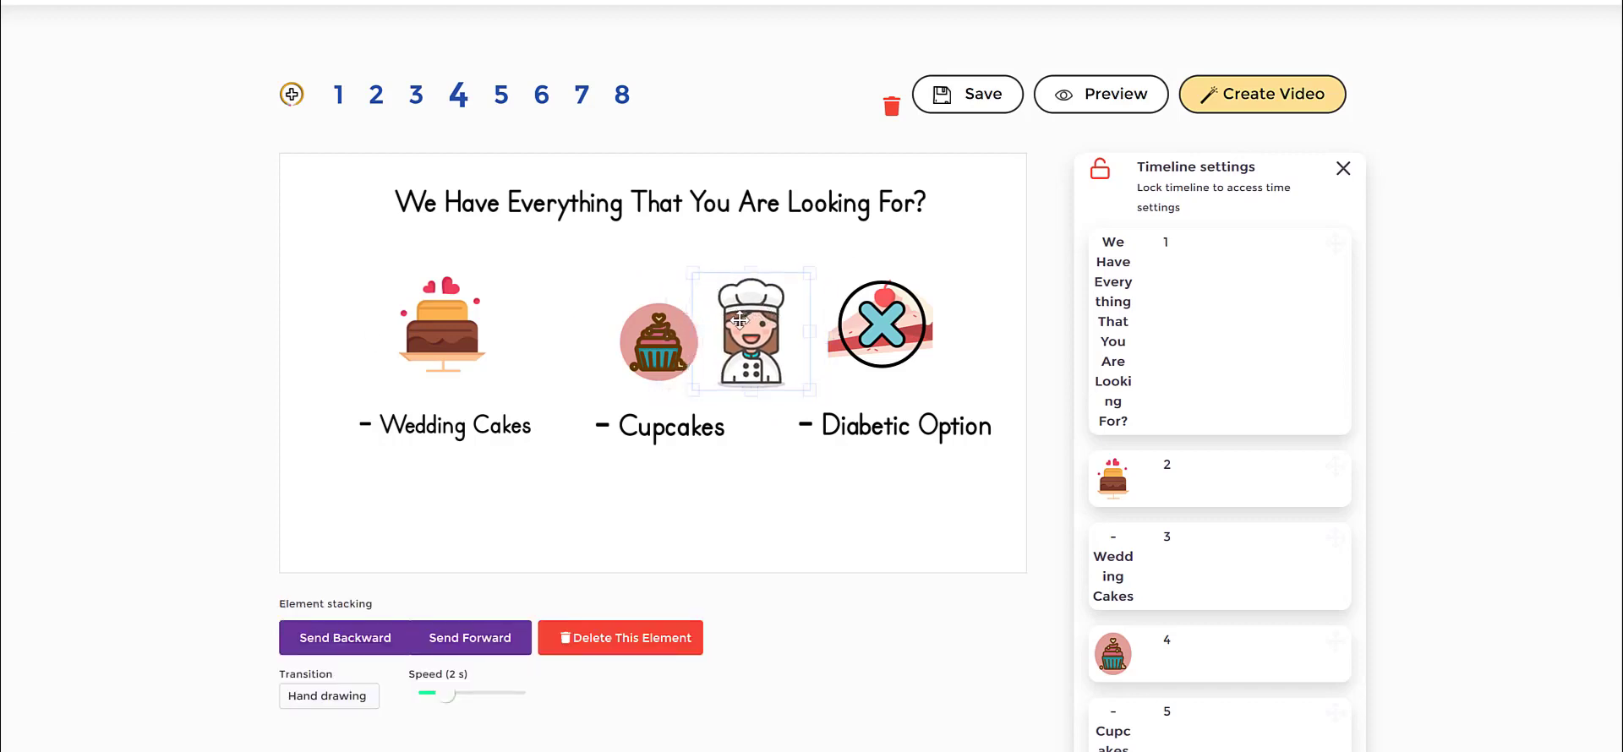
left_click_drag(740, 320, 723, 344)
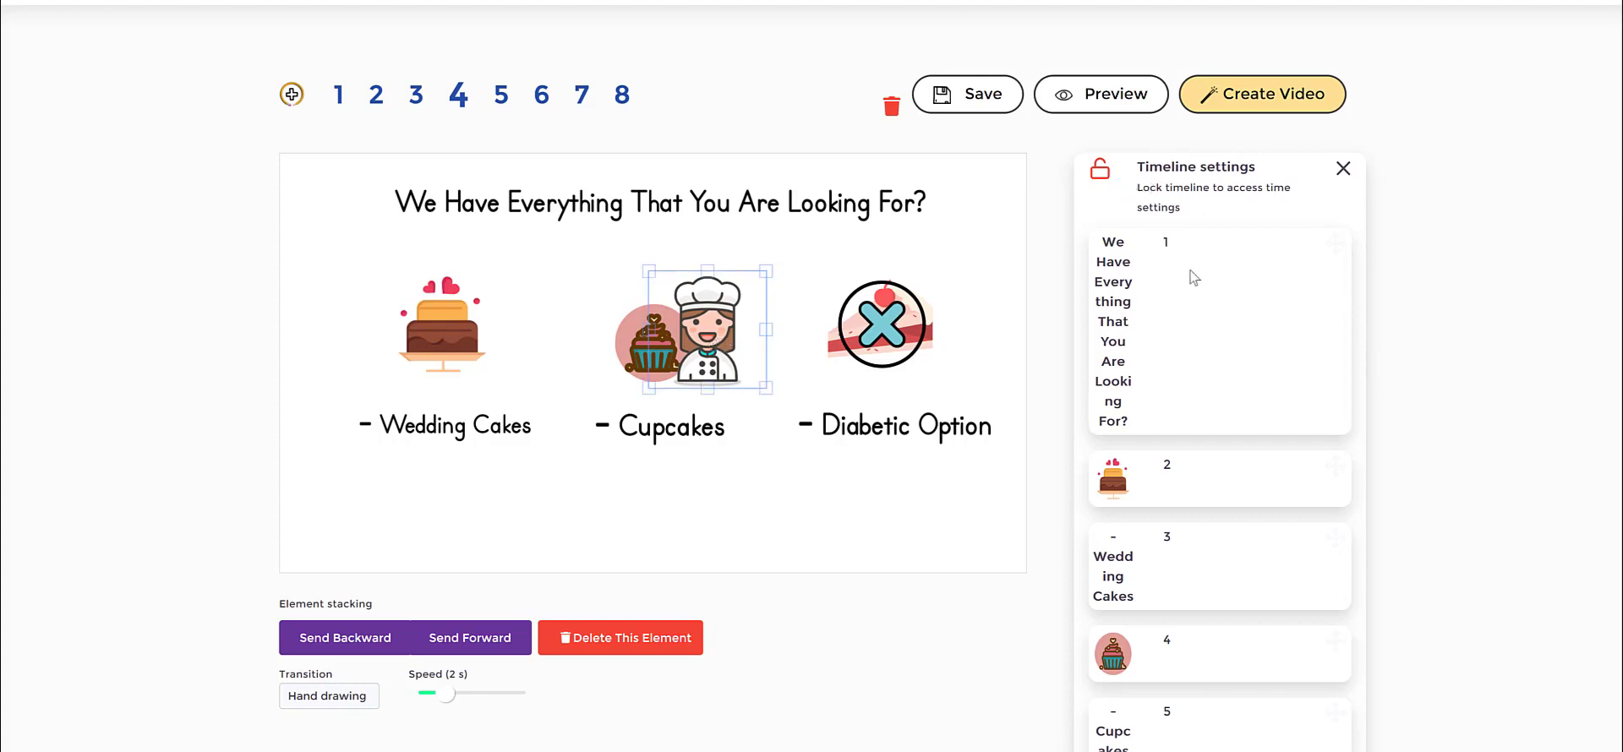
Deselect the chef image and open the IconFinder source in the media library
left_click(1000, 320)
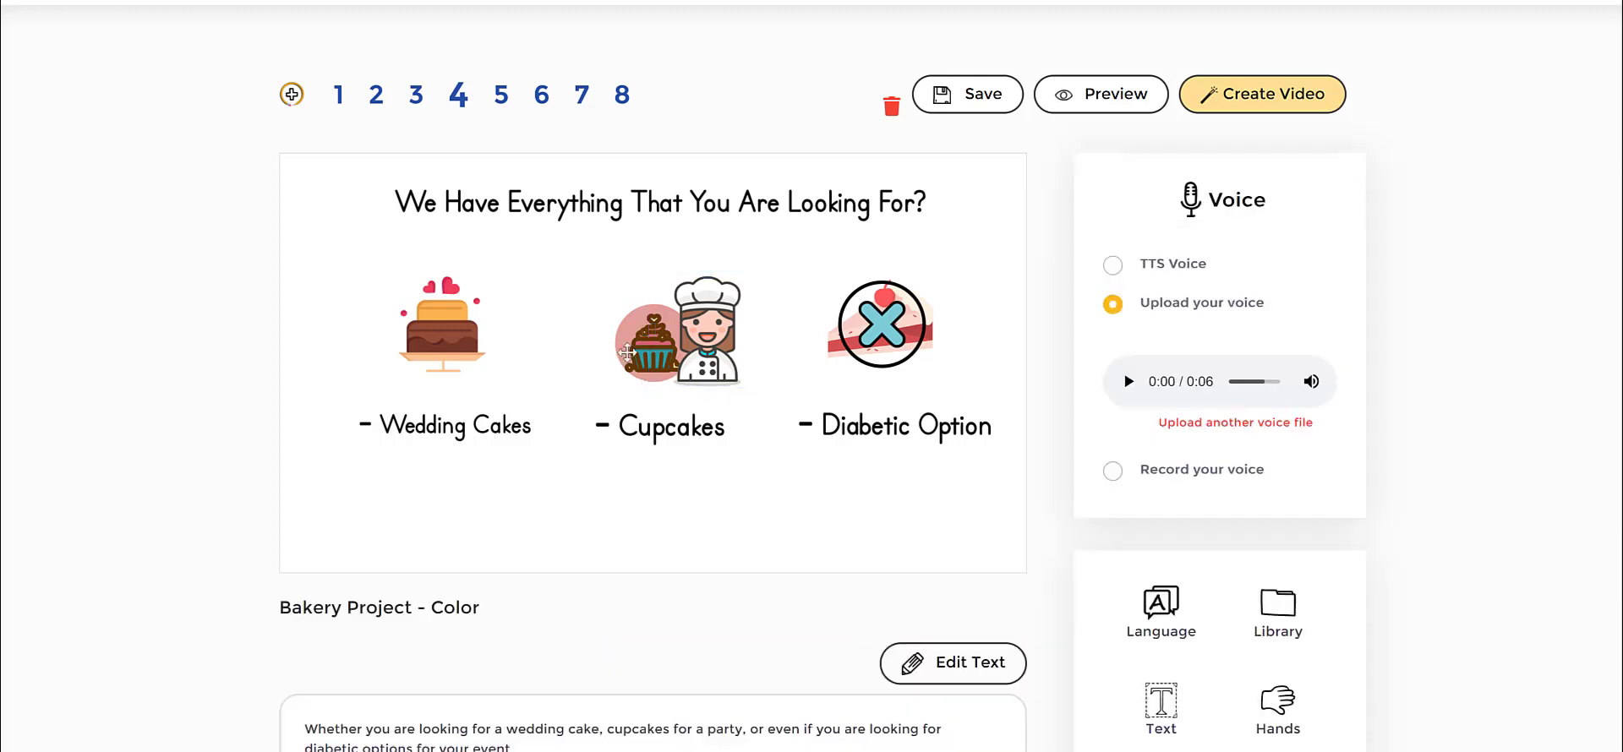
left_click(1278, 611)
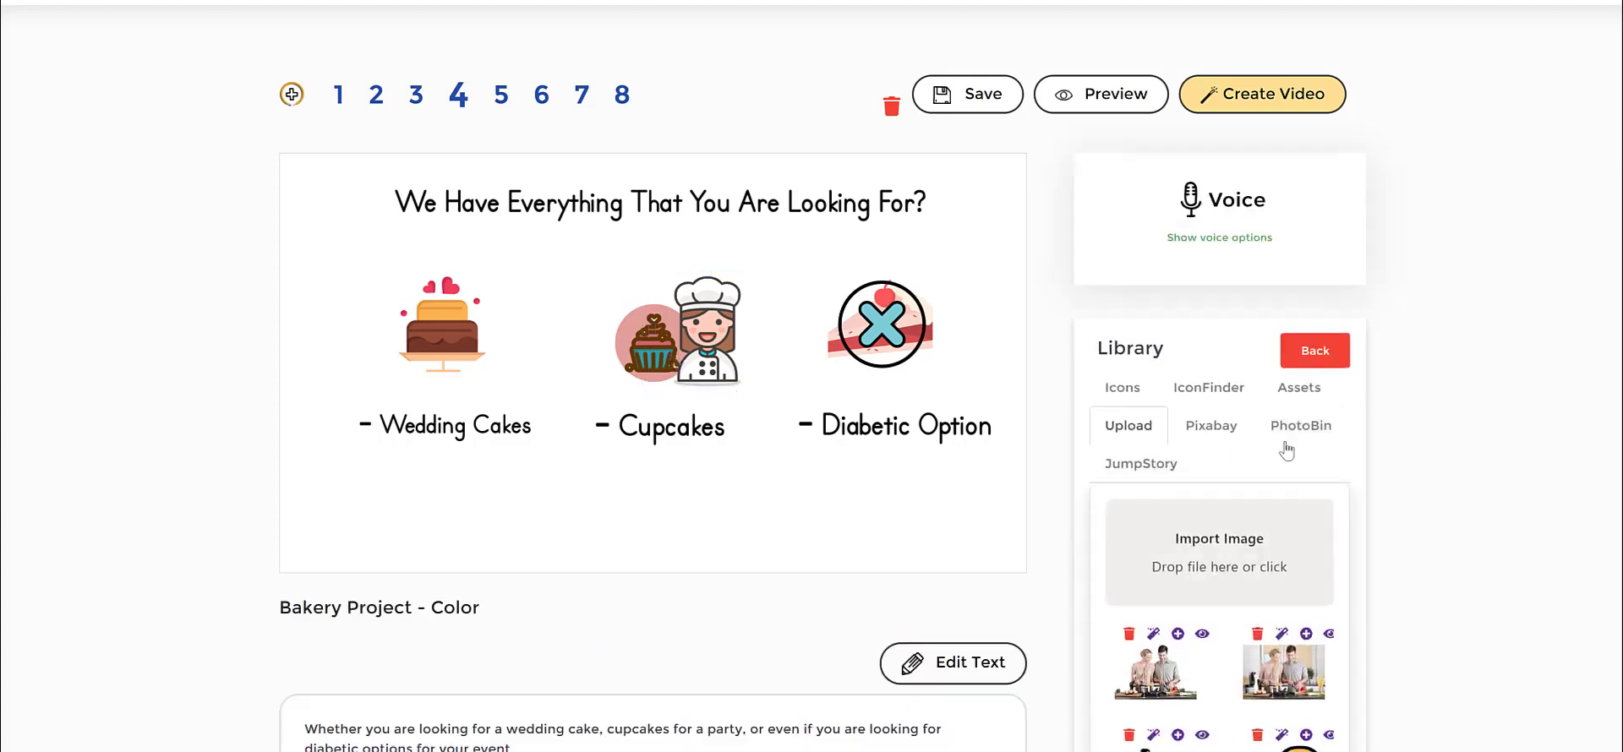
left_click(1209, 387)
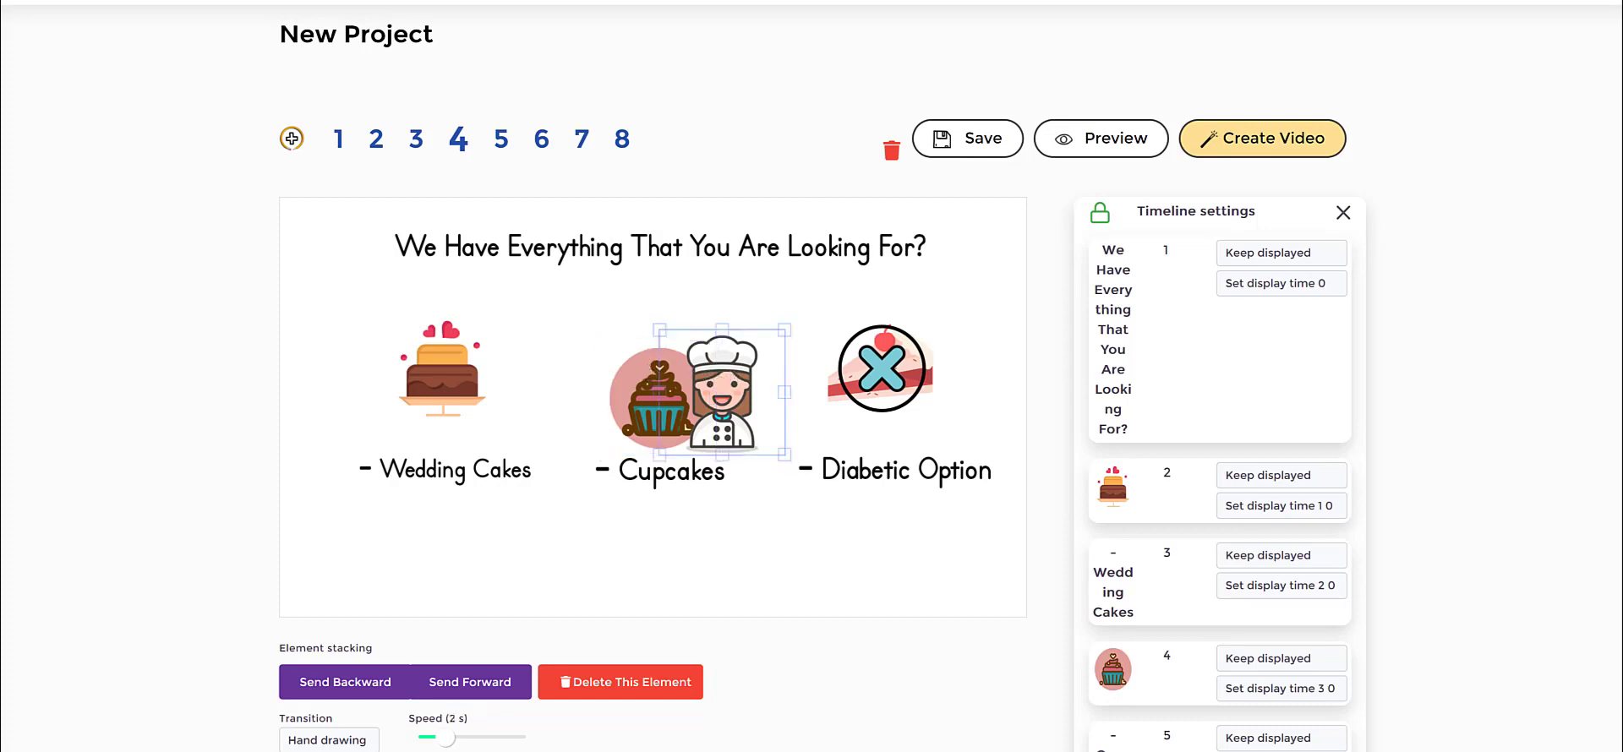
mouse_move(1060, 197)
left_mouse_down()
mouse_move(1254, 161)
mouse_move(1387, 226)
left_mouse_up()
mouse_move(1392, 302)
left_mouse_down()
mouse_move(1430, 608)
mouse_move(1375, 734)
left_mouse_up()
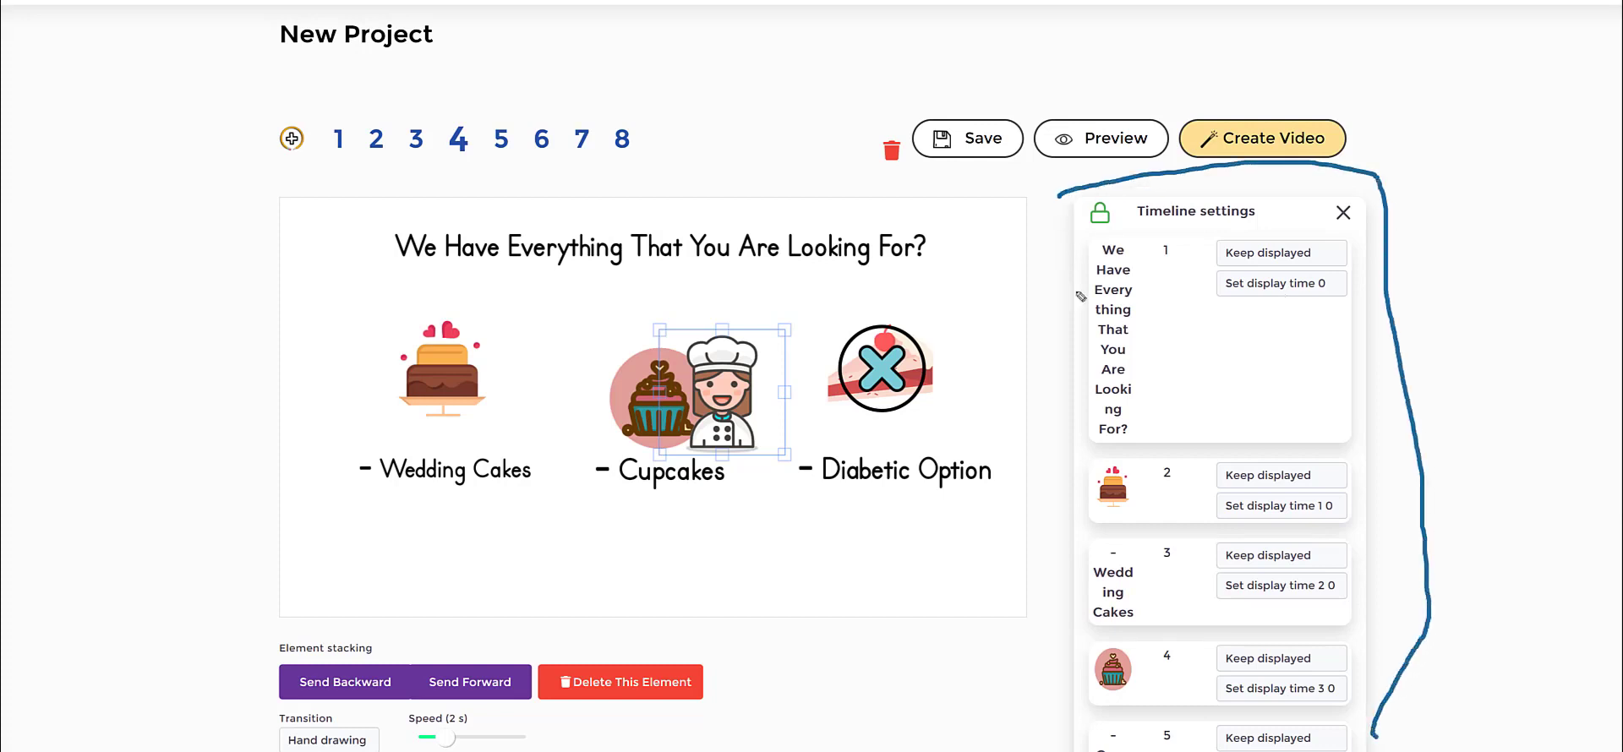
left_click_drag(1061, 195, 1053, 647)
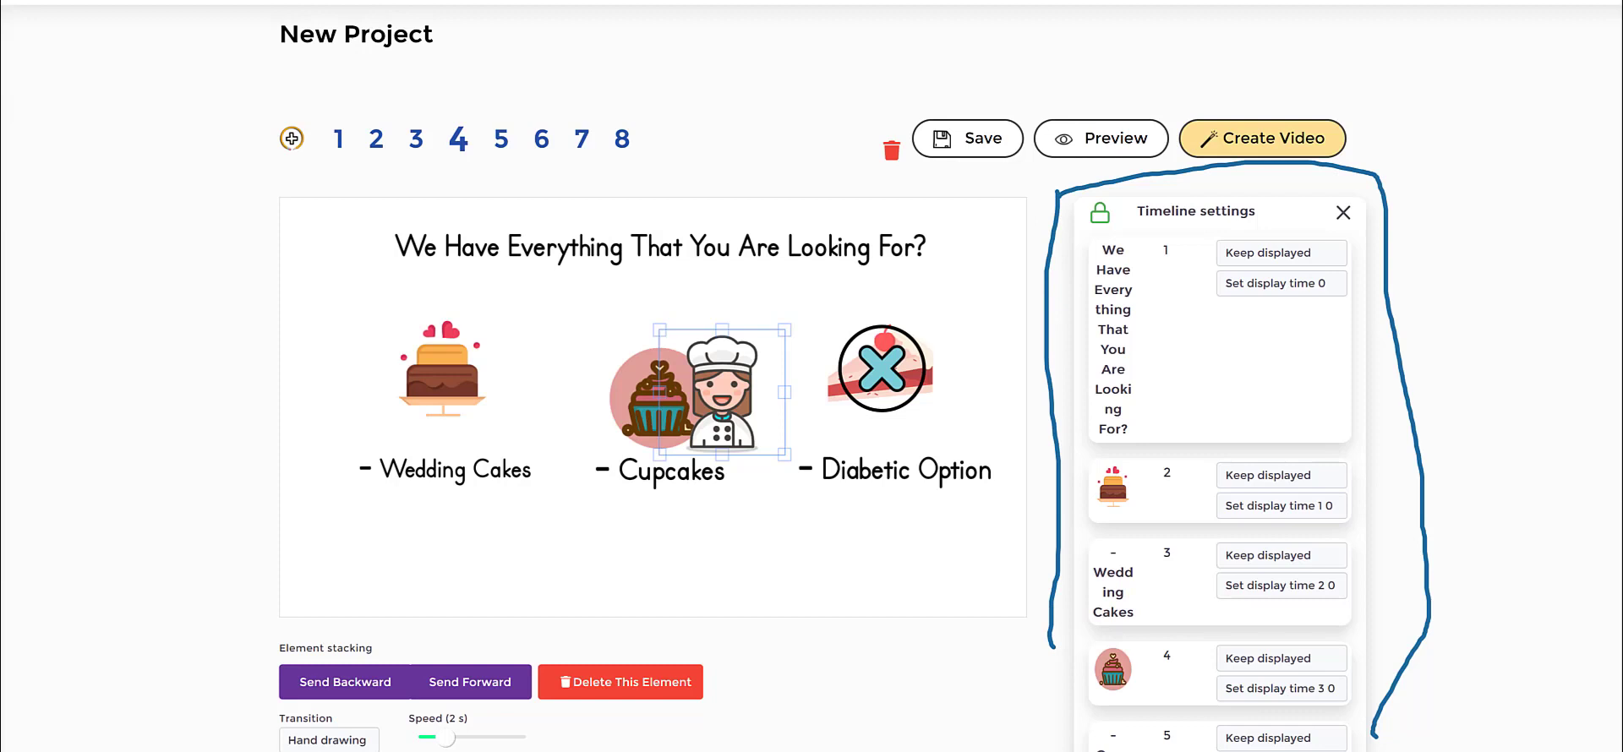
left_click(38, 460)
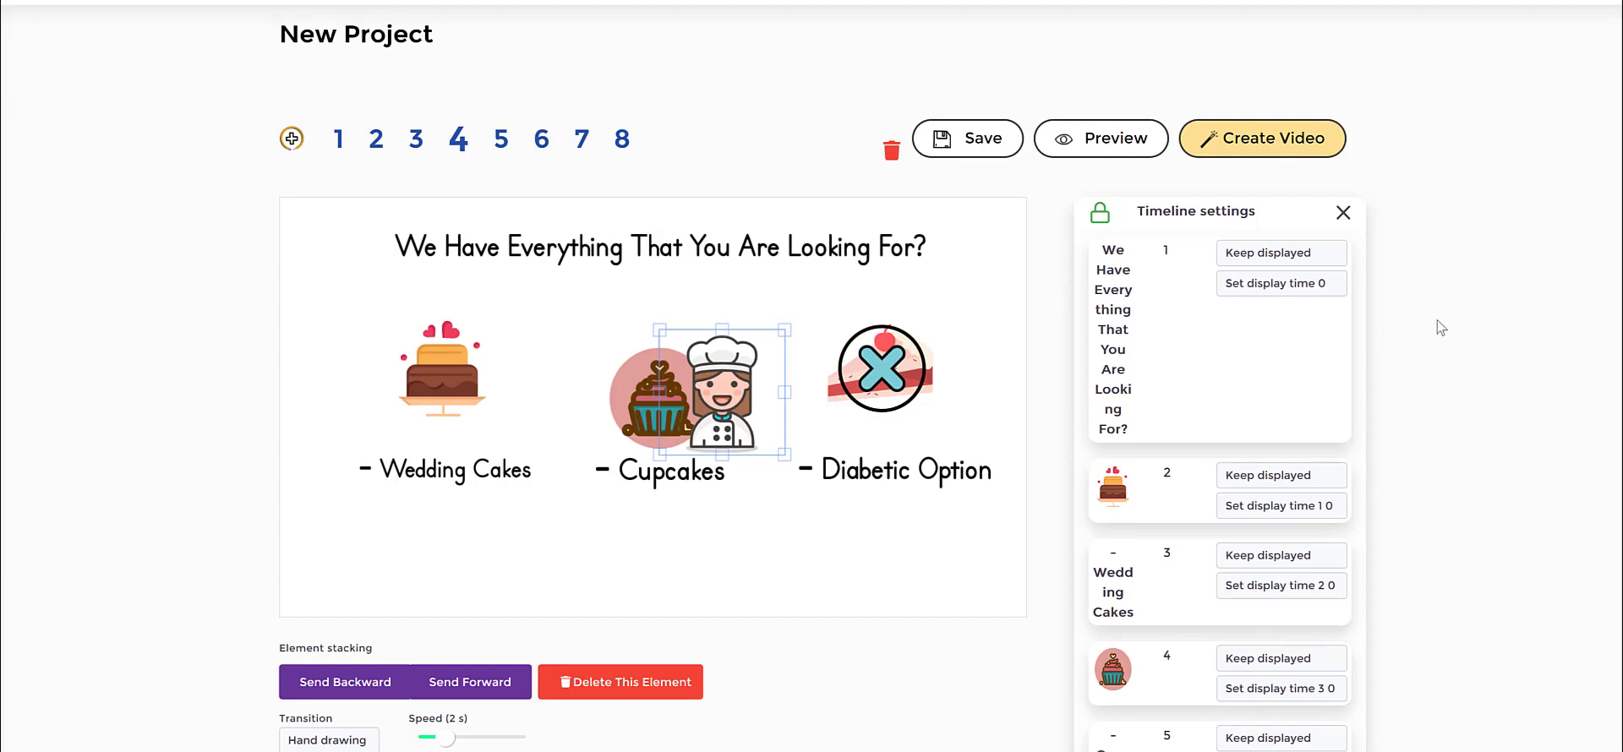
Unlock slide 4's timeline, review the order of its elements, and lock the timeline again
left_click(1111, 224)
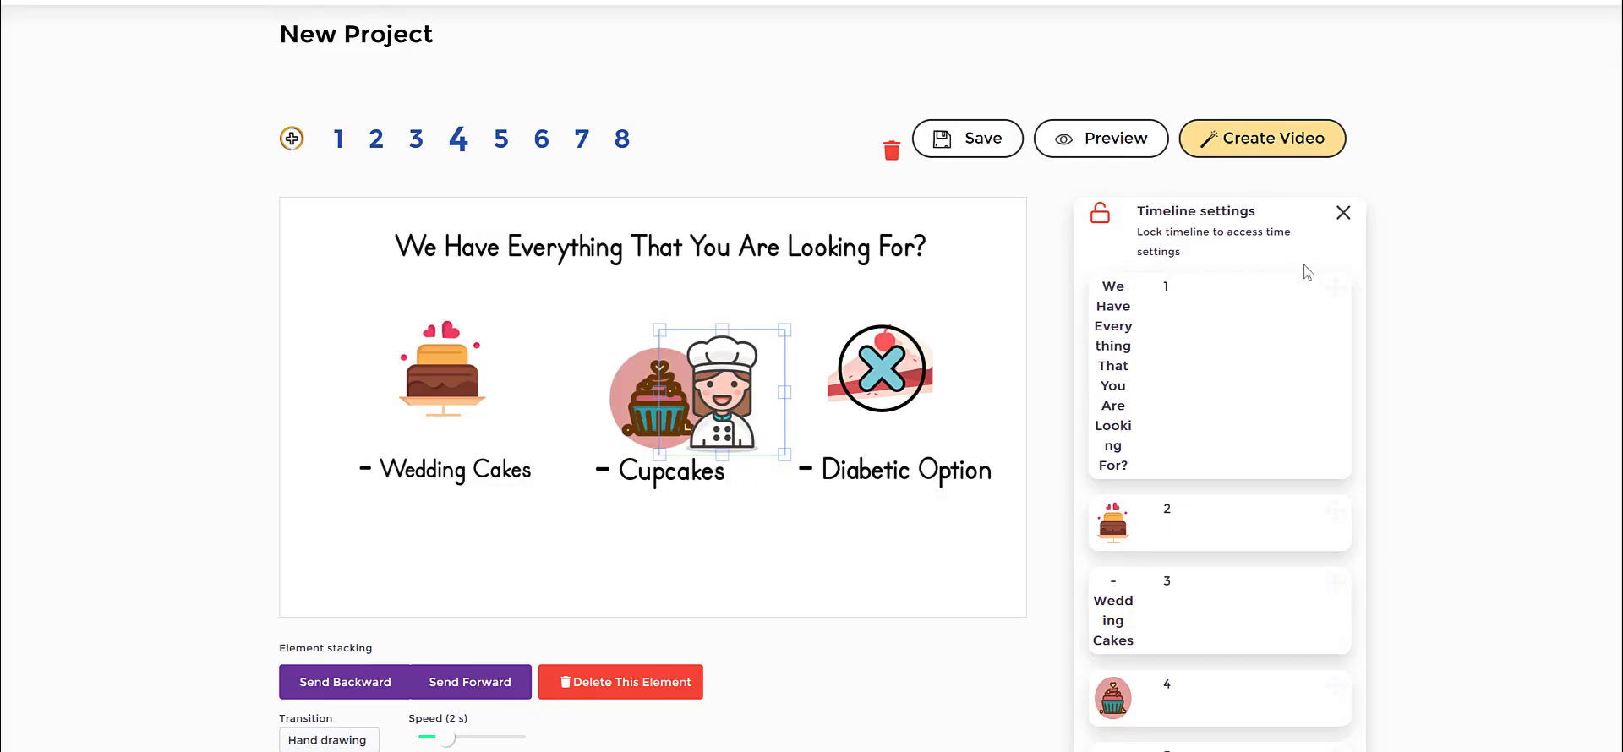
scroll(1306, 265, "down", 1)
scroll(1266, 268, "down", 1)
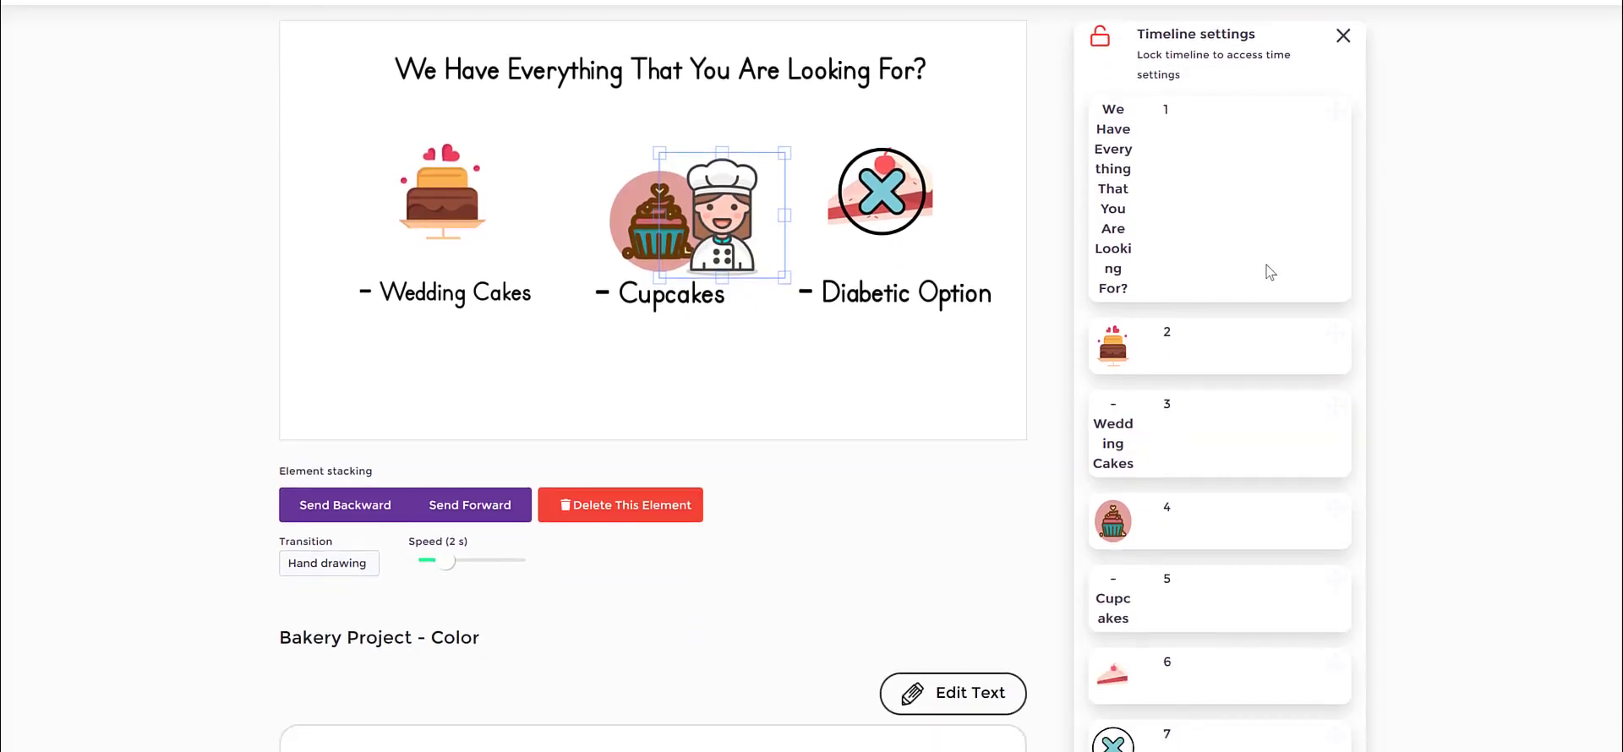
scroll(1261, 277, "down", 4)
scroll(1252, 288, "up", 6)
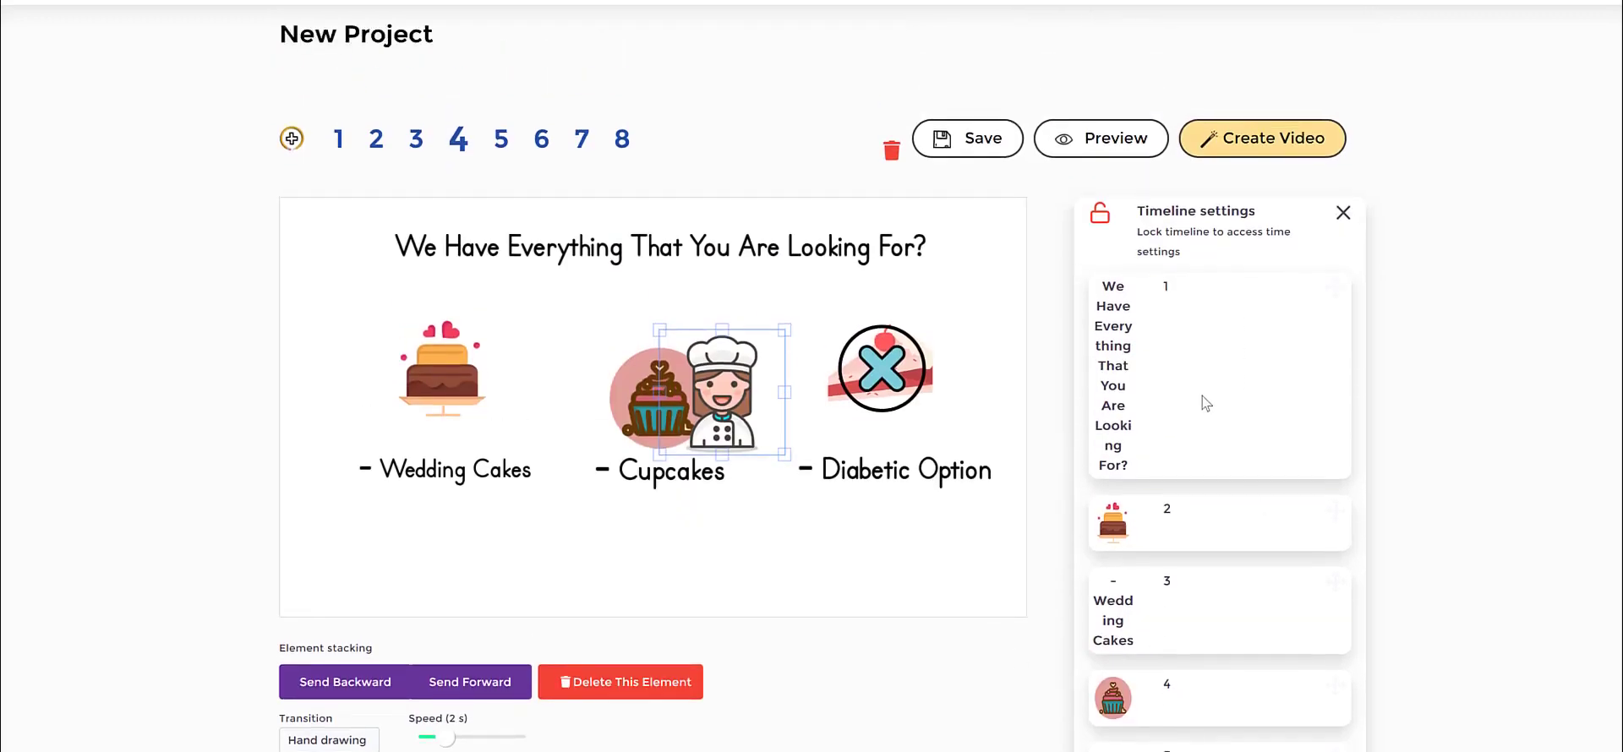
left_click(1101, 214)
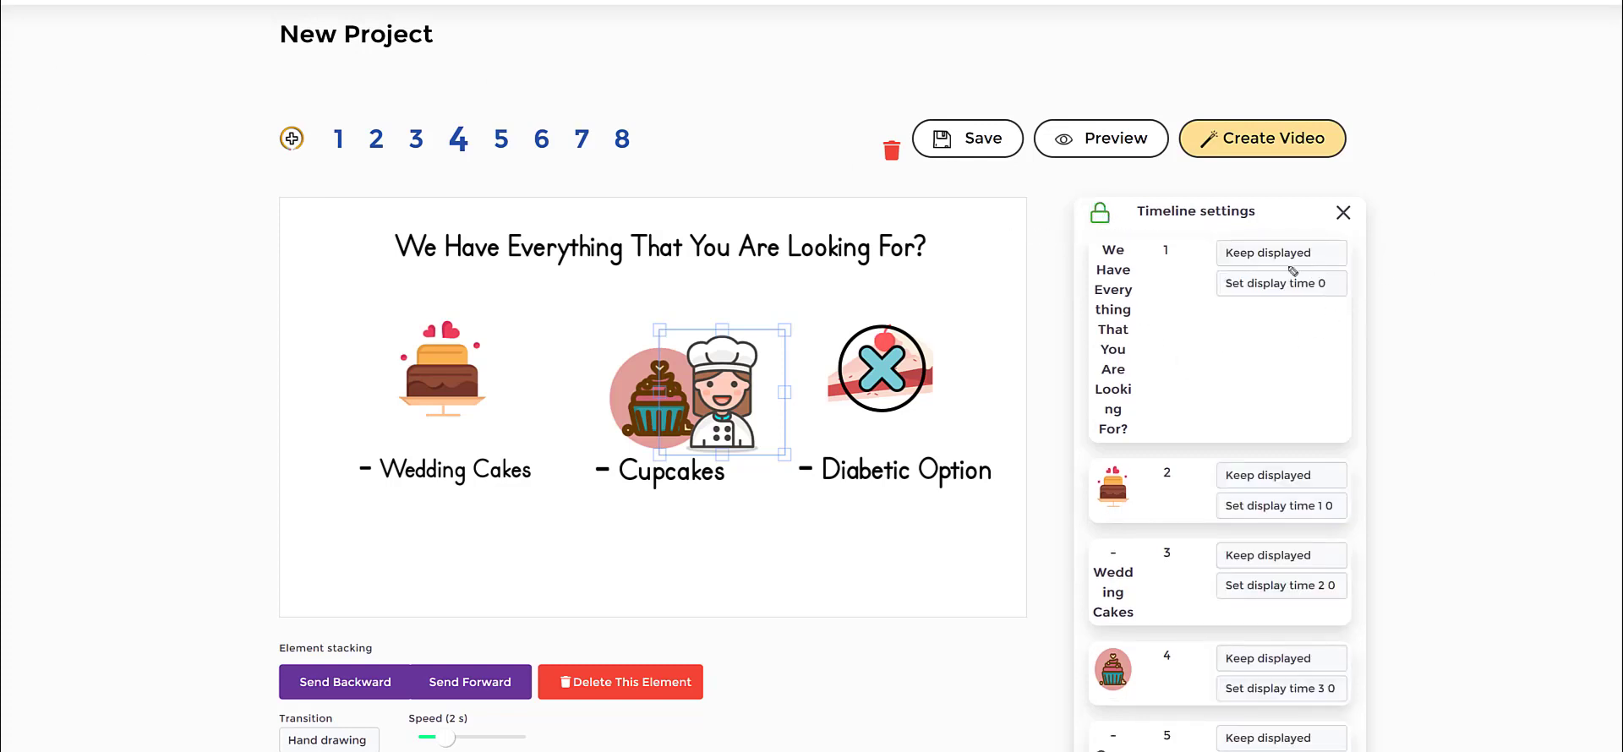
Examine the display options for the heading text in slide 4's timeline, leaving Keep displayed selected
mouse_move(1214, 236)
left_mouse_down()
mouse_move(1409, 297)
mouse_move(1291, 356)
mouse_move(1172, 285)
mouse_move(1194, 231)
left_mouse_up()
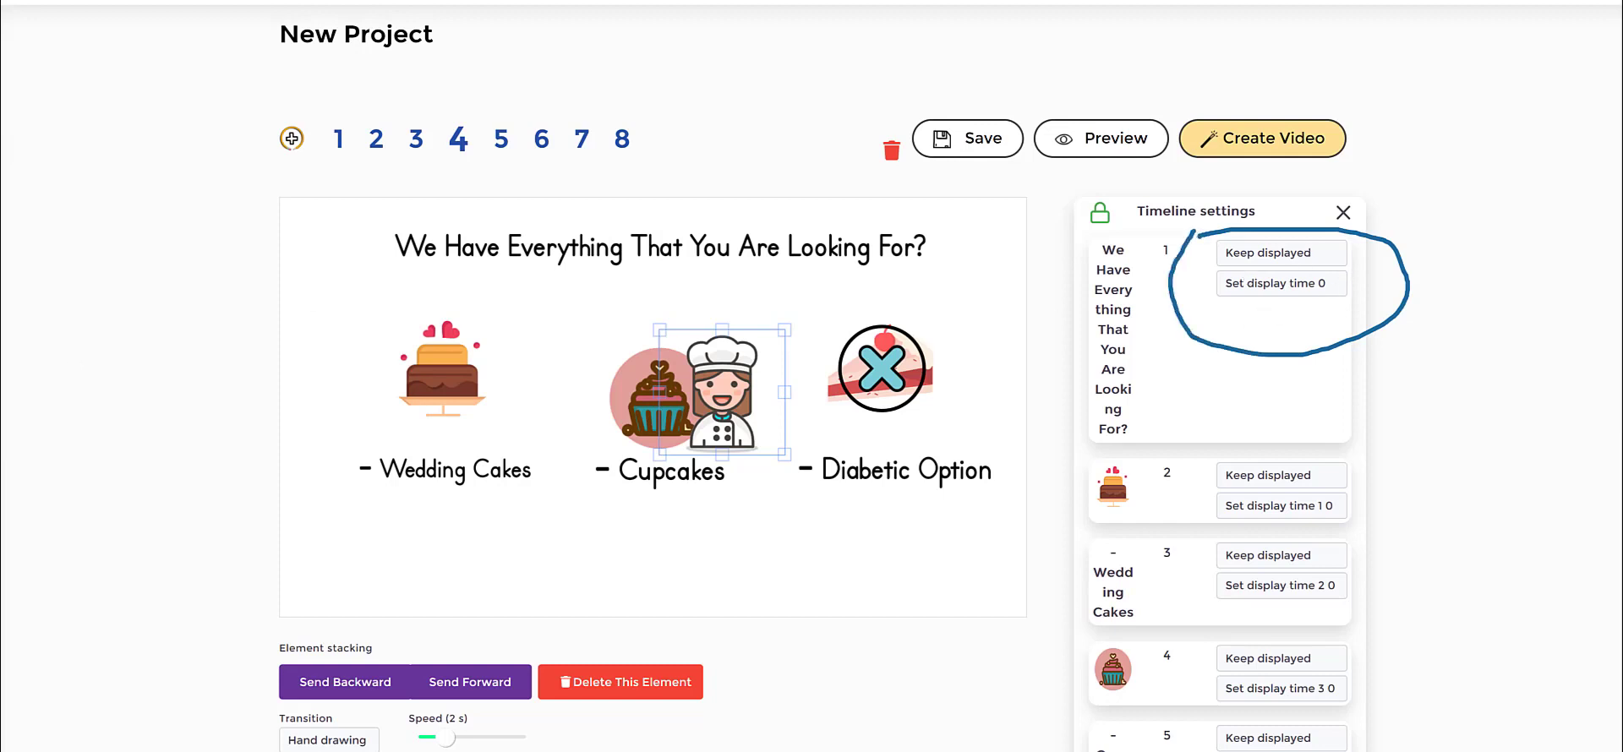
left_click(1278, 252)
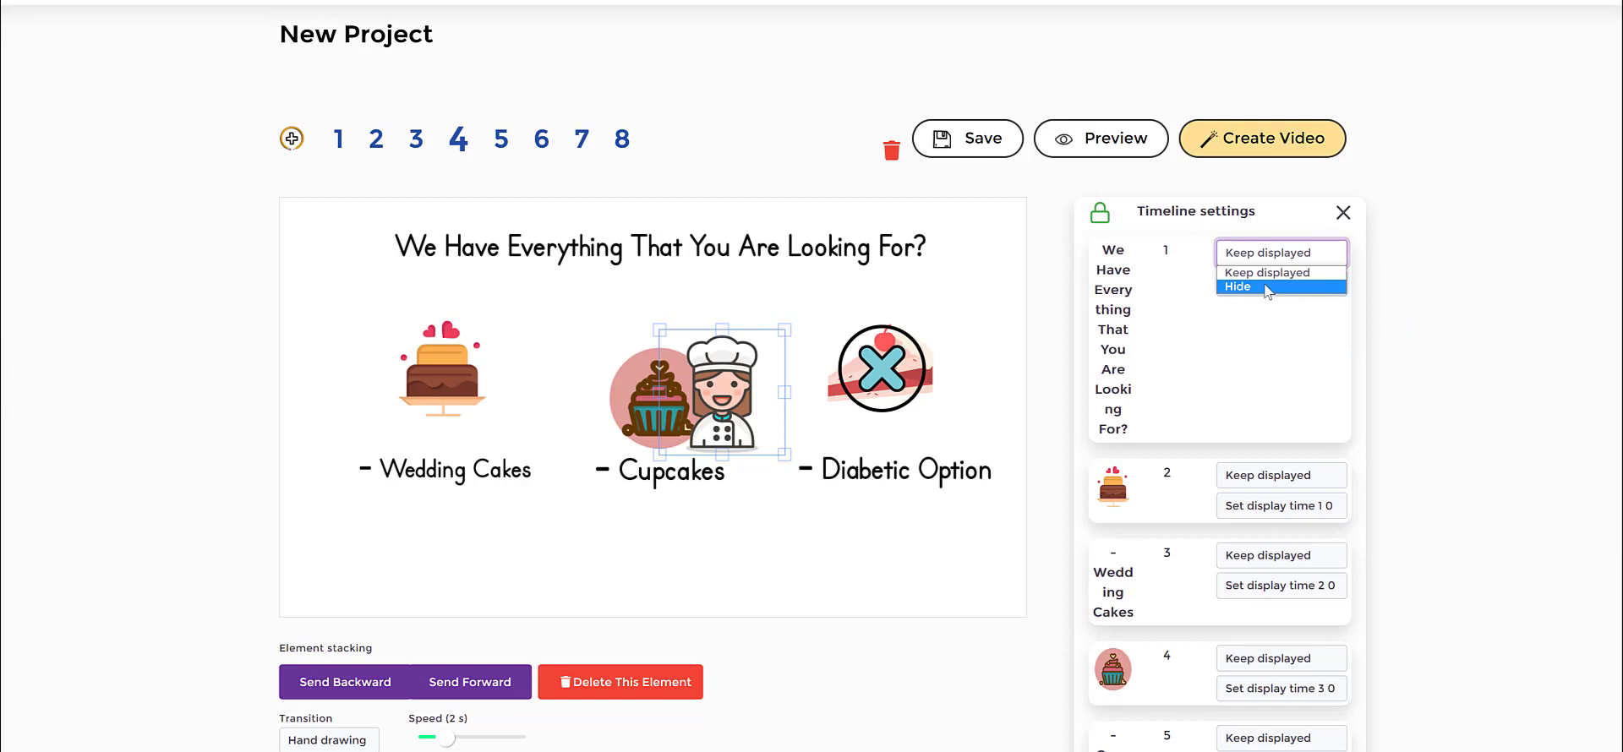
left_click(1285, 373)
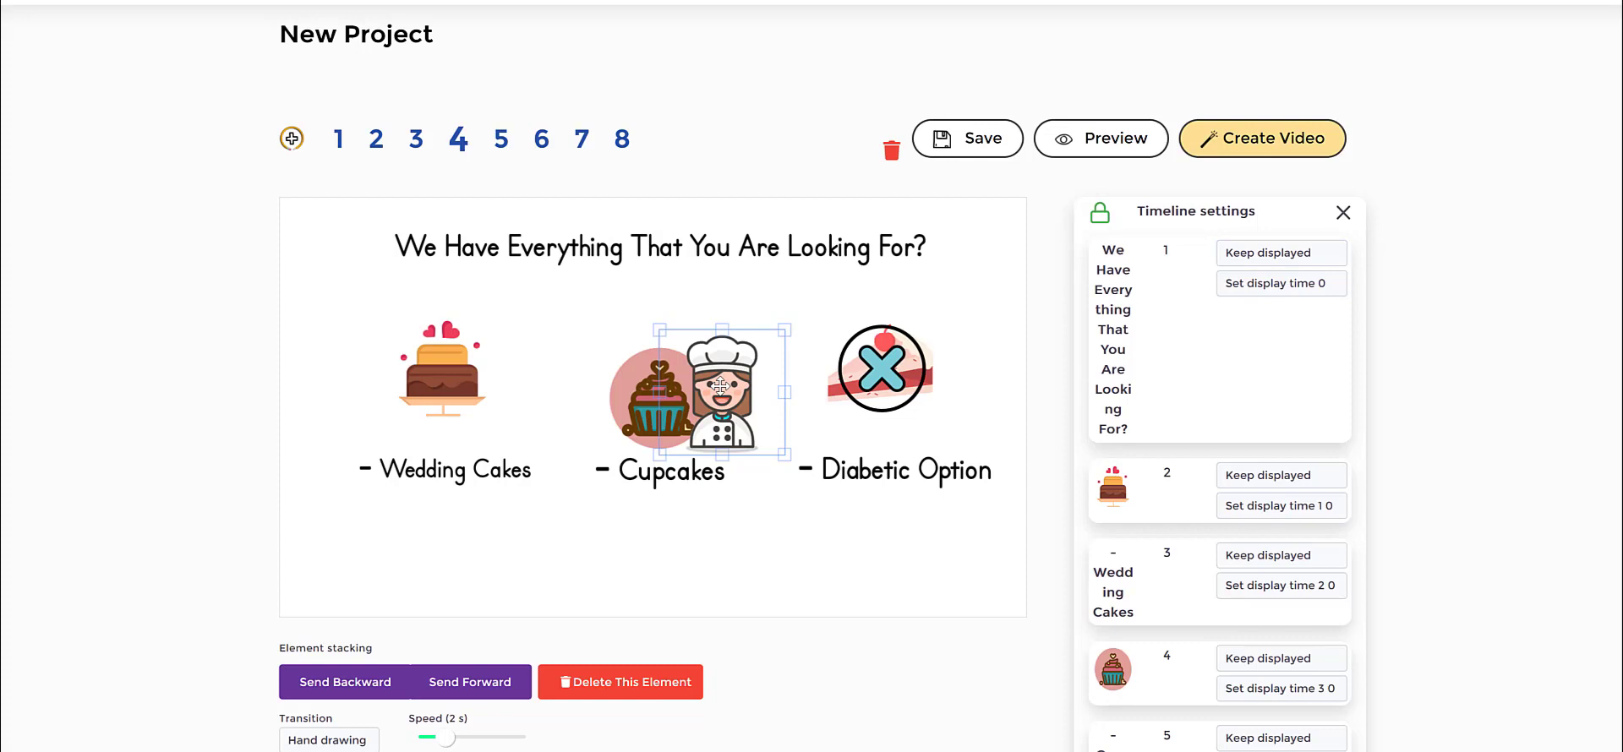
Nudge the chef image slightly to the right beside the cupcake and deselect it
mouse_move(720, 386)
left_mouse_down()
mouse_move(656, 387)
mouse_move(722, 405)
mouse_move(684, 377)
mouse_move(745, 389)
mouse_move(742, 402)
left_mouse_up()
left_click(808, 427)
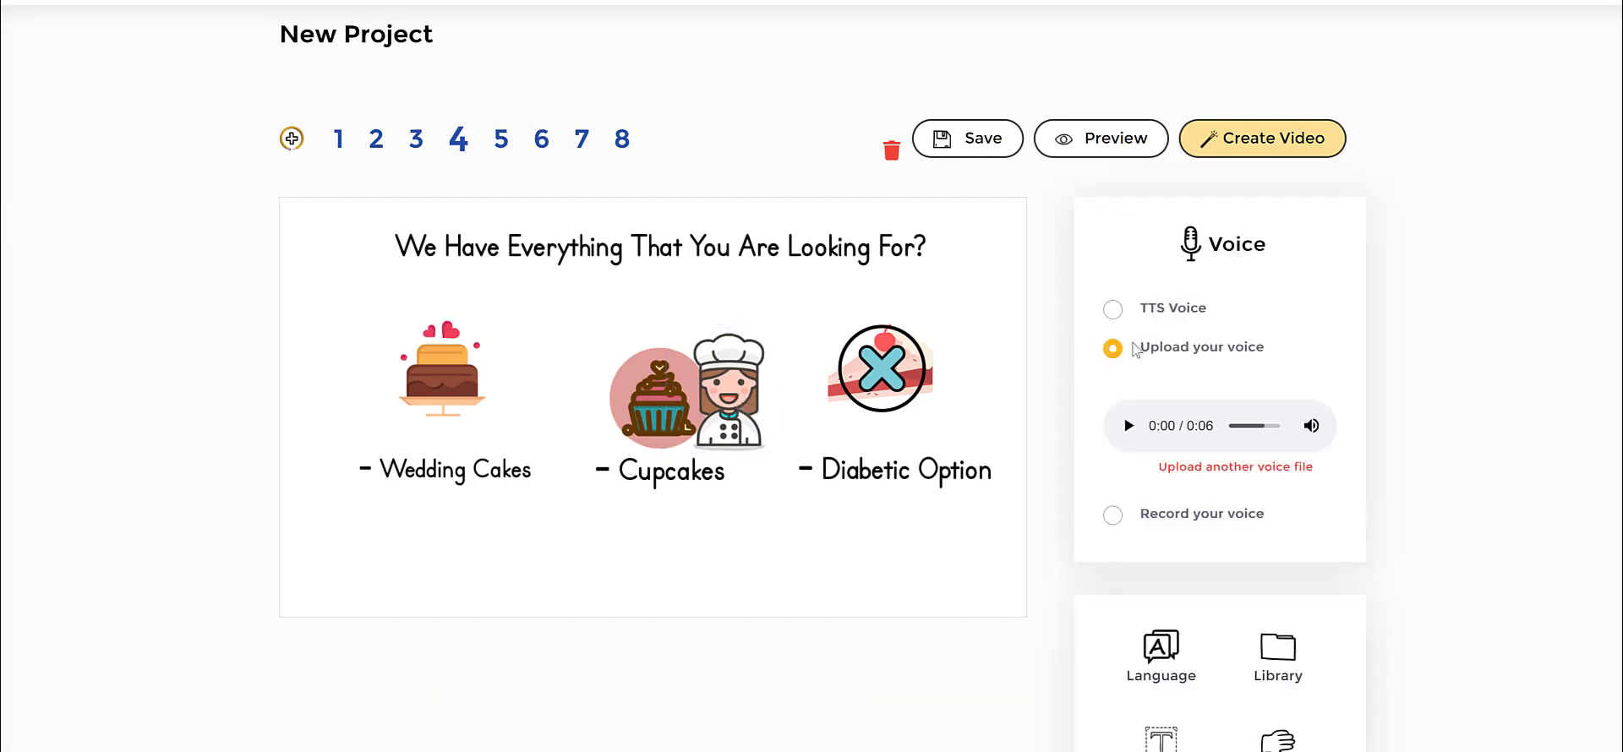
Reopen slide 4's timeline settings and examine the display time choices for the heading text without changing them
left_click(729, 373)
left_click(1296, 288)
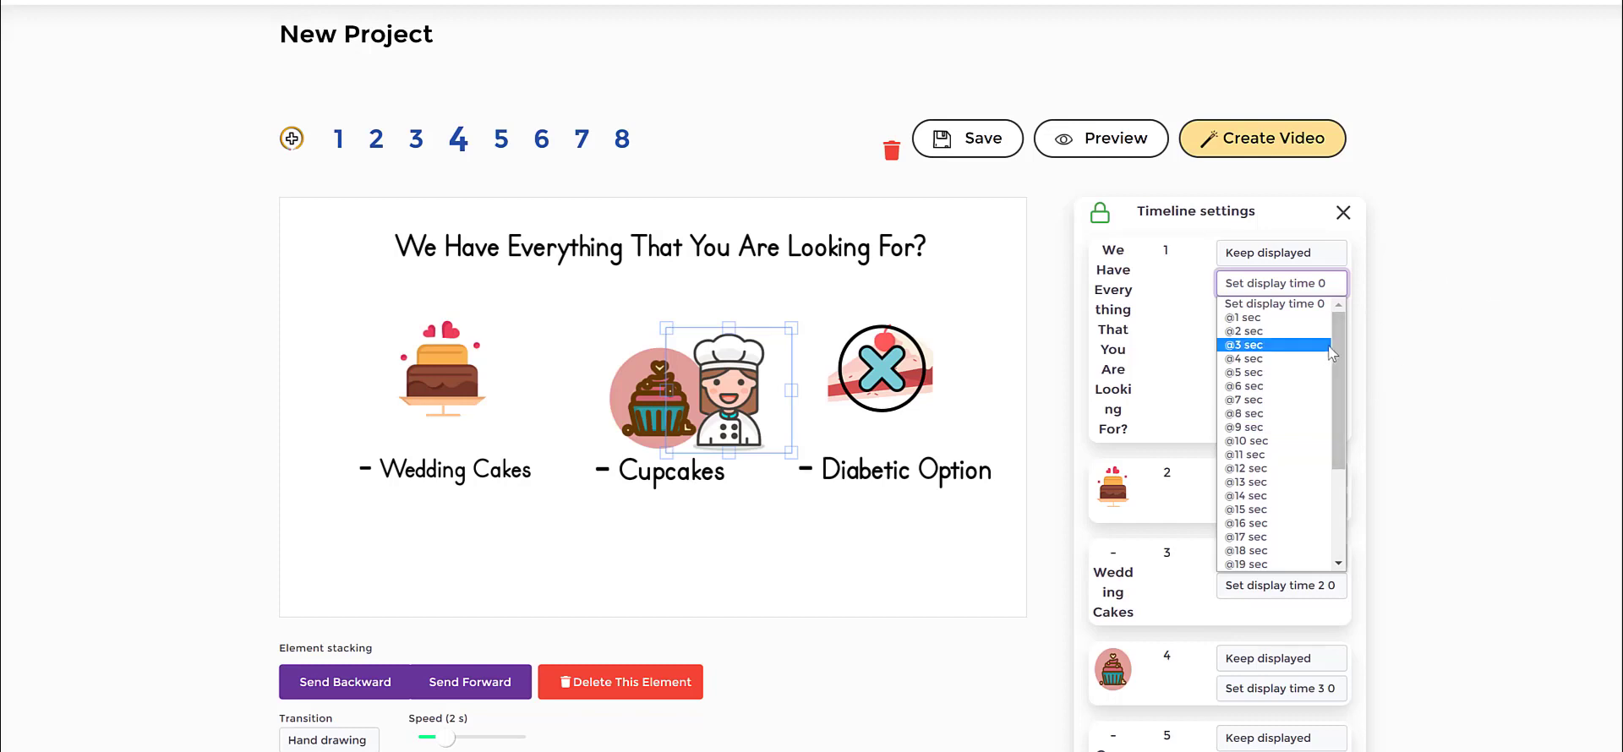
left_click(1438, 355)
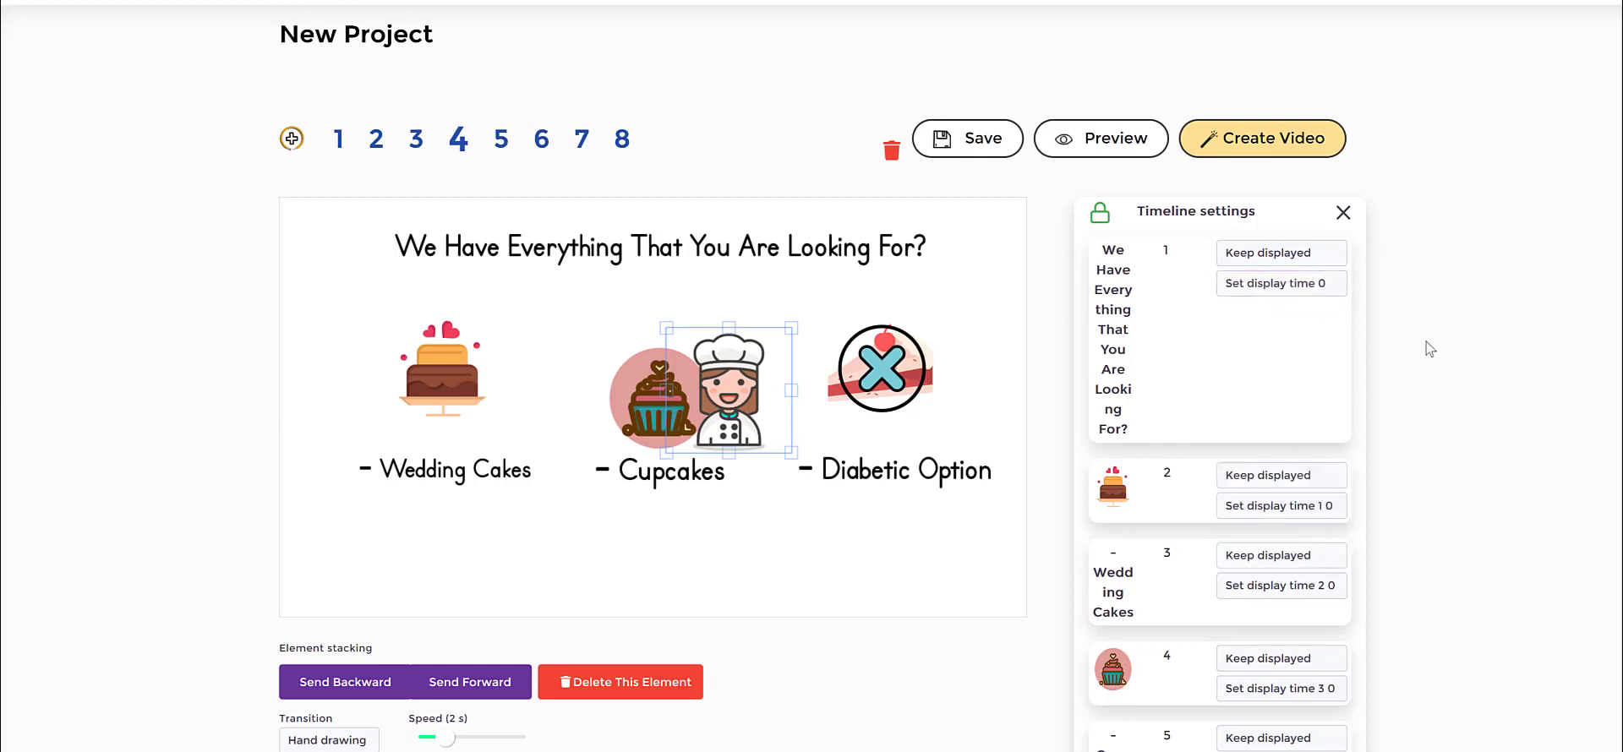
Examine the Keep displayed and Hide options for the heading text and review the other elements in the timeline
left_click(1270, 256)
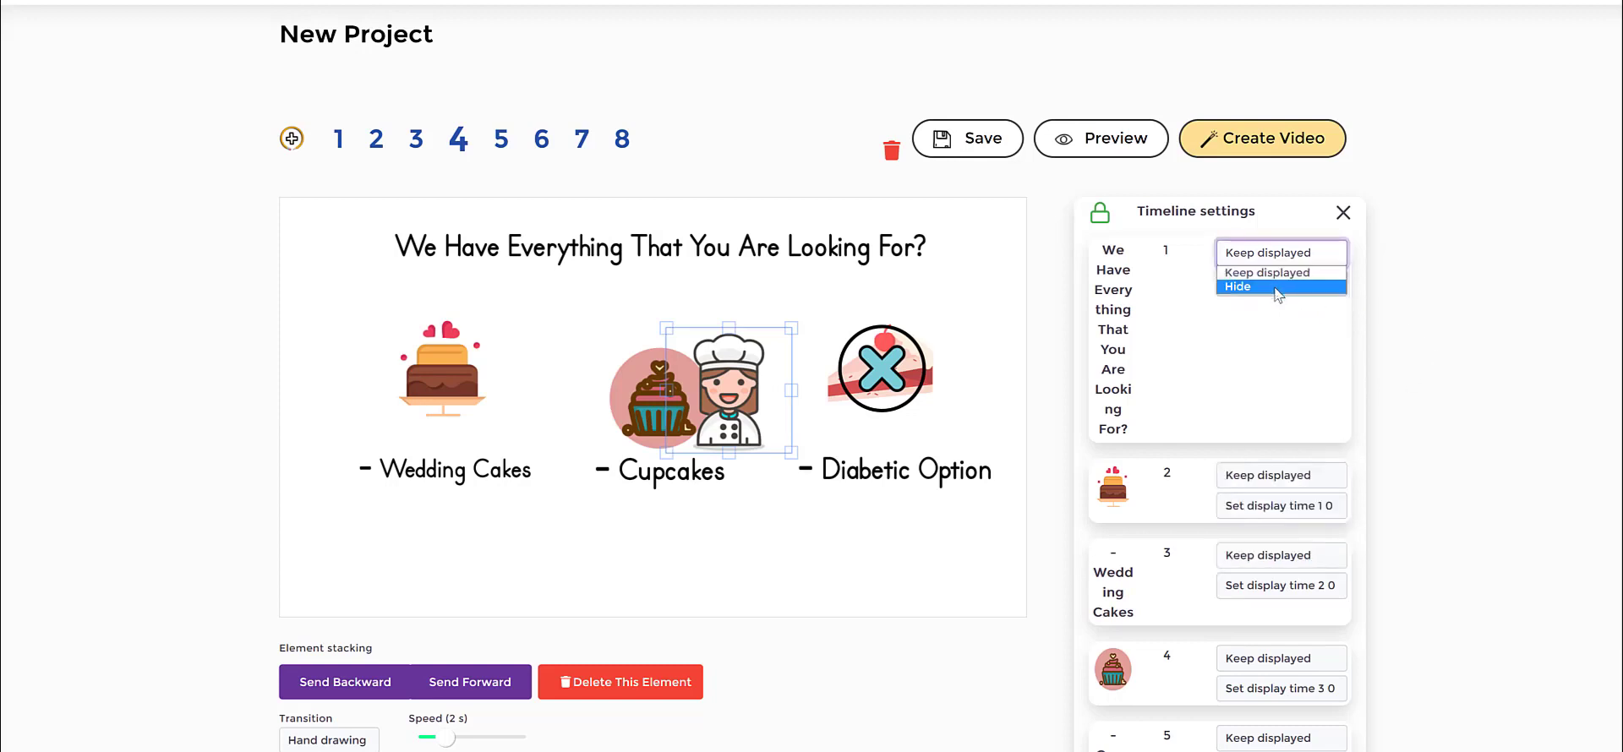
left_click(1395, 322)
left_click(1290, 262)
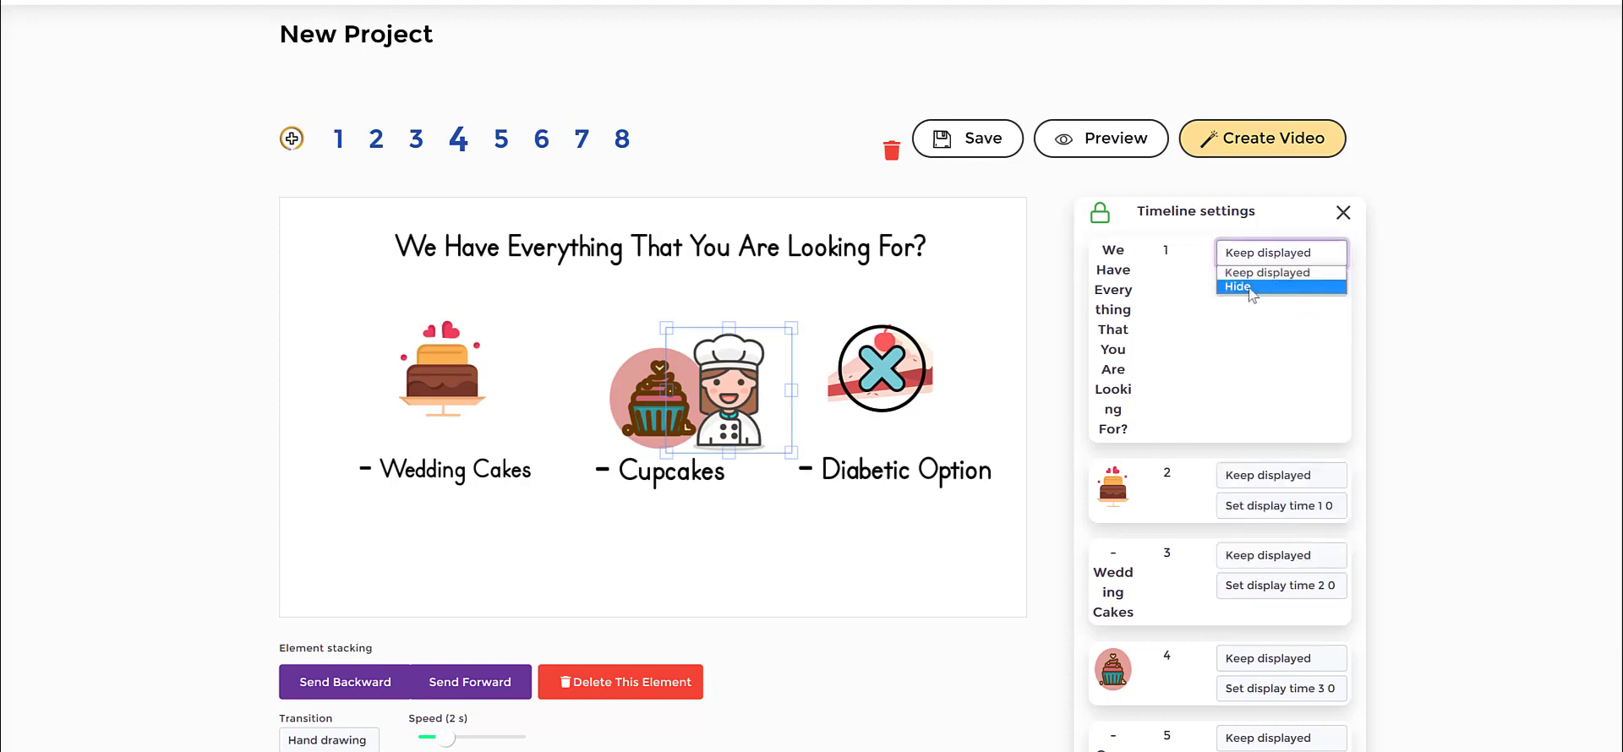
left_click(1387, 289)
scroll(1433, 349, "down", 3)
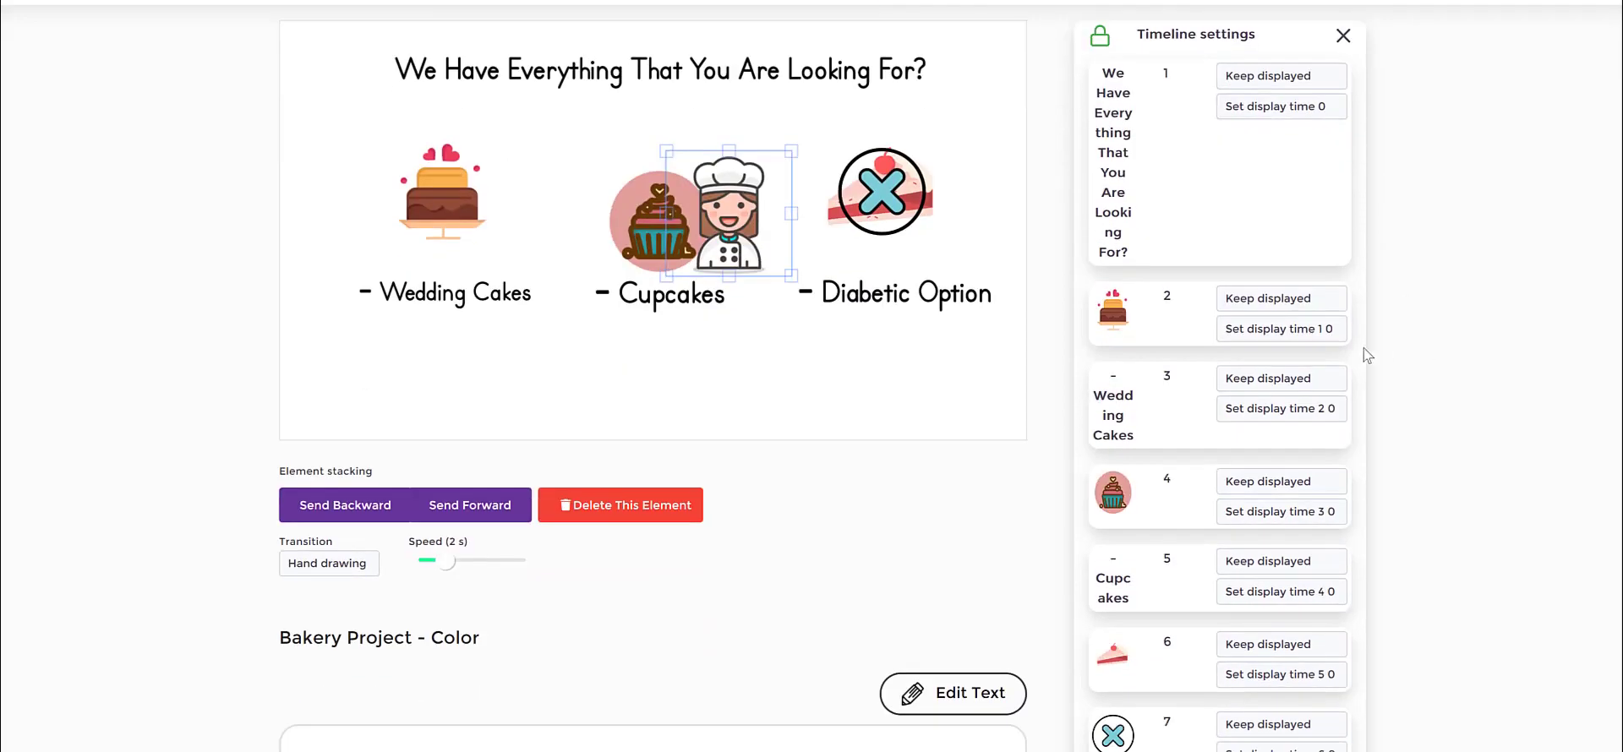
scroll(1363, 348, "up", 3)
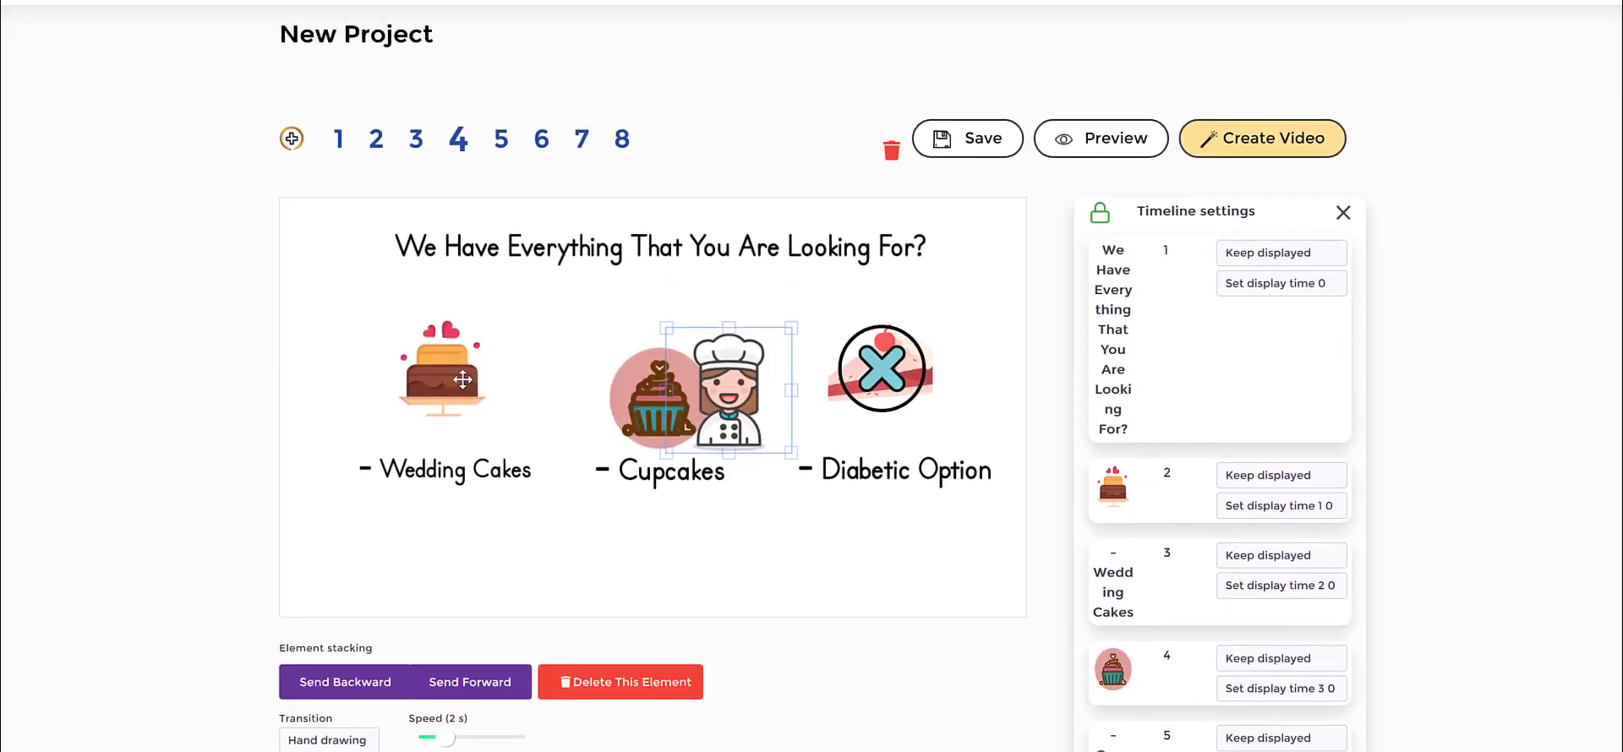
mouse_move(360, 326)
left_mouse_down()
mouse_move(513, 384)
mouse_move(340, 315)
left_mouse_up()
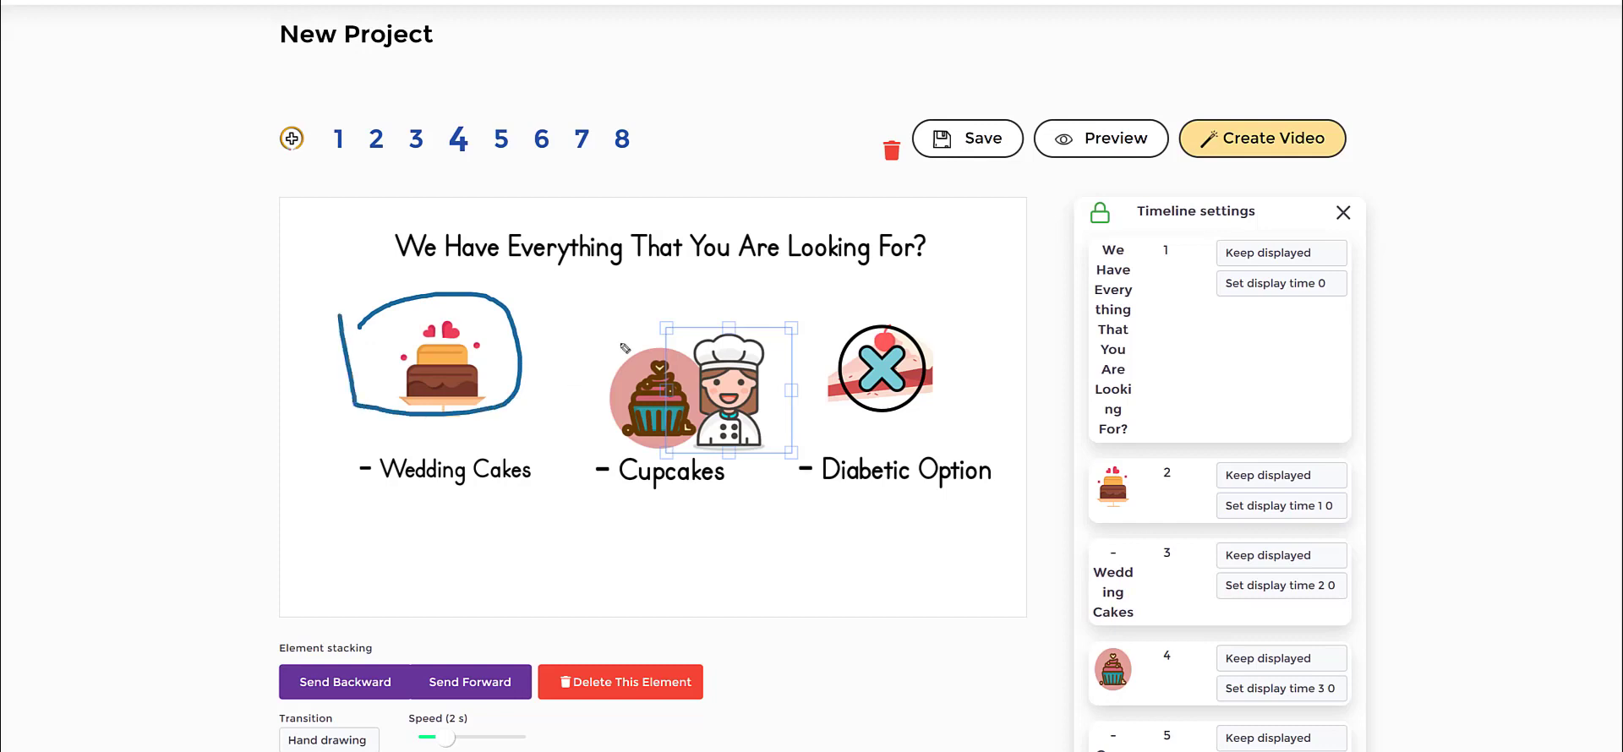
left_click_drag(585, 299, 645, 343)
left_click_drag(499, 551, 708, 539)
left_click_drag(574, 525, 742, 524)
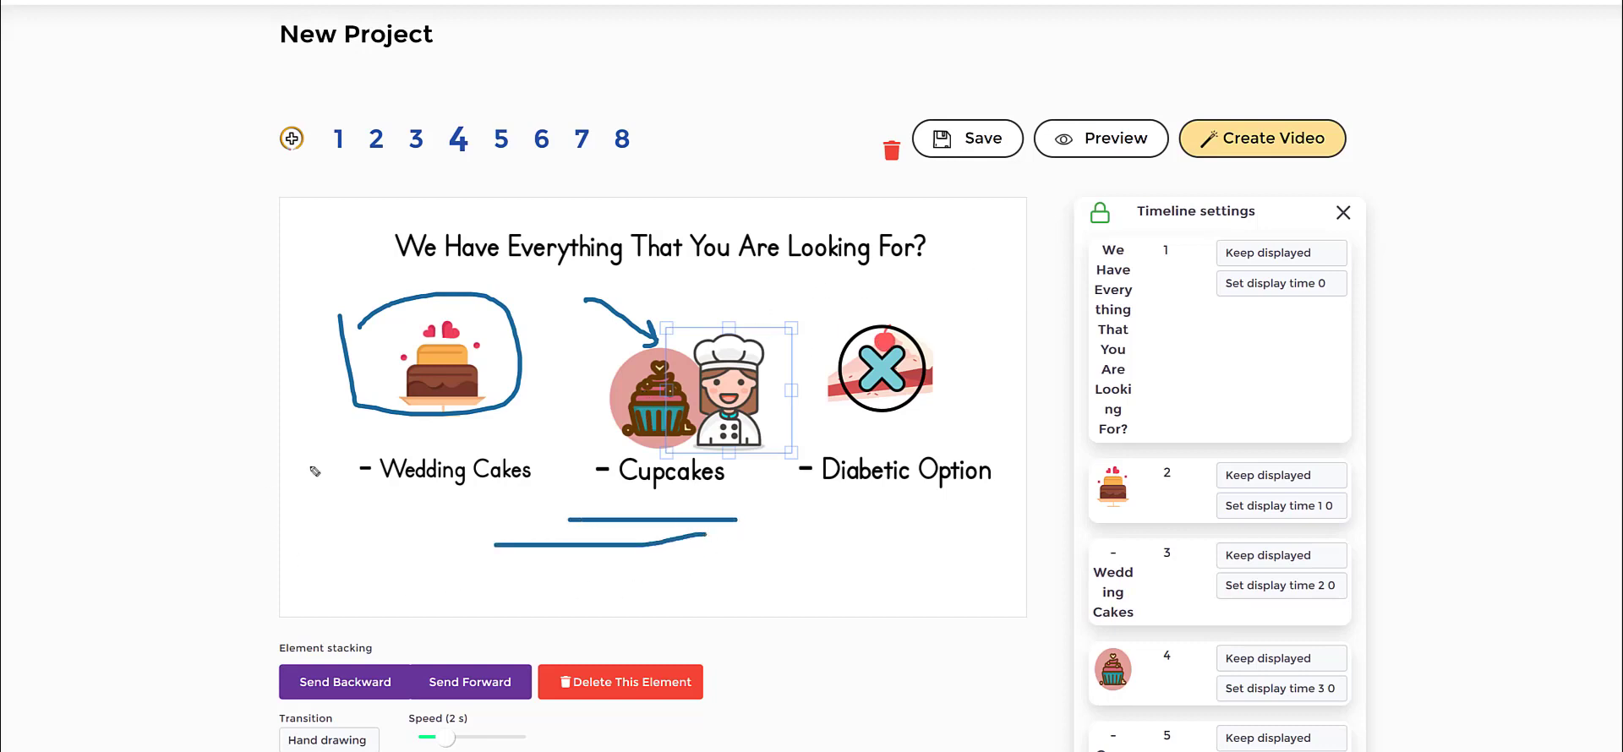
key("Escape")
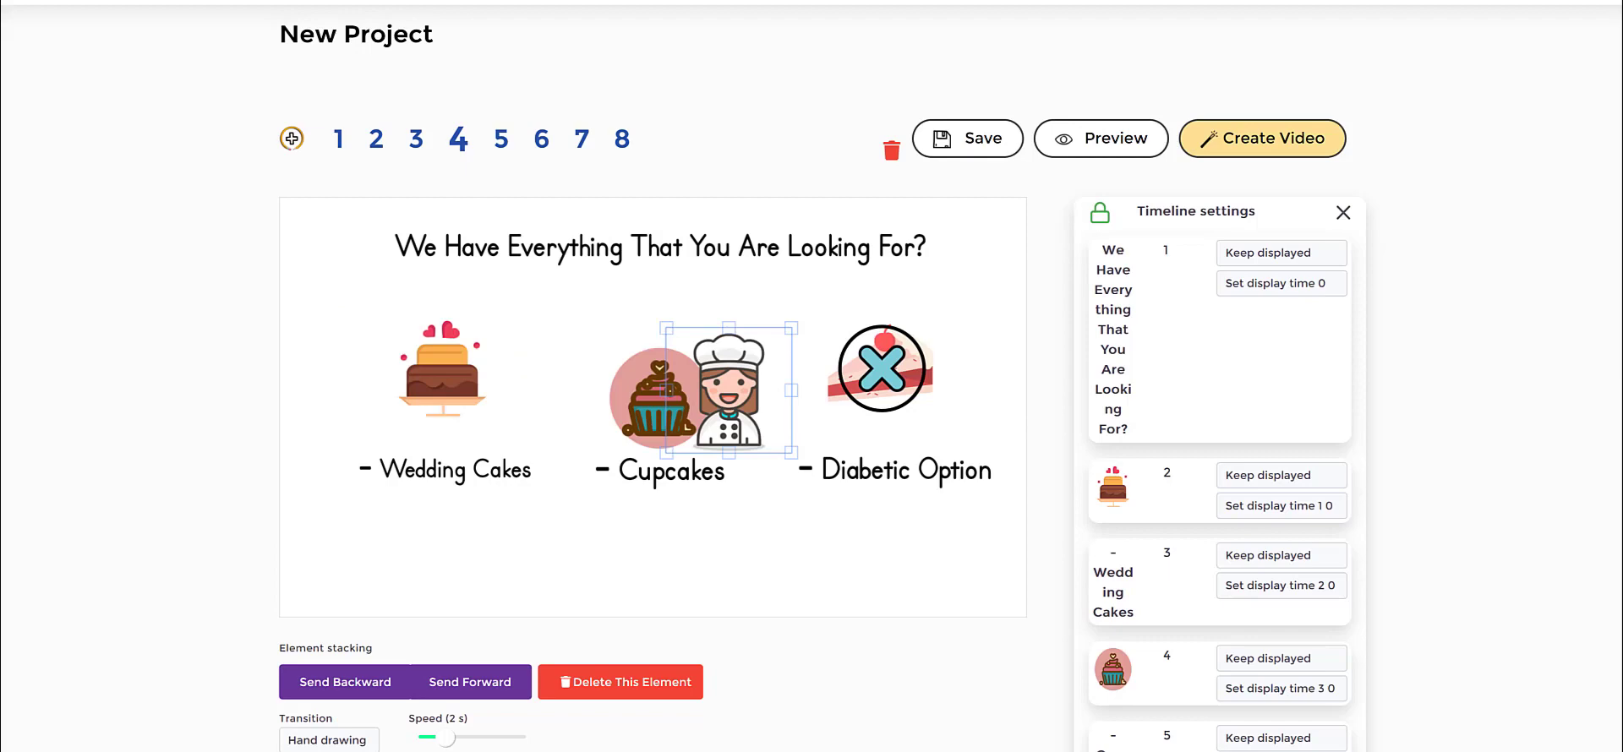
scroll(1382, 321, "down", 3)
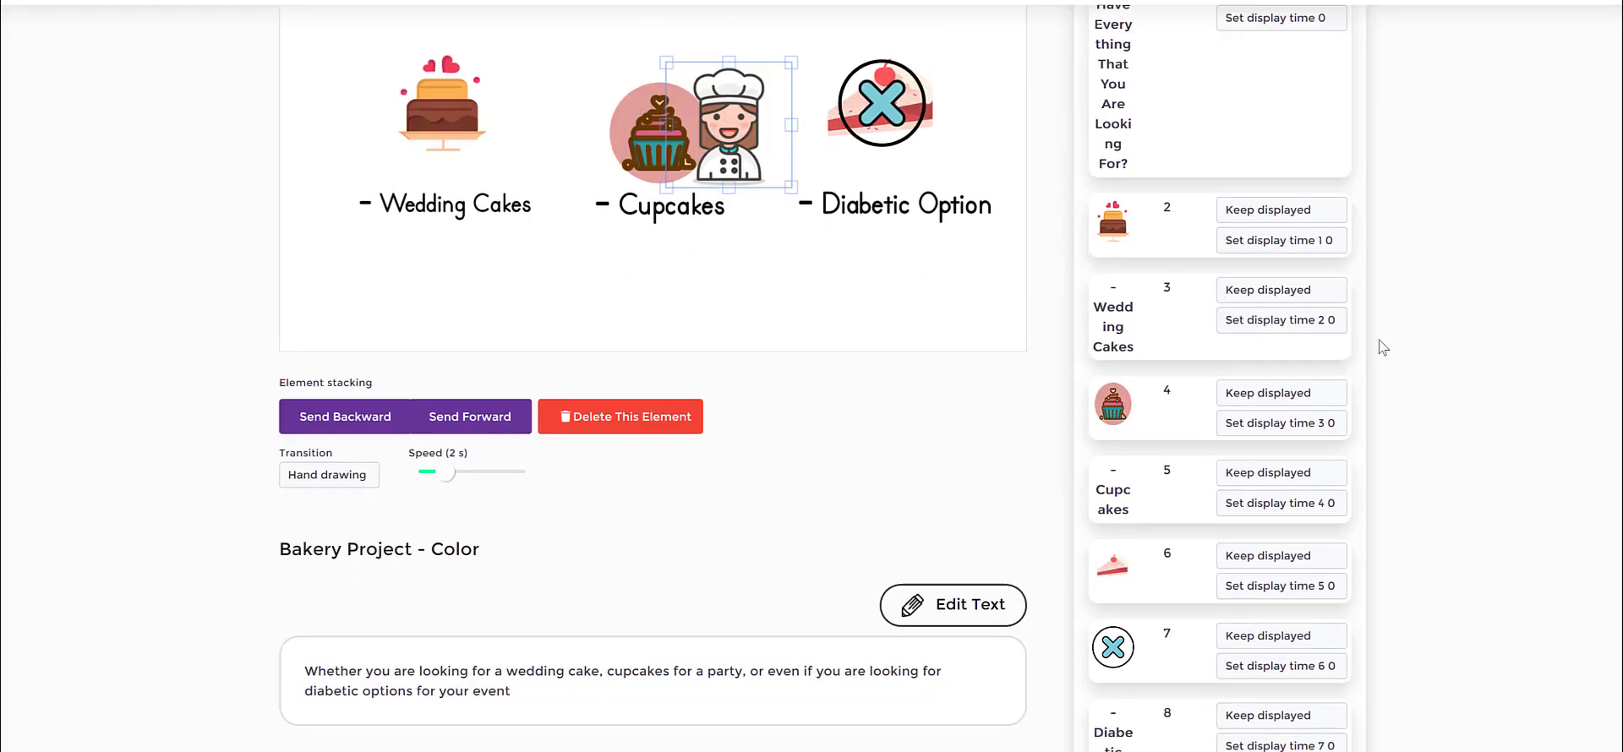
scroll(1377, 344, "up", 2)
Select the cupcake image and examine the display time choices for the Wedding Cakes text in the timeline
left_click(779, 437)
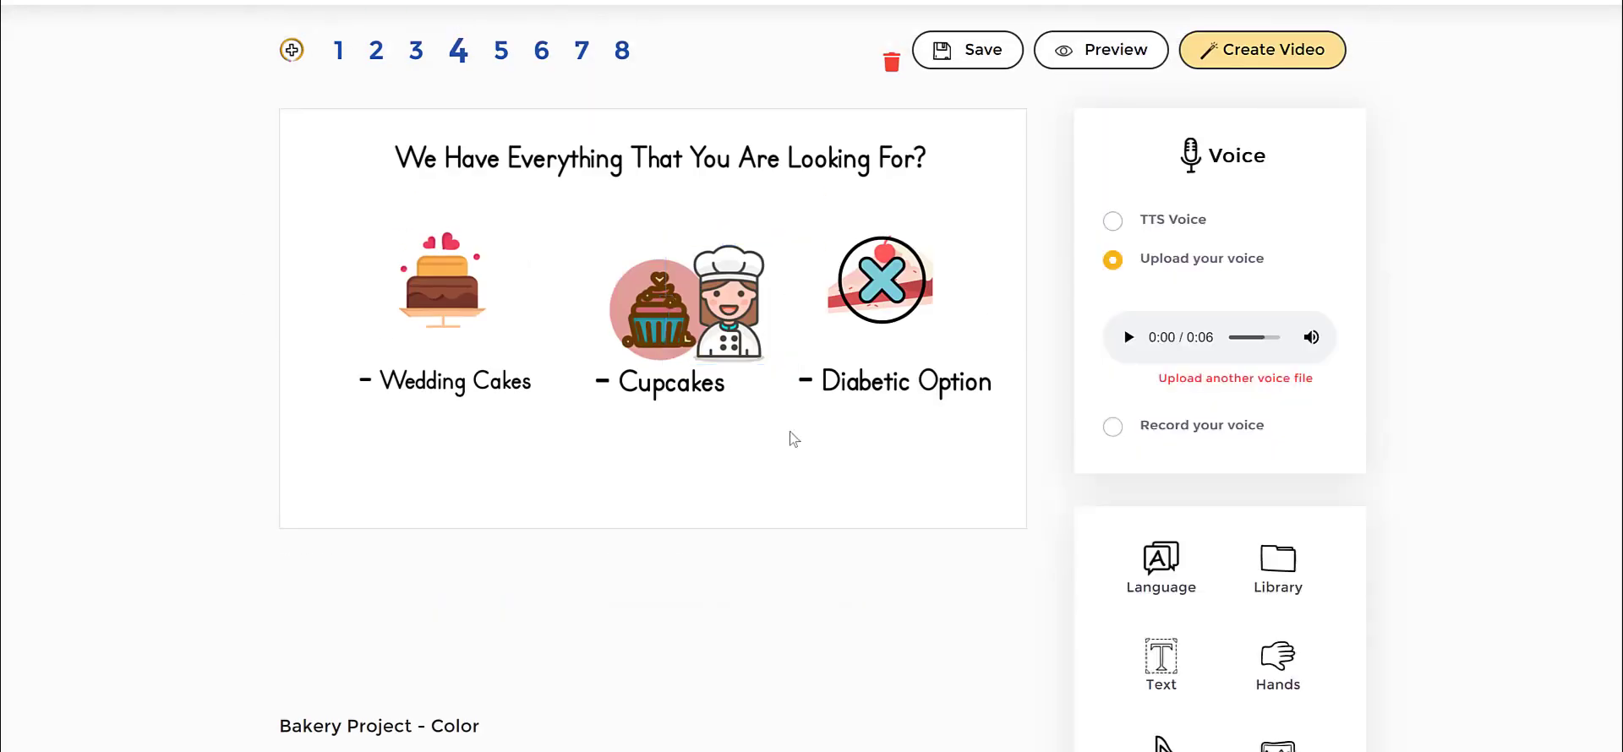
left_click(665, 292)
scroll(1378, 353, "down", 1)
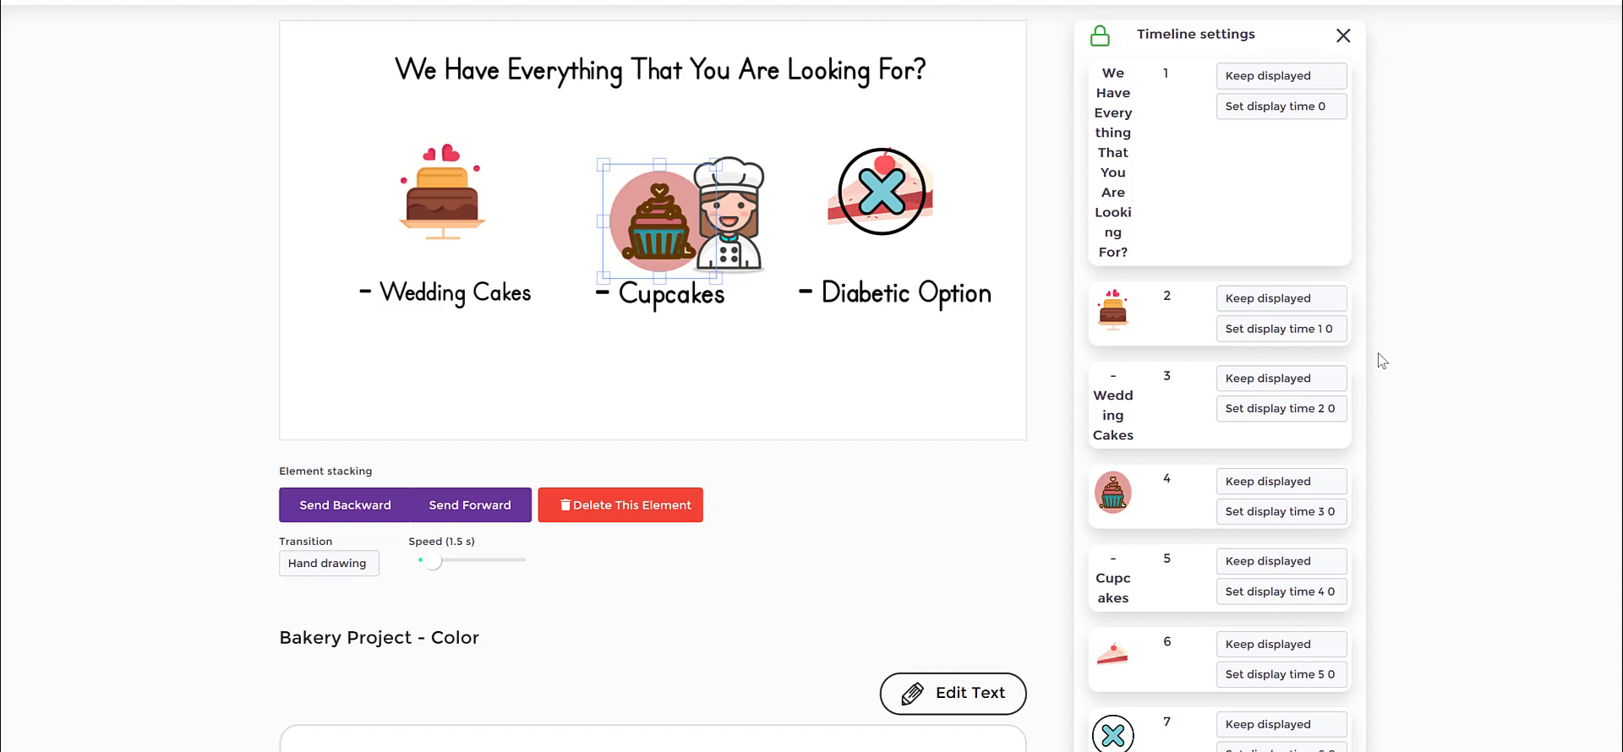
left_click(1323, 412)
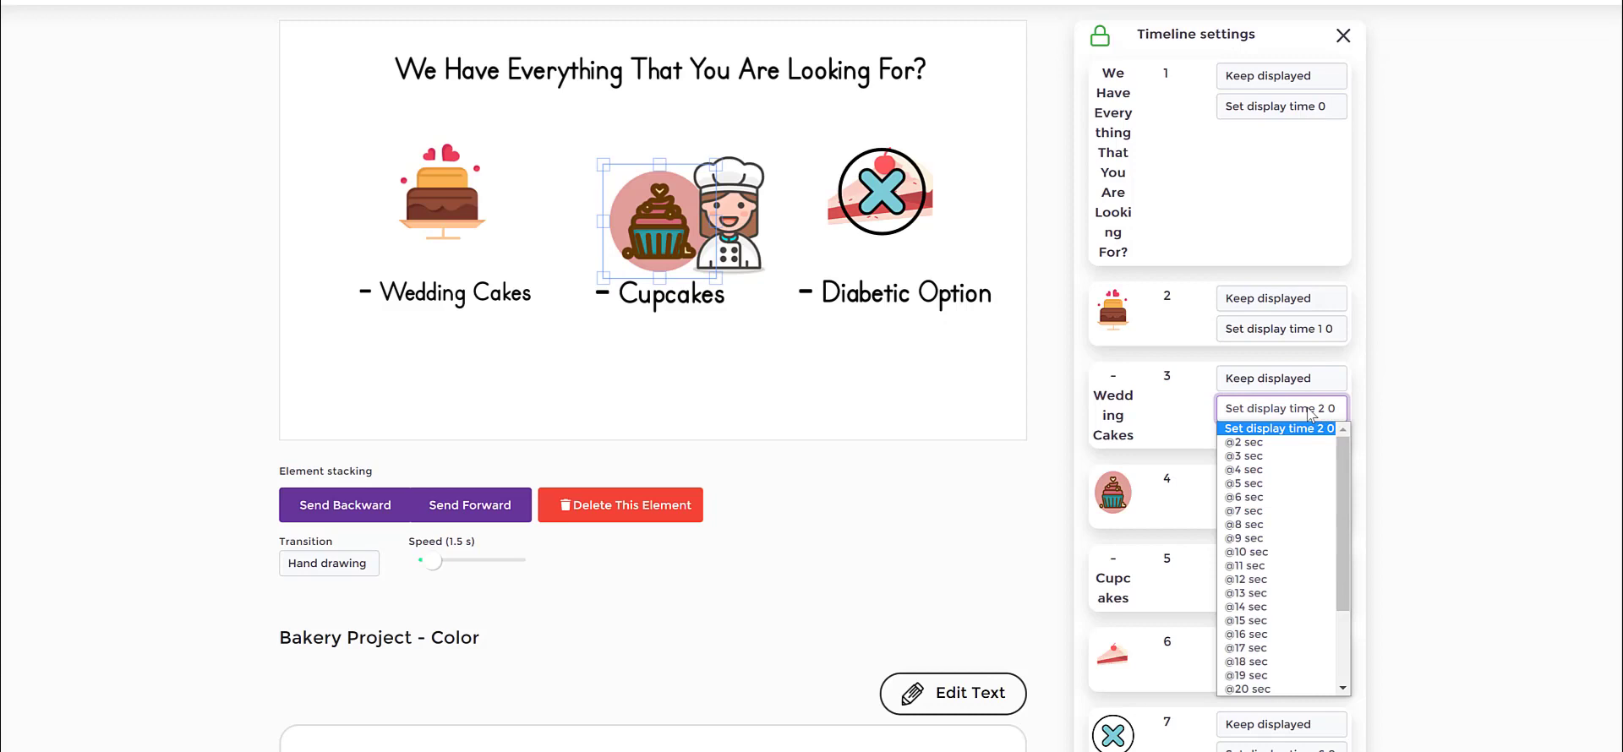
left_click_drag(1346, 459, 1494, 336)
left_click(1499, 342)
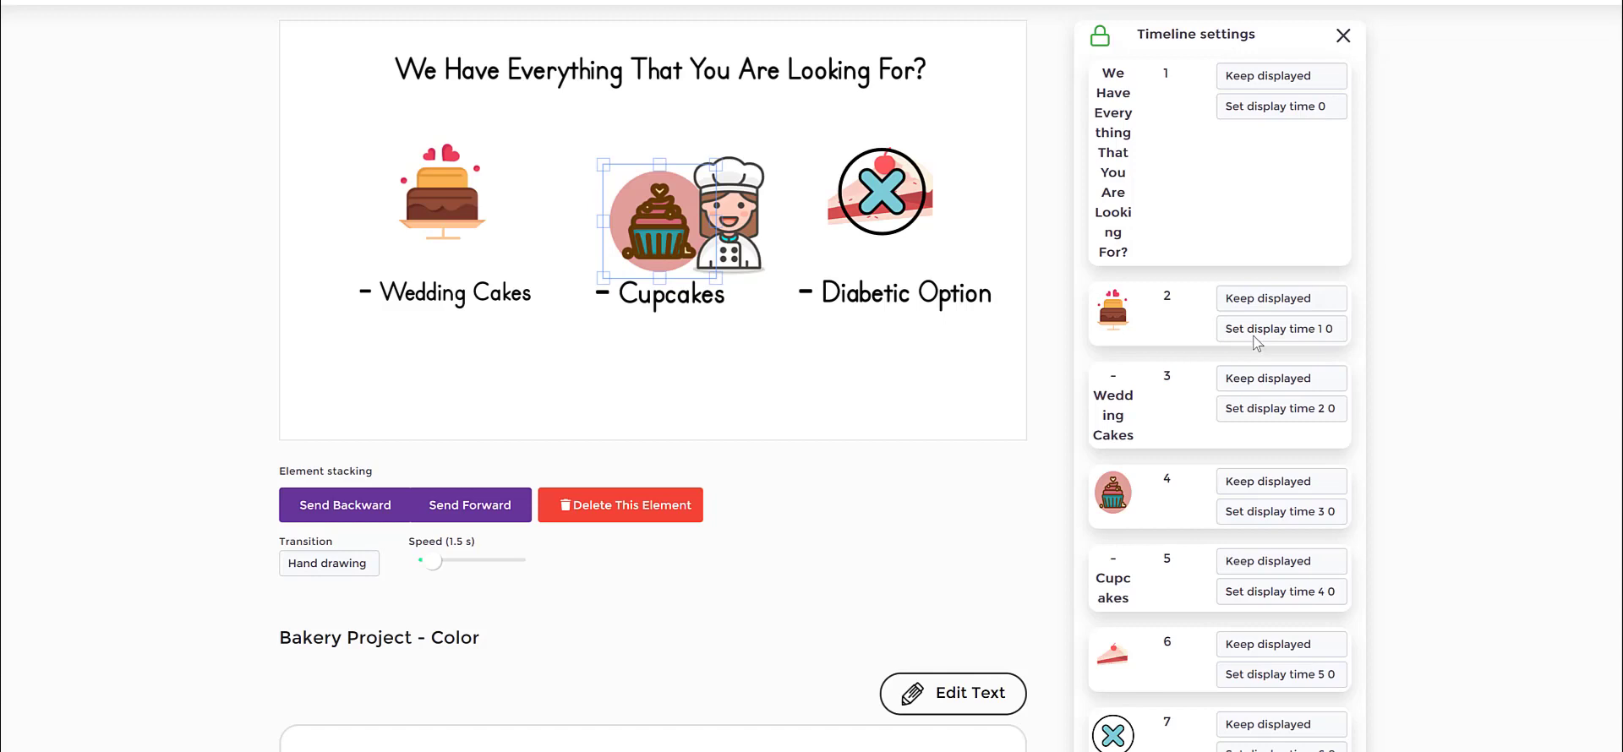
Examine the display time choices for the heading, the wedding cake image and the cupcake image without changing them
left_click(1298, 110)
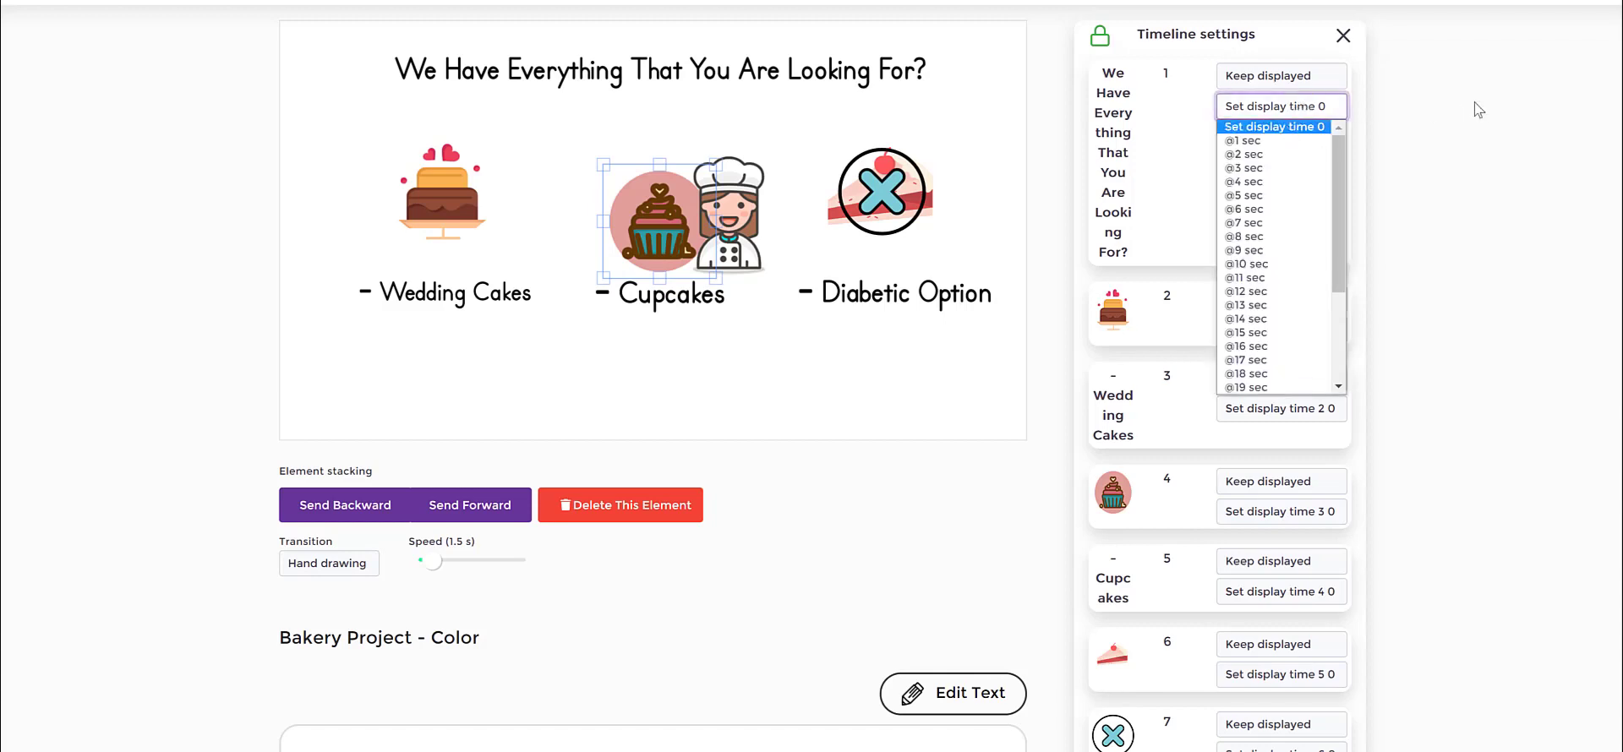
left_click(1397, 174)
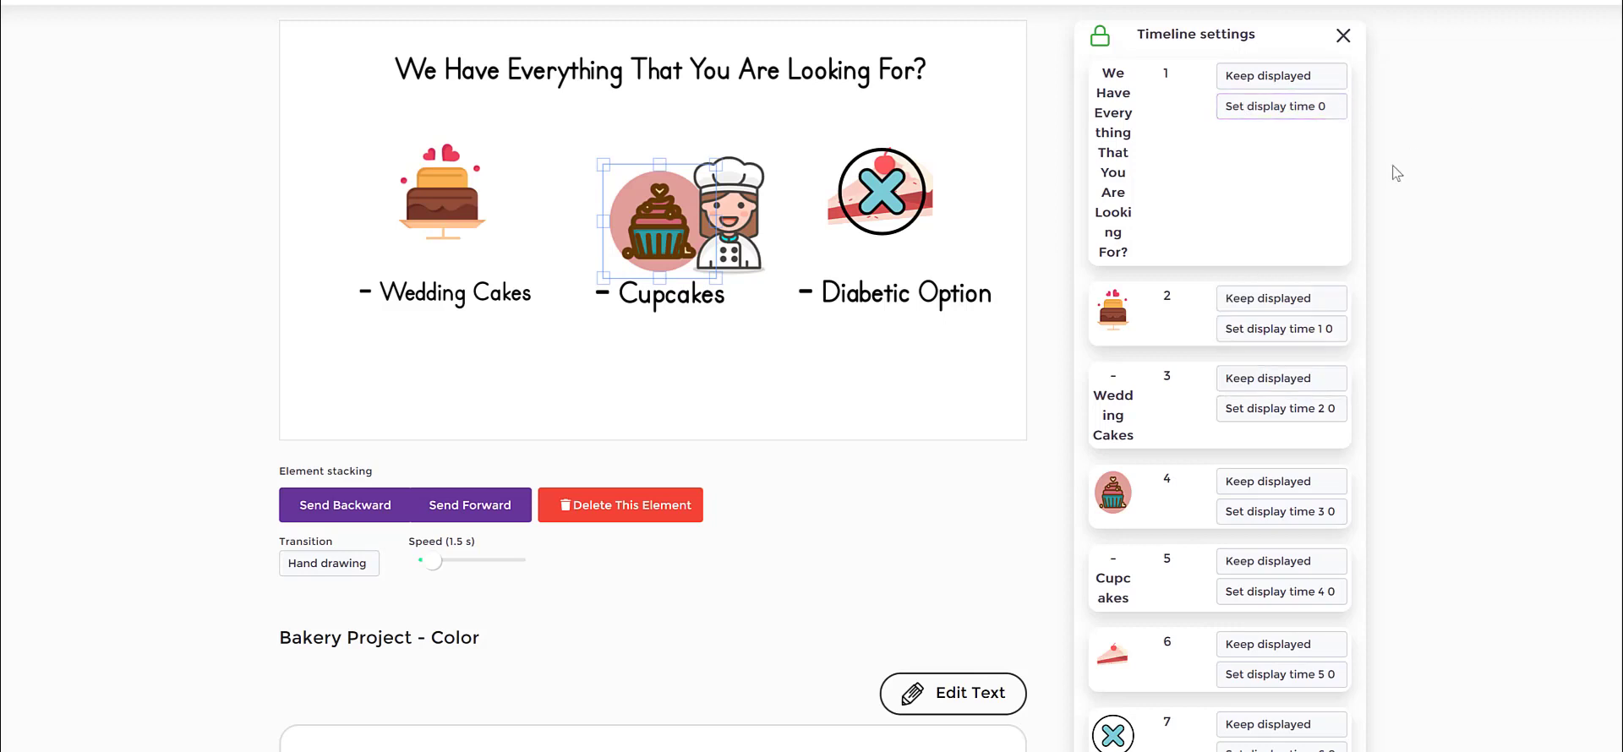
left_click(1316, 332)
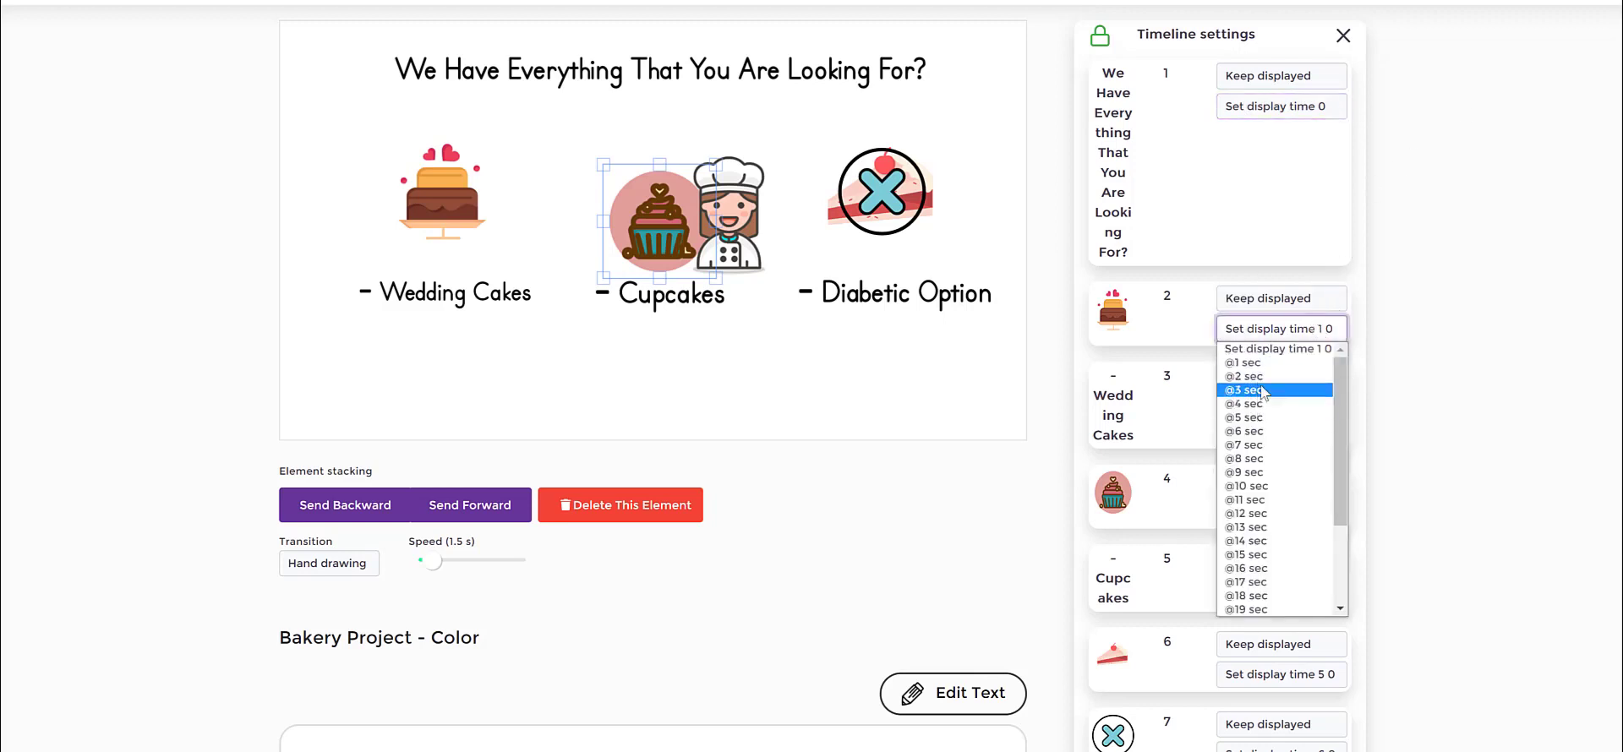
left_click(1414, 371)
left_click(1252, 509)
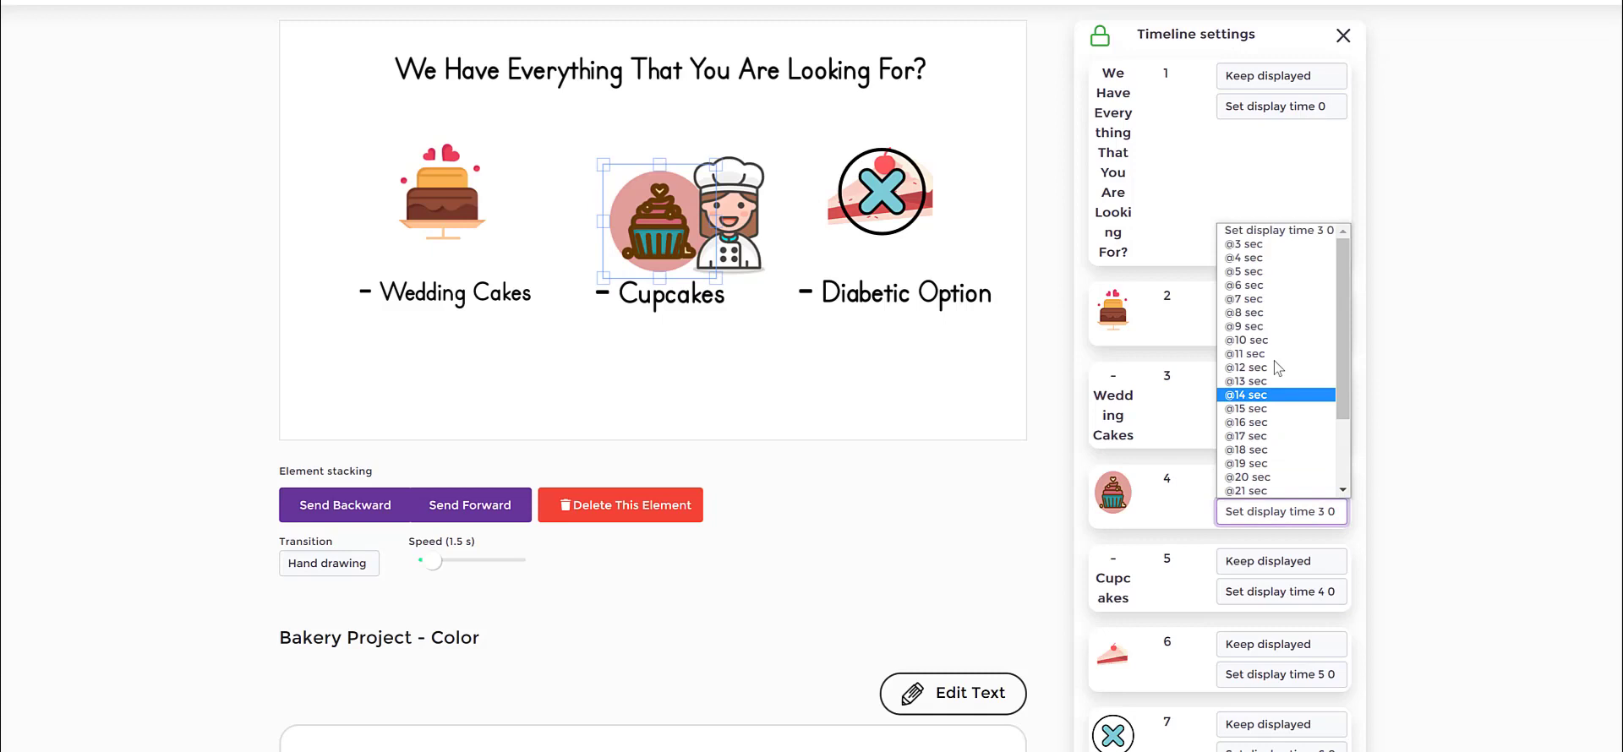
left_click(1493, 384)
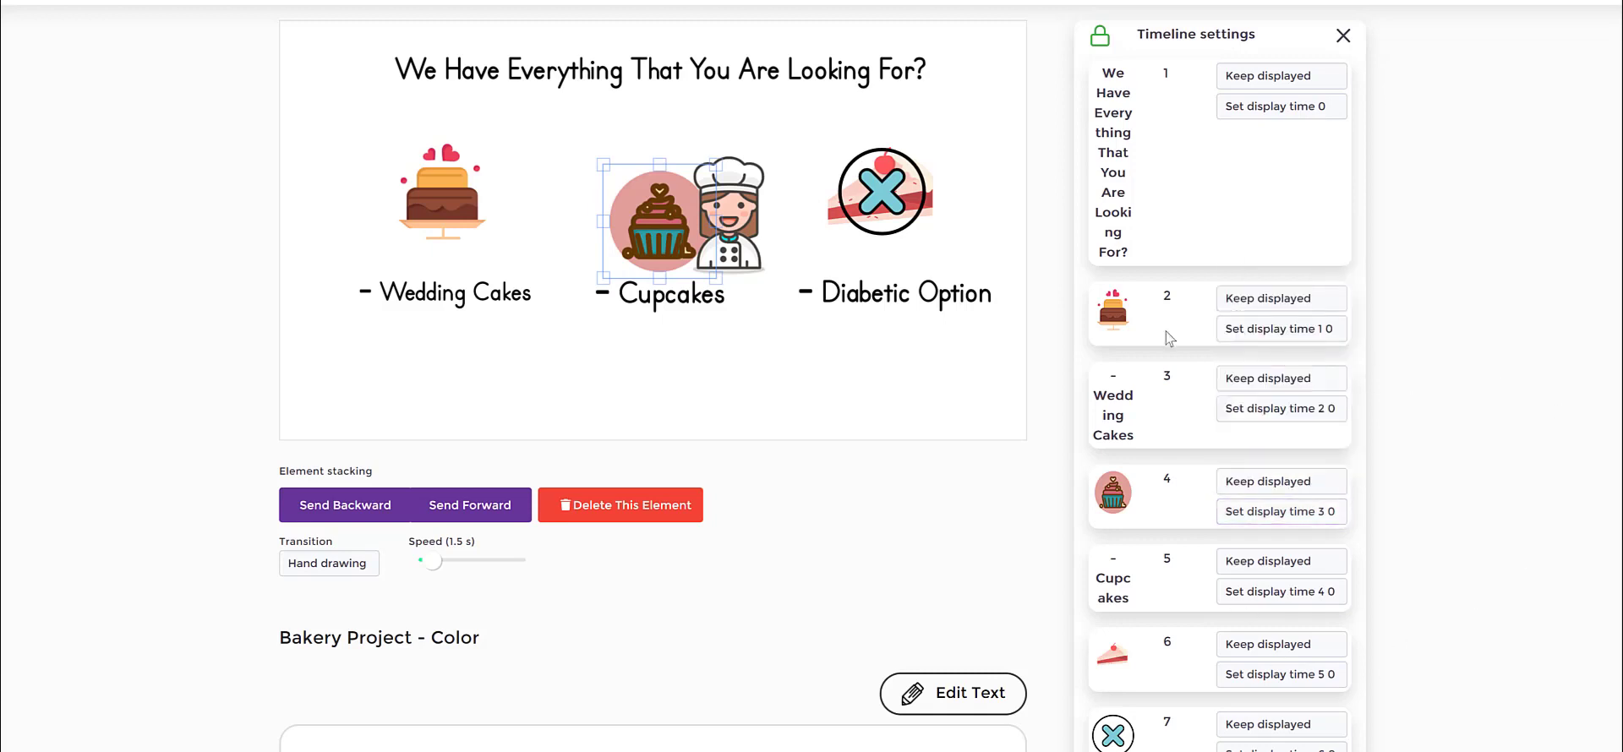
Select the chef image and reposition it so that it overlaps the cupcake
left_click(747, 309)
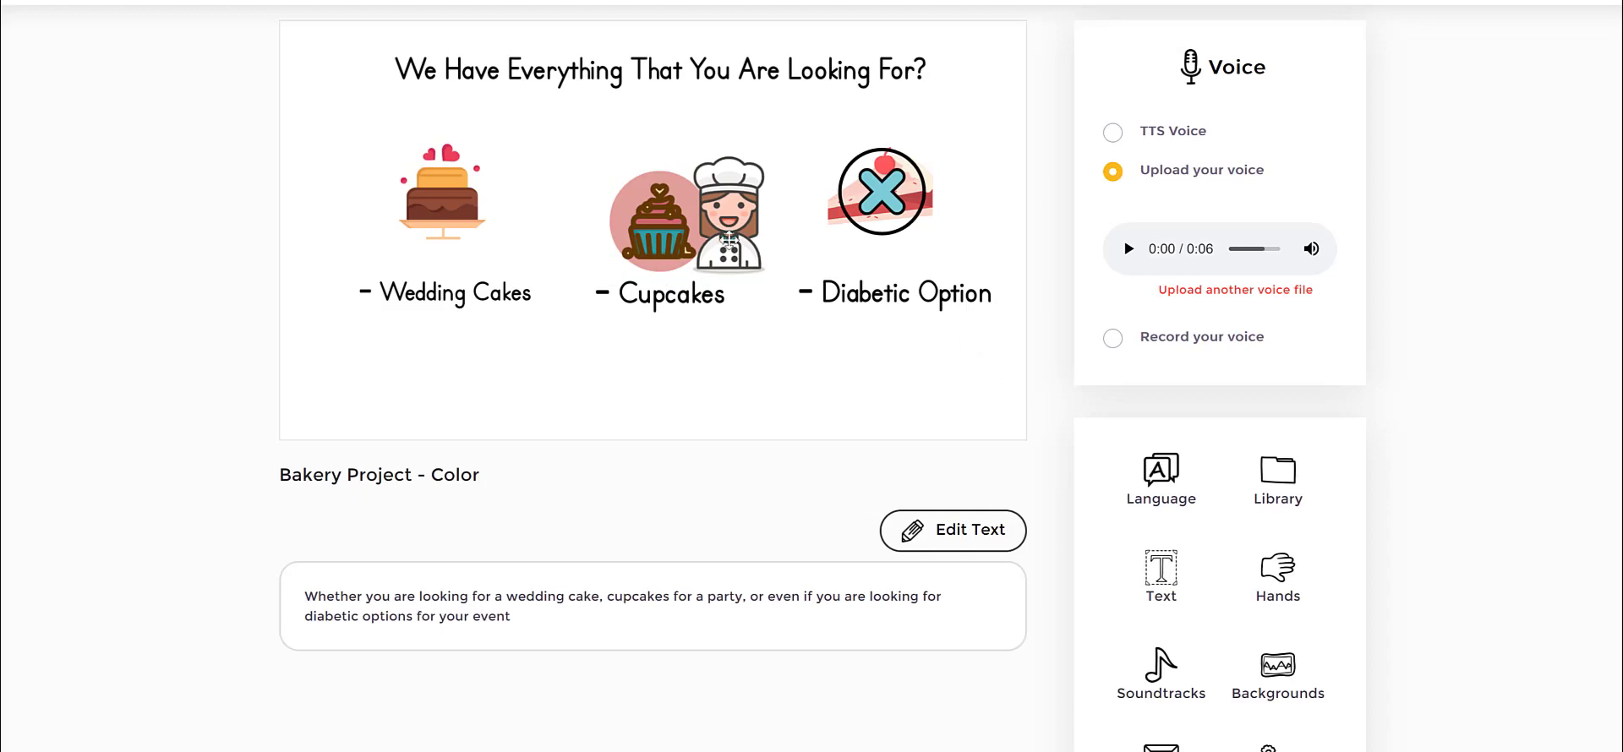
left_click(705, 231)
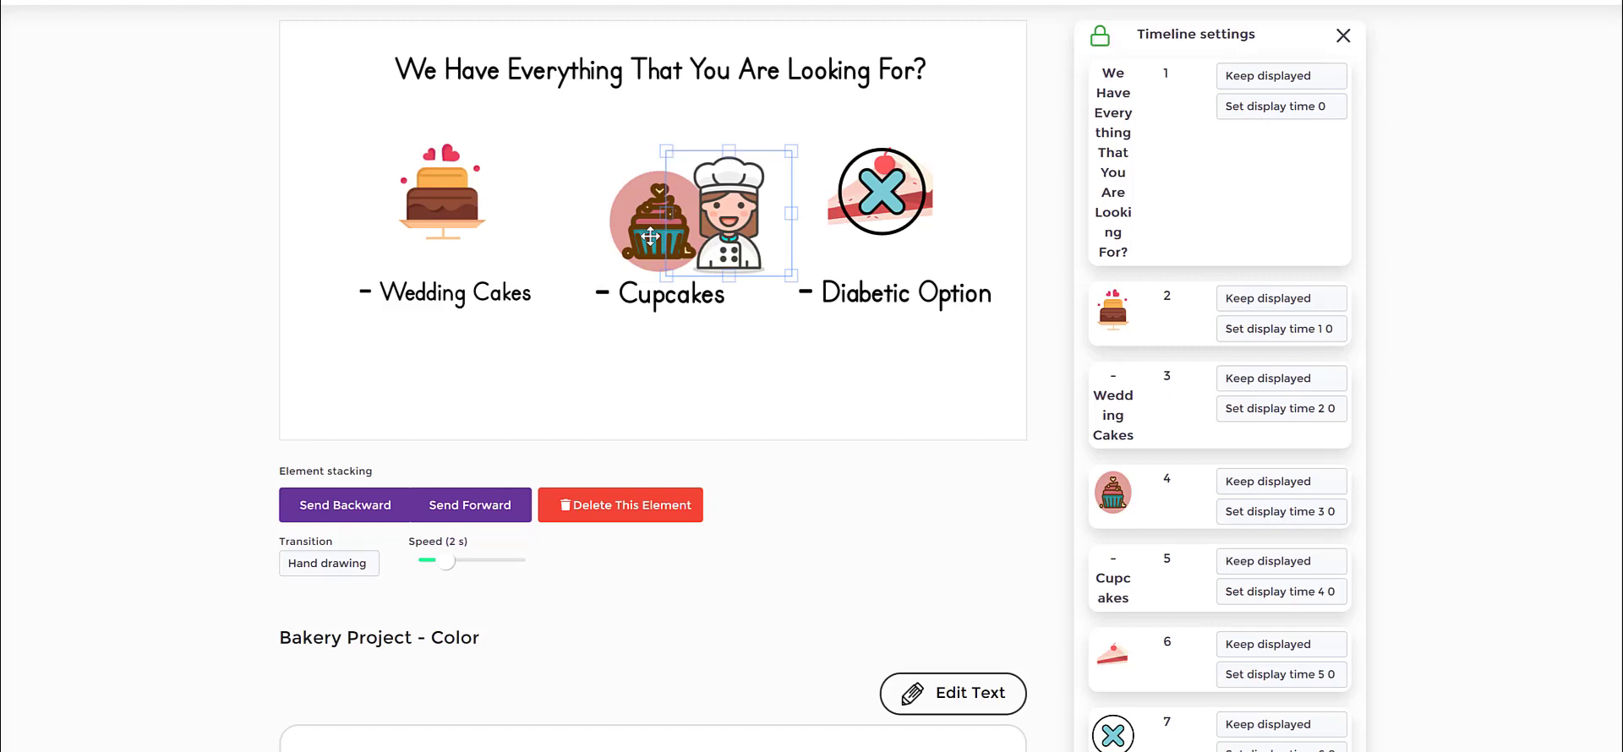
left_click_drag(747, 197, 747, 200)
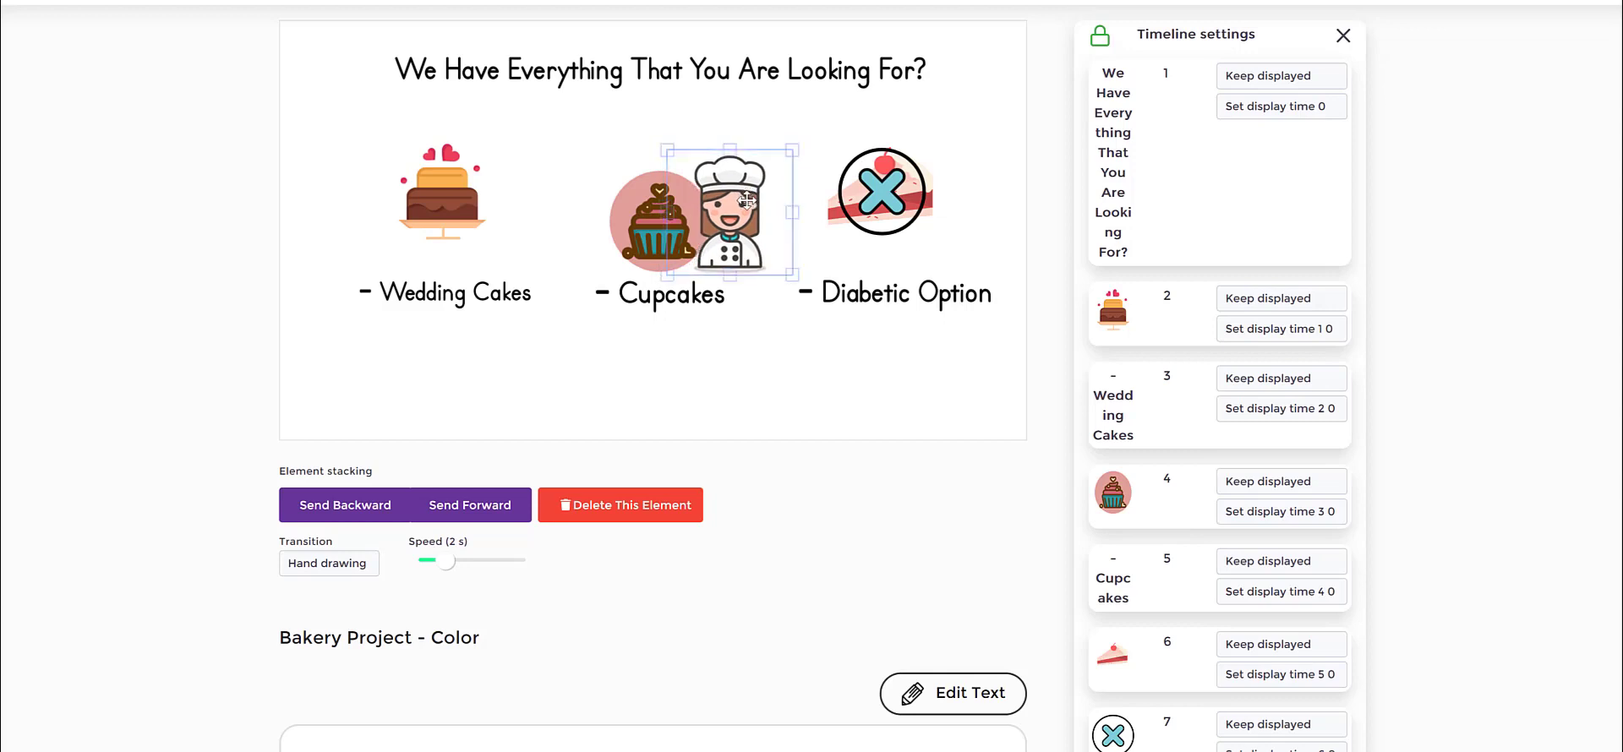
left_click(700, 211)
left_click(720, 212)
left_click(647, 211)
left_click(738, 210)
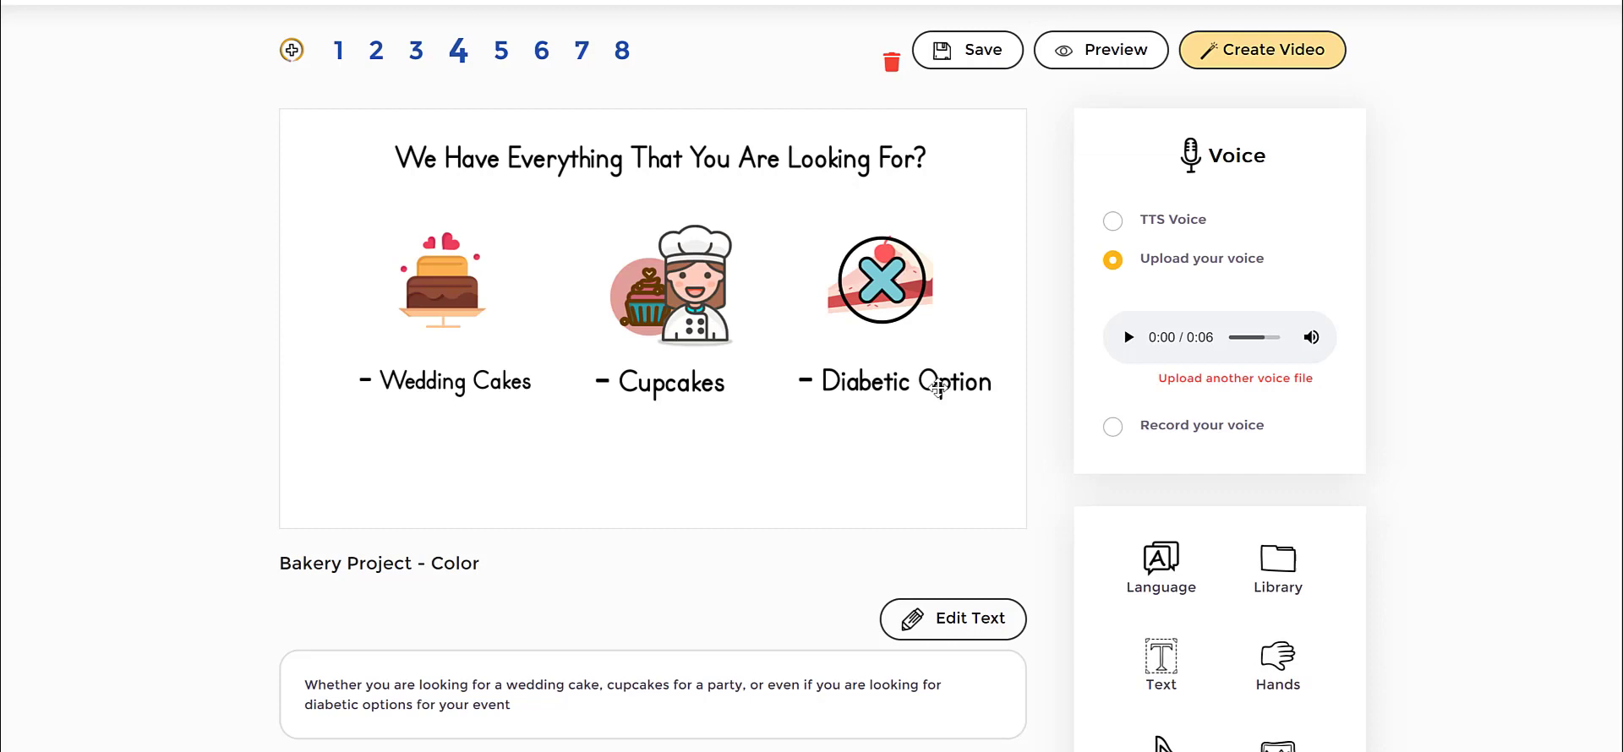
Open the image library and look through the JumpStory images for "cook"
left_click(1273, 560)
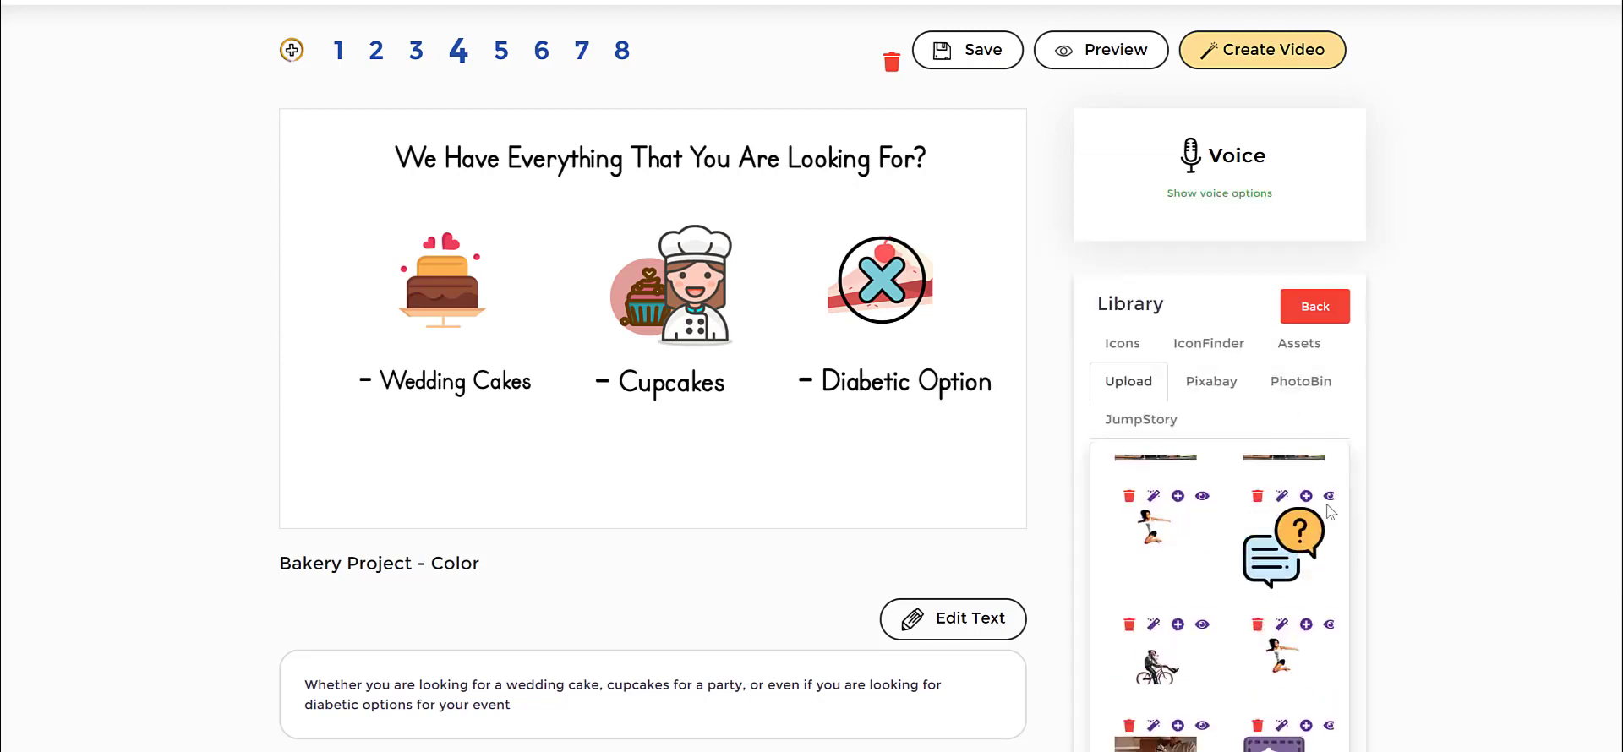
scroll(1276, 540, "up", 4)
left_click(1158, 511)
scroll(1327, 480, "down", 1)
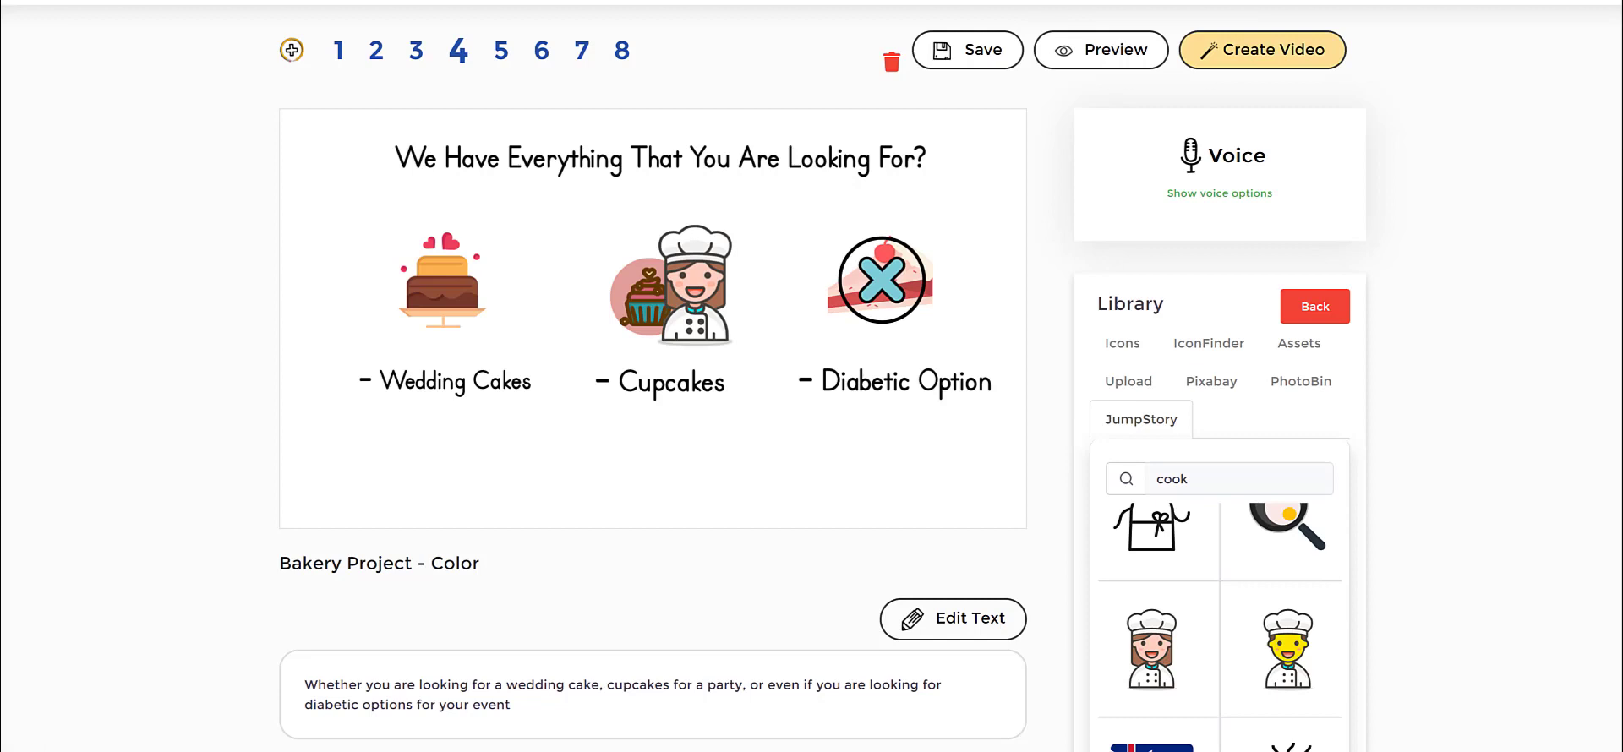
Send the chef image behind the cupcake and enlarge the cupcake image
left_click(725, 304)
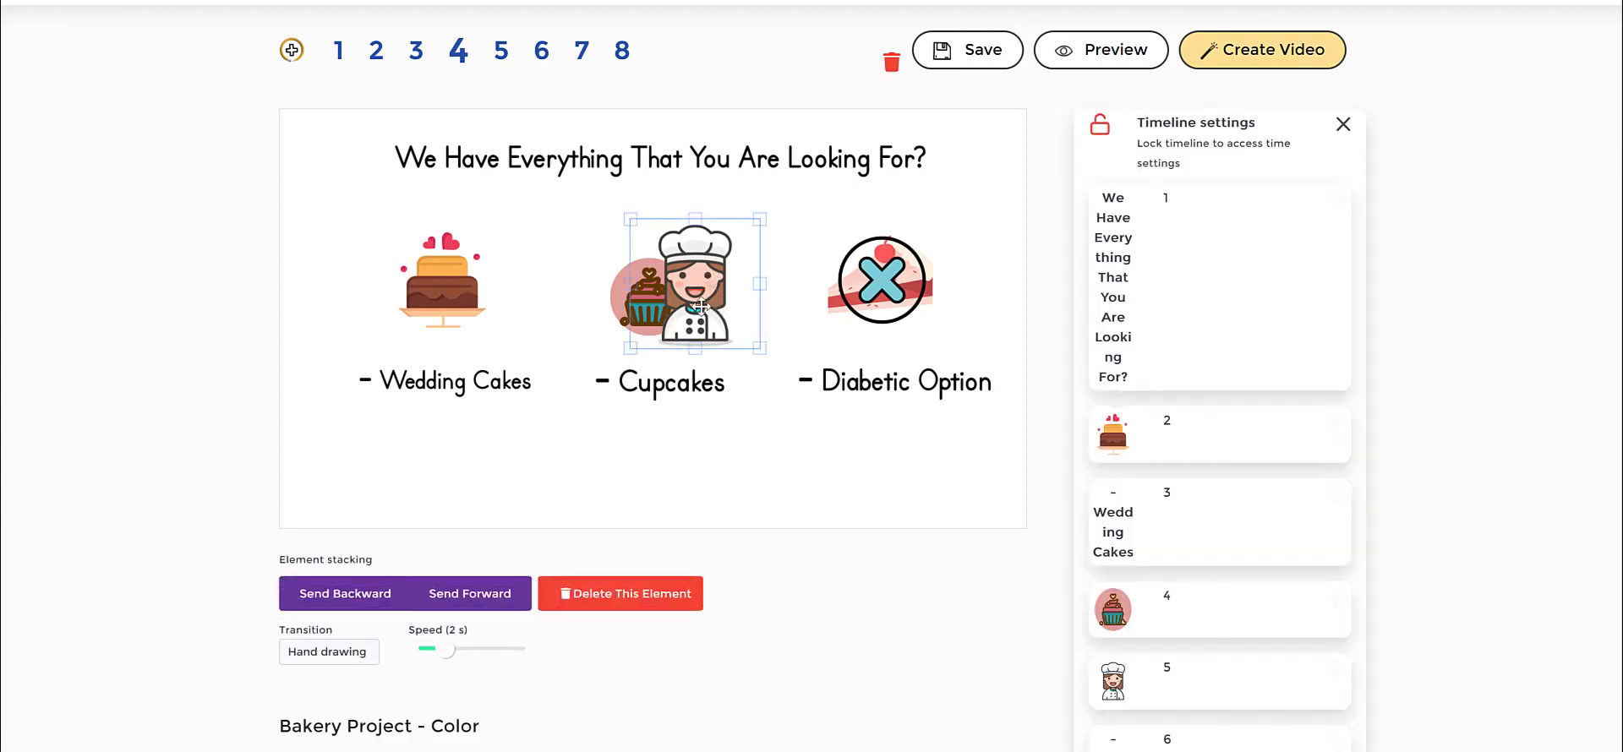
left_click(369, 600)
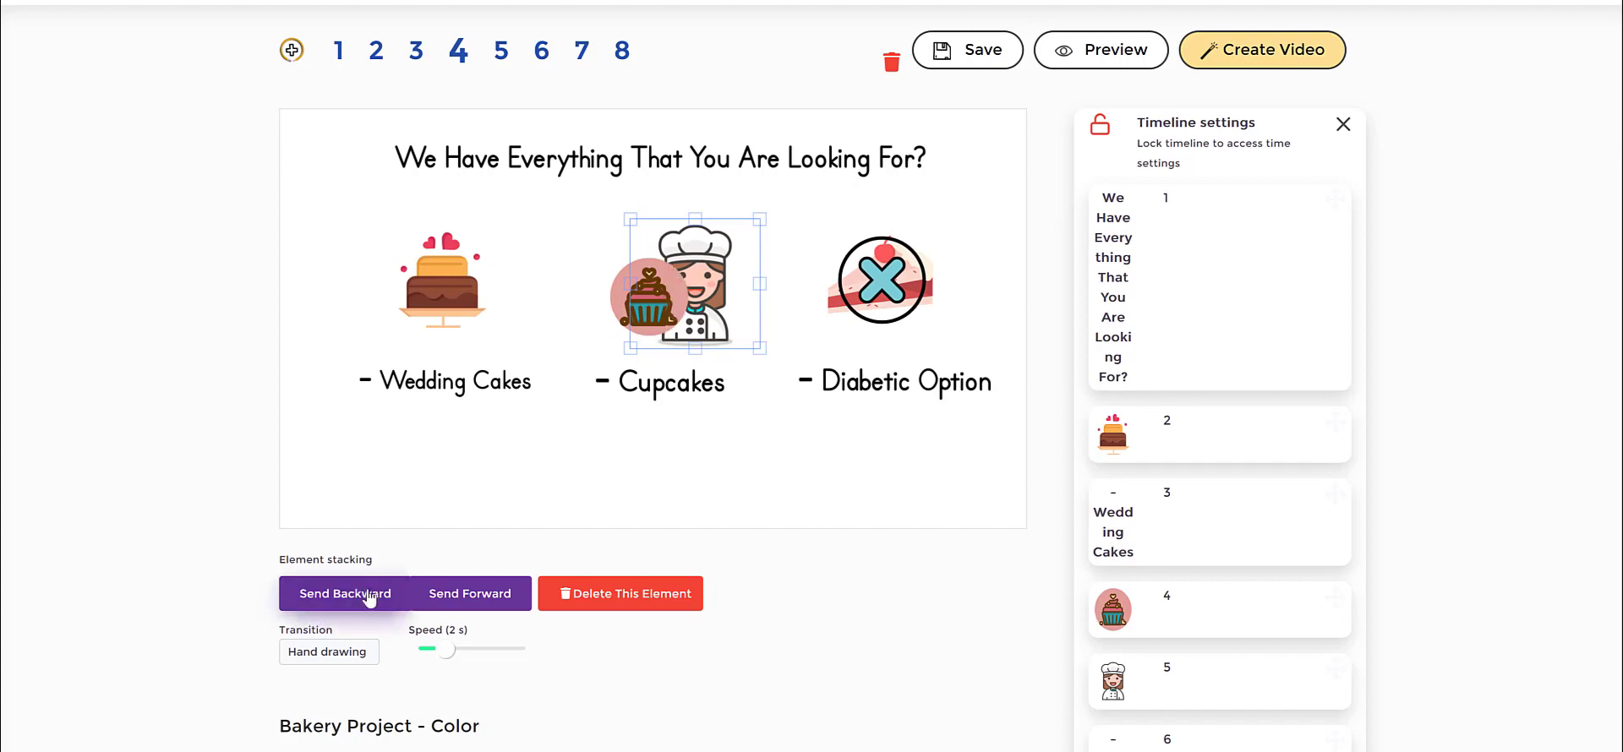
left_click(647, 291)
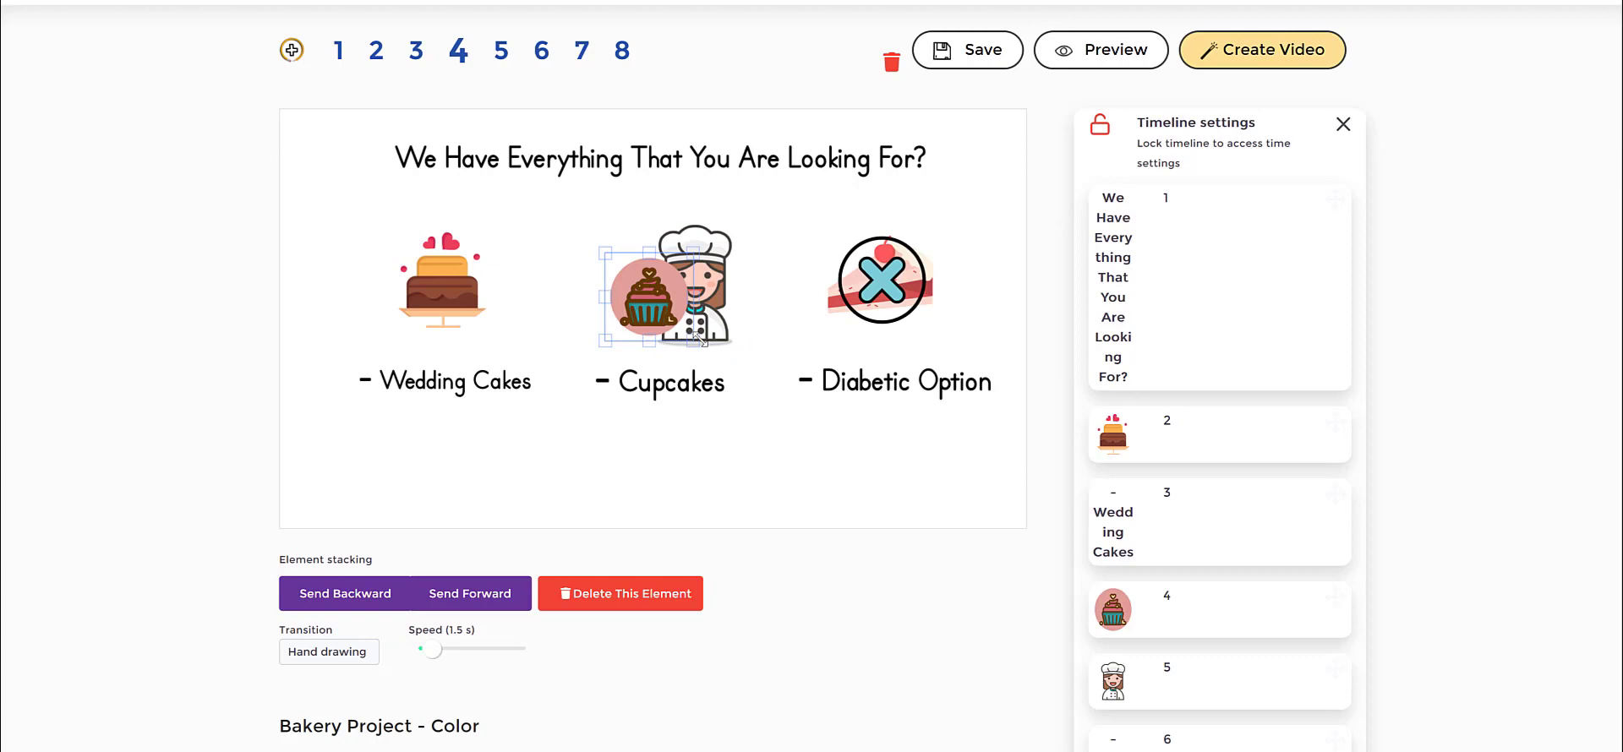
left_click_drag(683, 340, 759, 406)
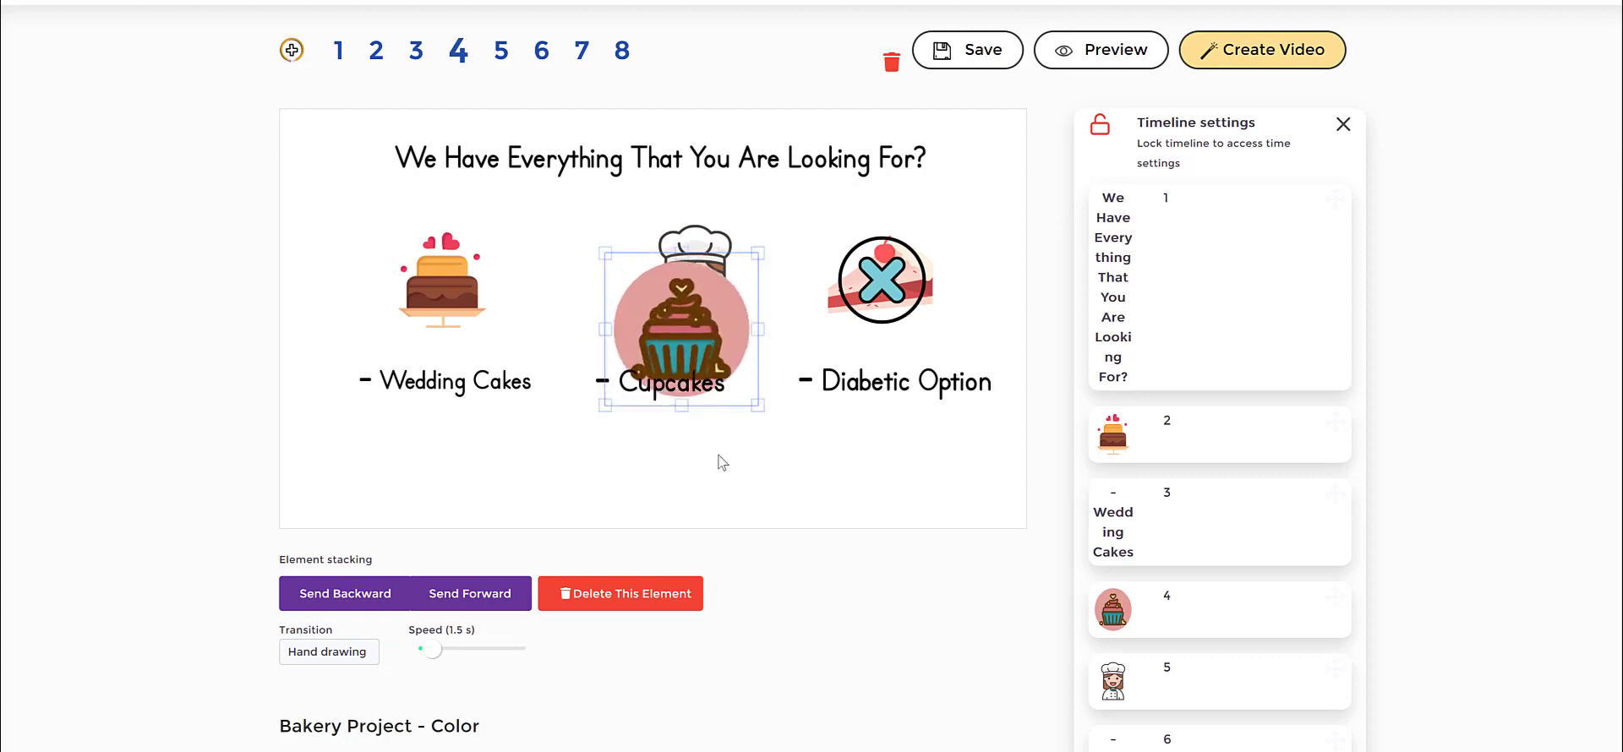
Send the enlarged cupcake image behind the chef and deselect it
left_click(707, 441)
left_click(690, 364)
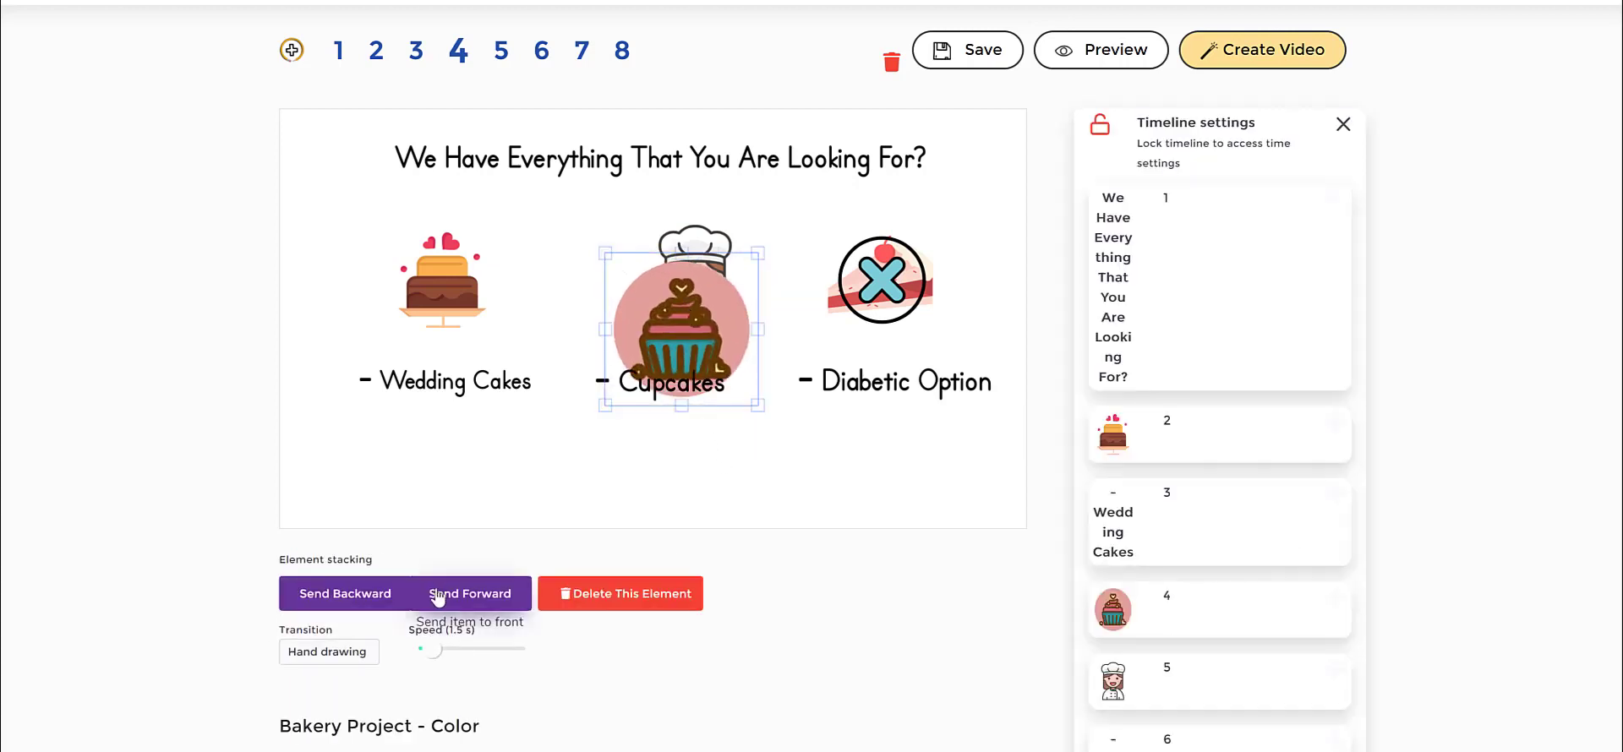
left_click(377, 602)
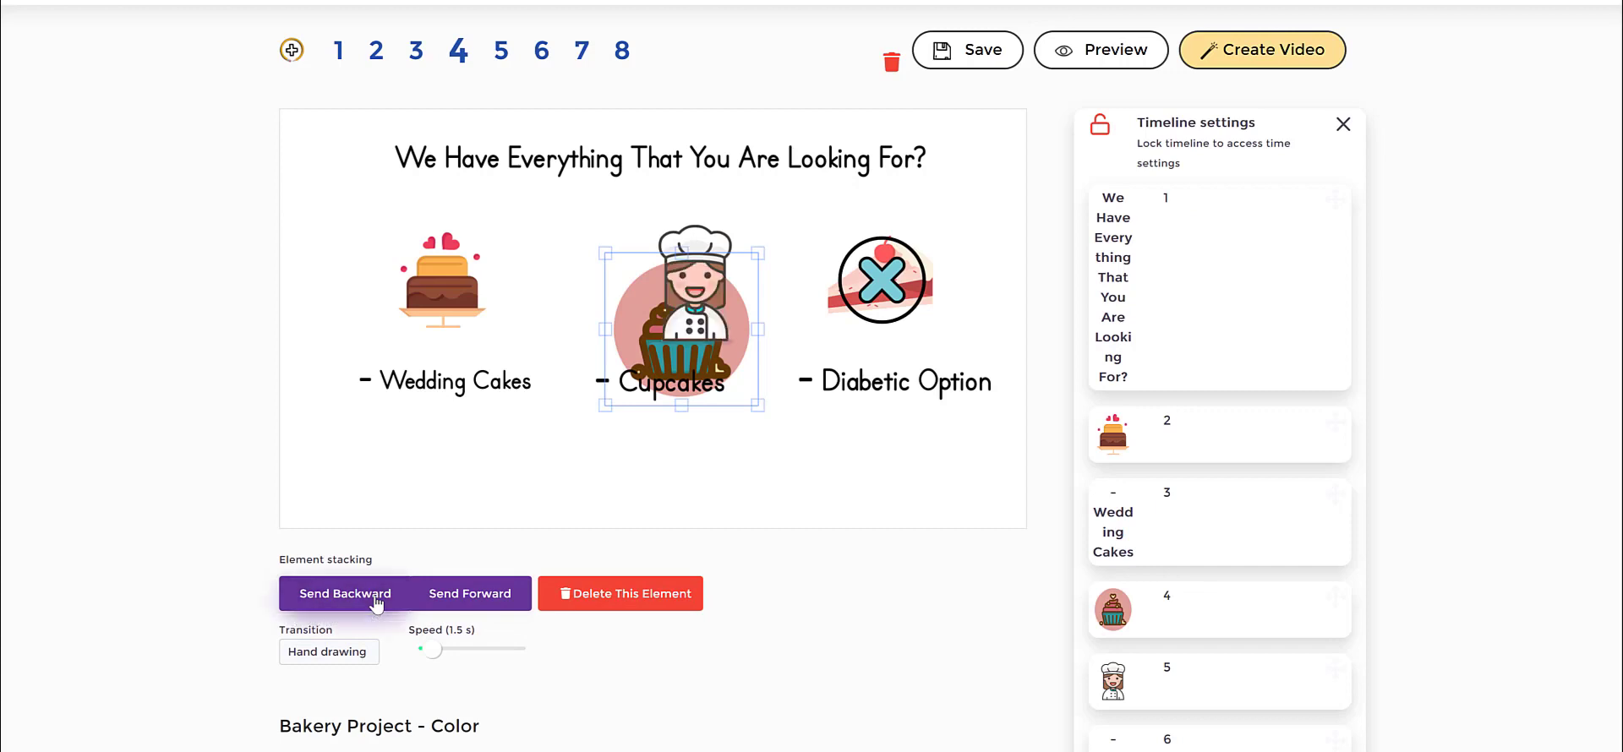
left_click(822, 460)
Shrink the cupcake image and place it beside the chef above the Cupcakes text, with the two slightly overlapping
left_click_drag(713, 301, 668, 323)
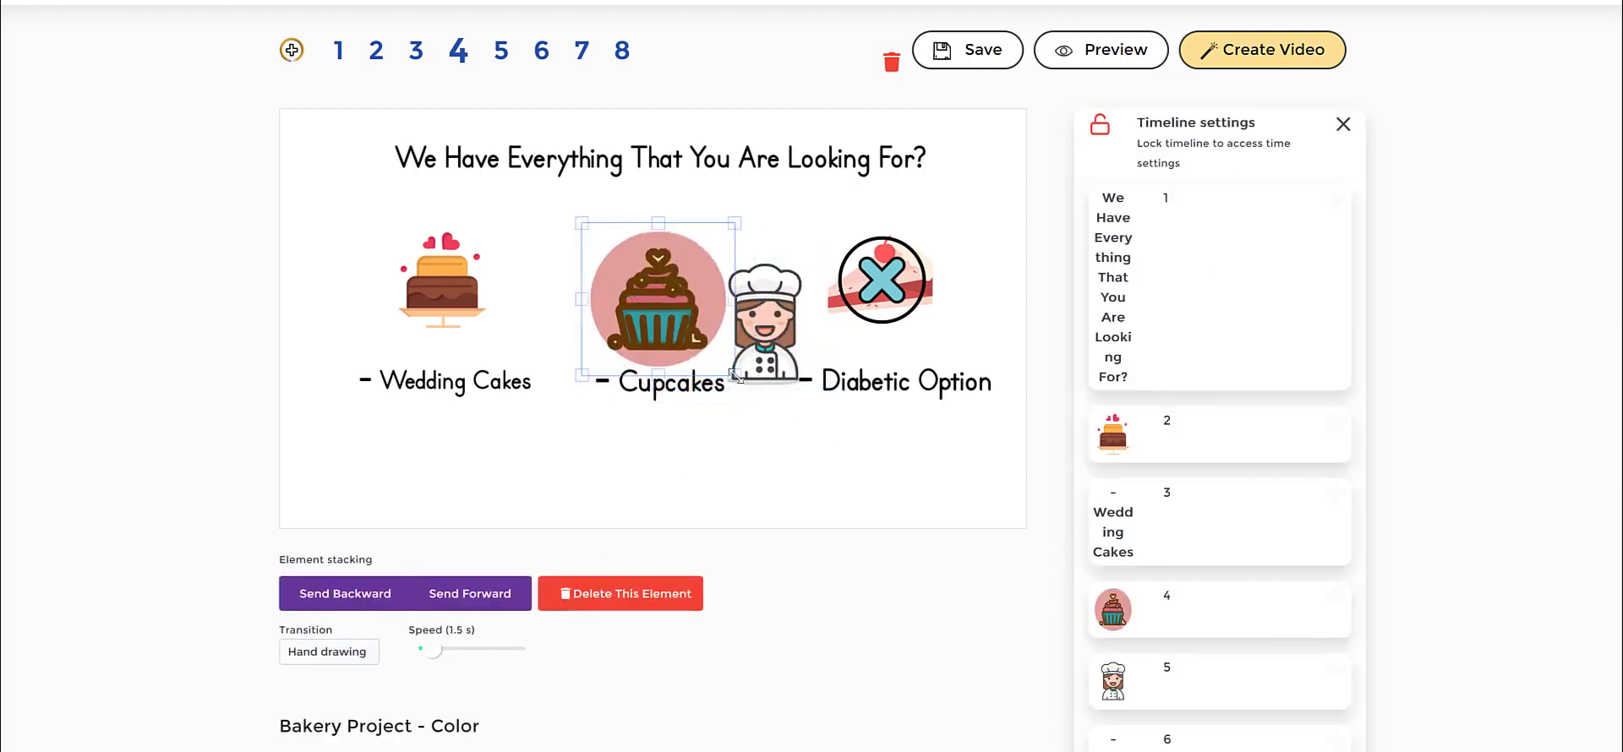
mouse_move(736, 375)
left_mouse_down()
mouse_move(674, 314)
mouse_move(709, 365)
left_mouse_up()
mouse_move(746, 321)
left_mouse_down()
mouse_move(720, 302)
mouse_move(644, 313)
mouse_move(728, 320)
left_mouse_up()
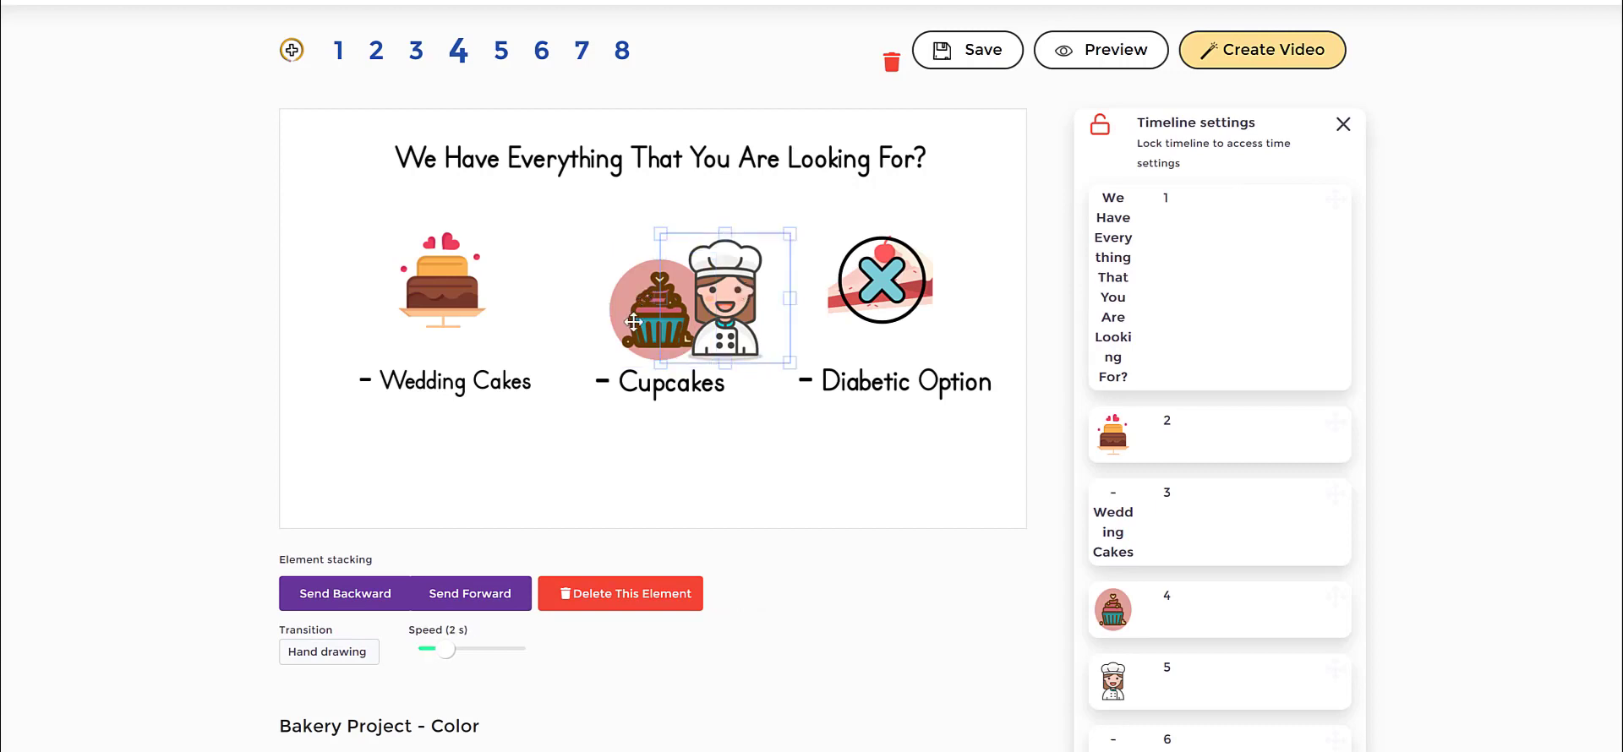
left_click(826, 410)
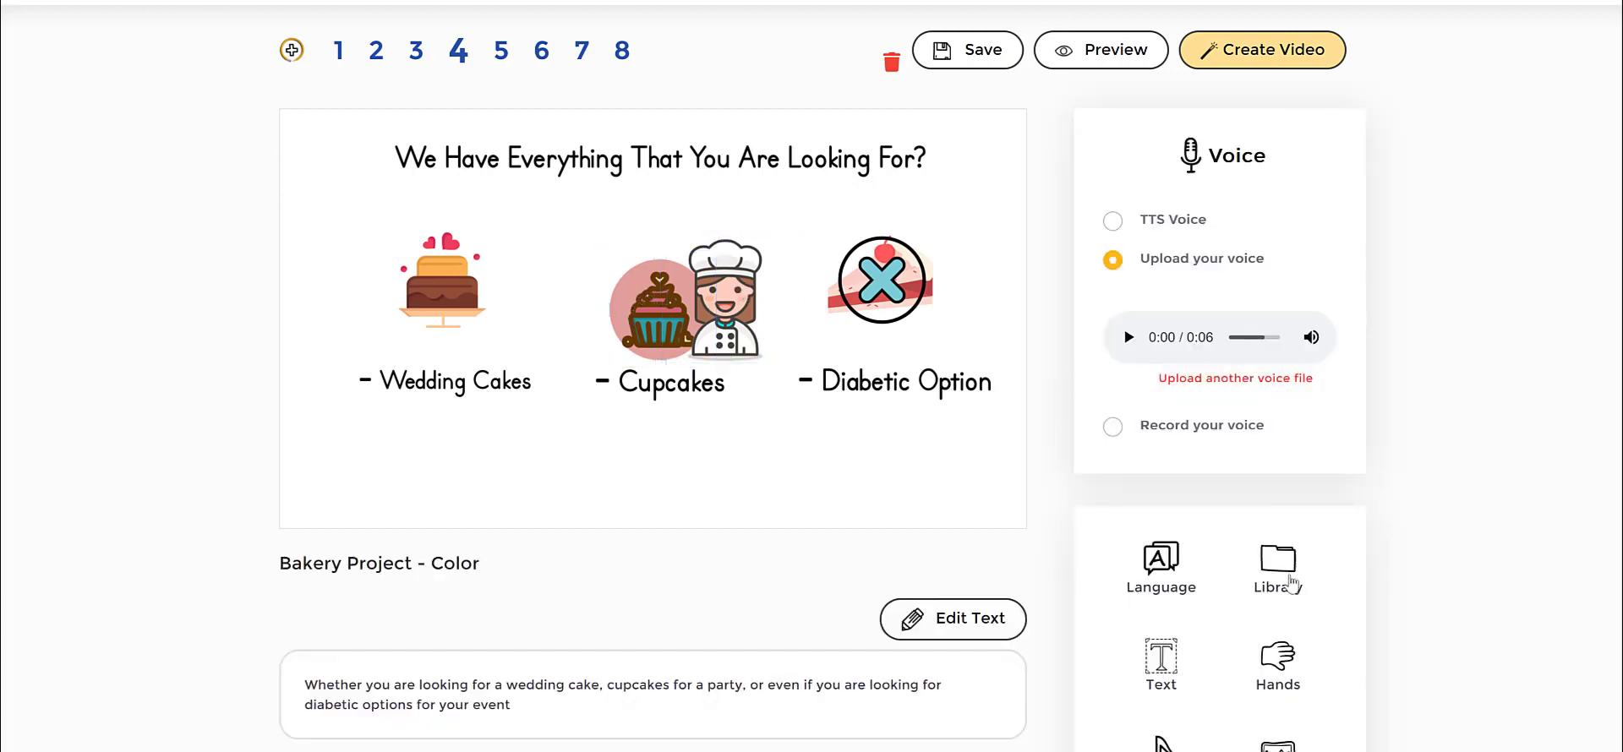
Search the JumpStory library for "building" and add the brown castle-like building image to slide 4
left_click(1278, 562)
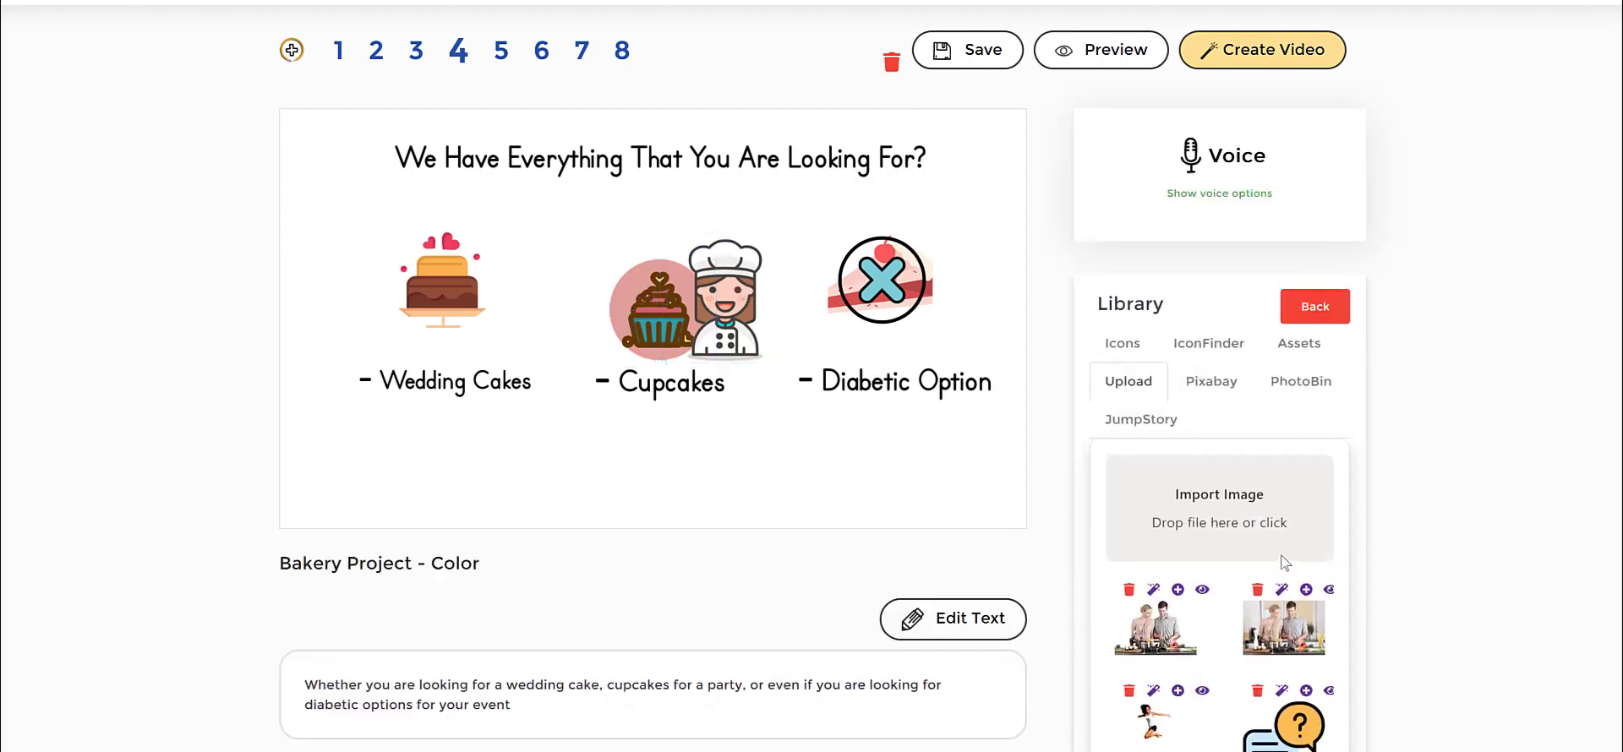
left_click(1142, 419)
left_click(1208, 476)
type("building")
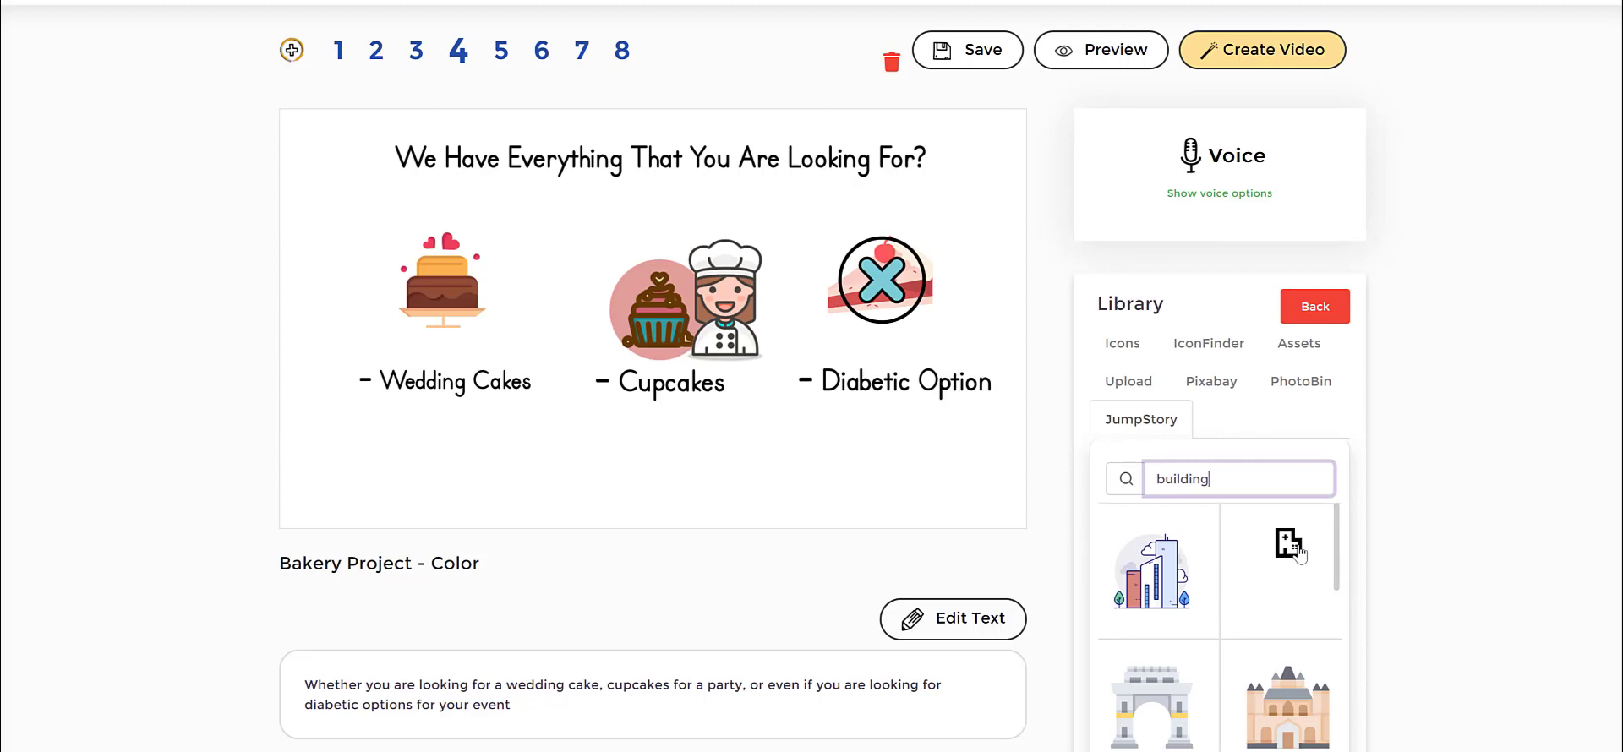
scroll(1235, 585, "down", 2)
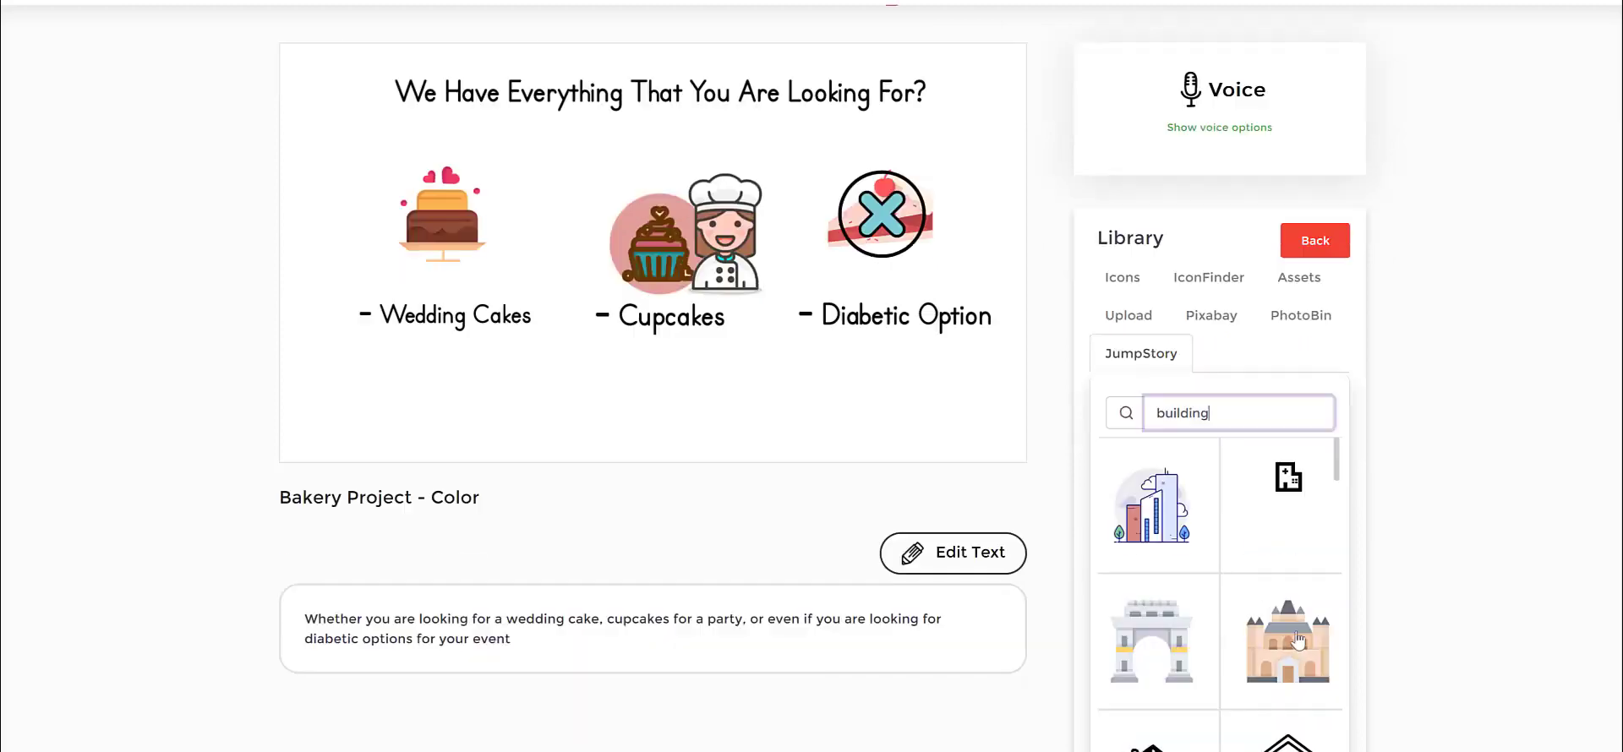
left_click(1288, 636)
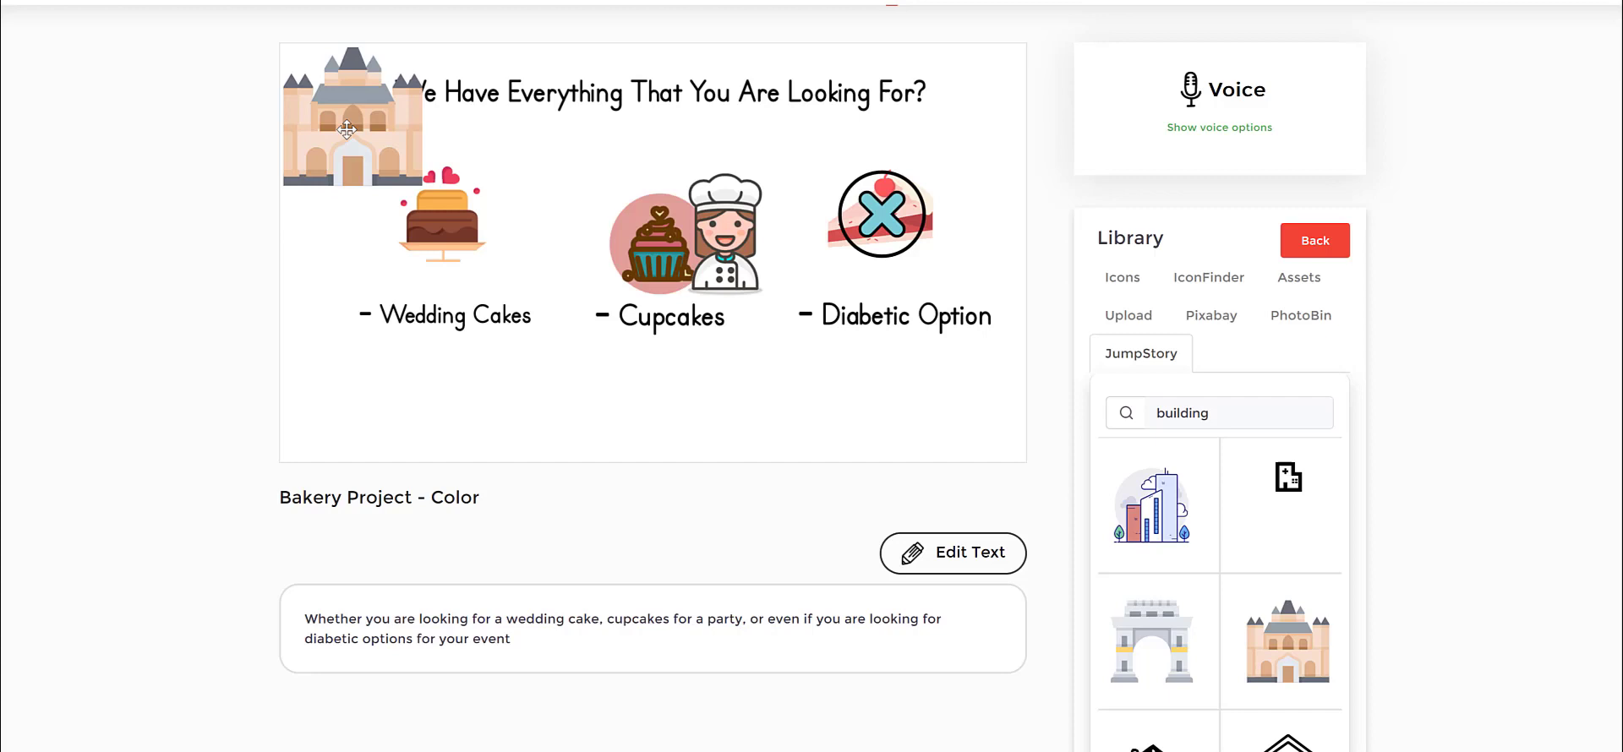
Place the castle-like building image below the Cupcakes text, and move the chef down beside it at a smaller size
left_click_drag(347, 130, 623, 409)
left_click(641, 256)
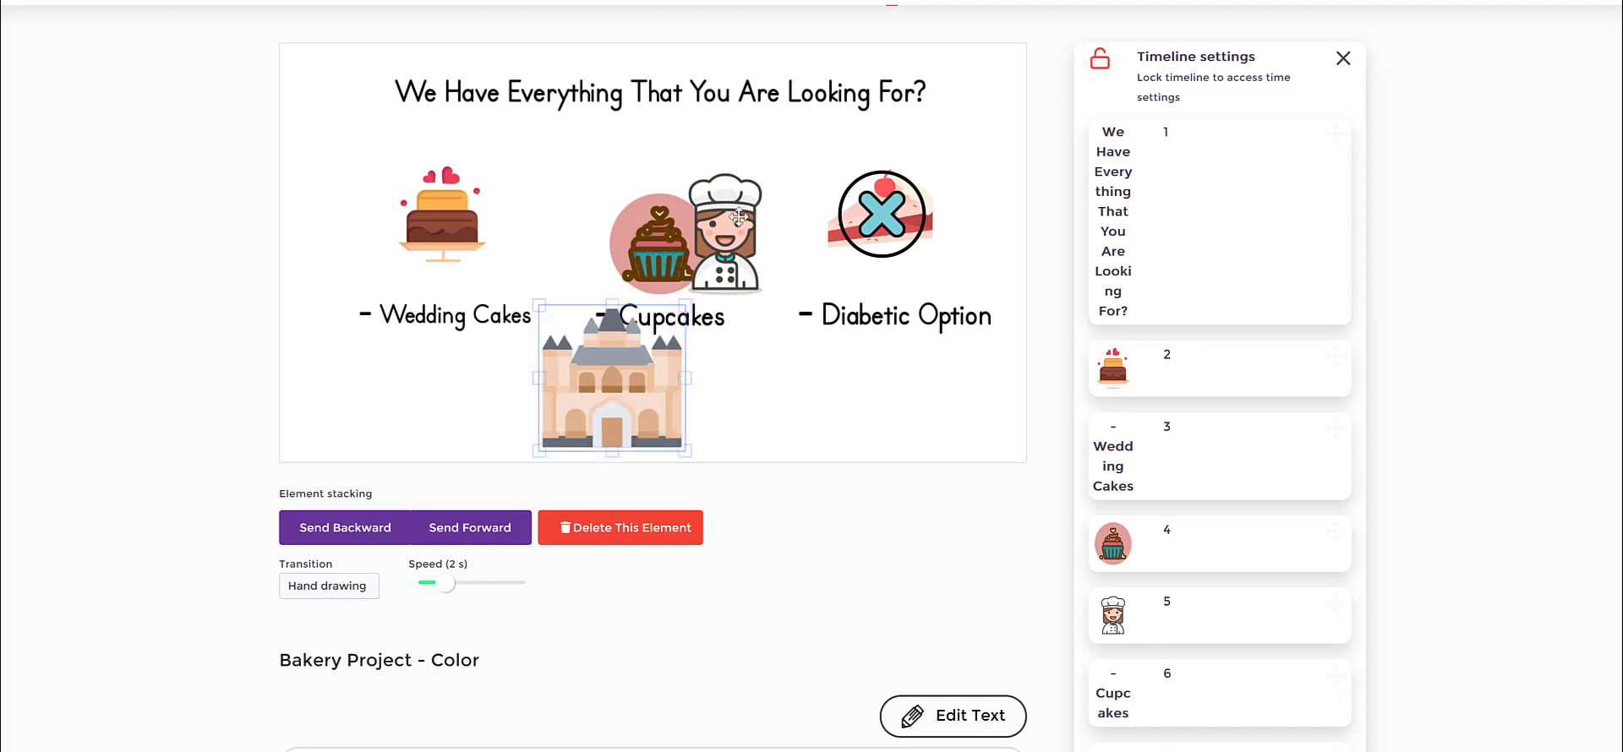
left_click_drag(744, 217, 734, 383)
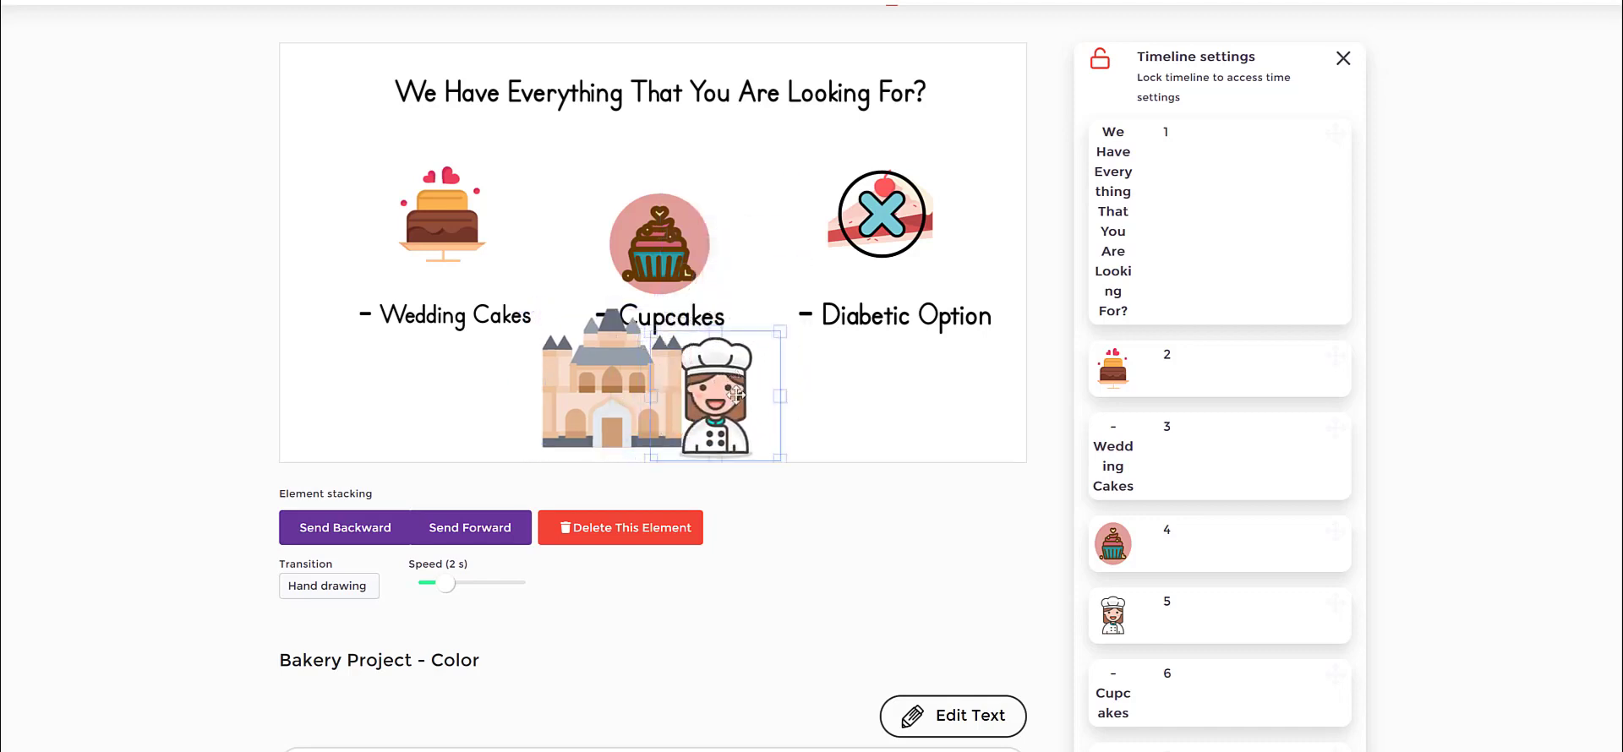
left_click_drag(780, 456, 735, 421)
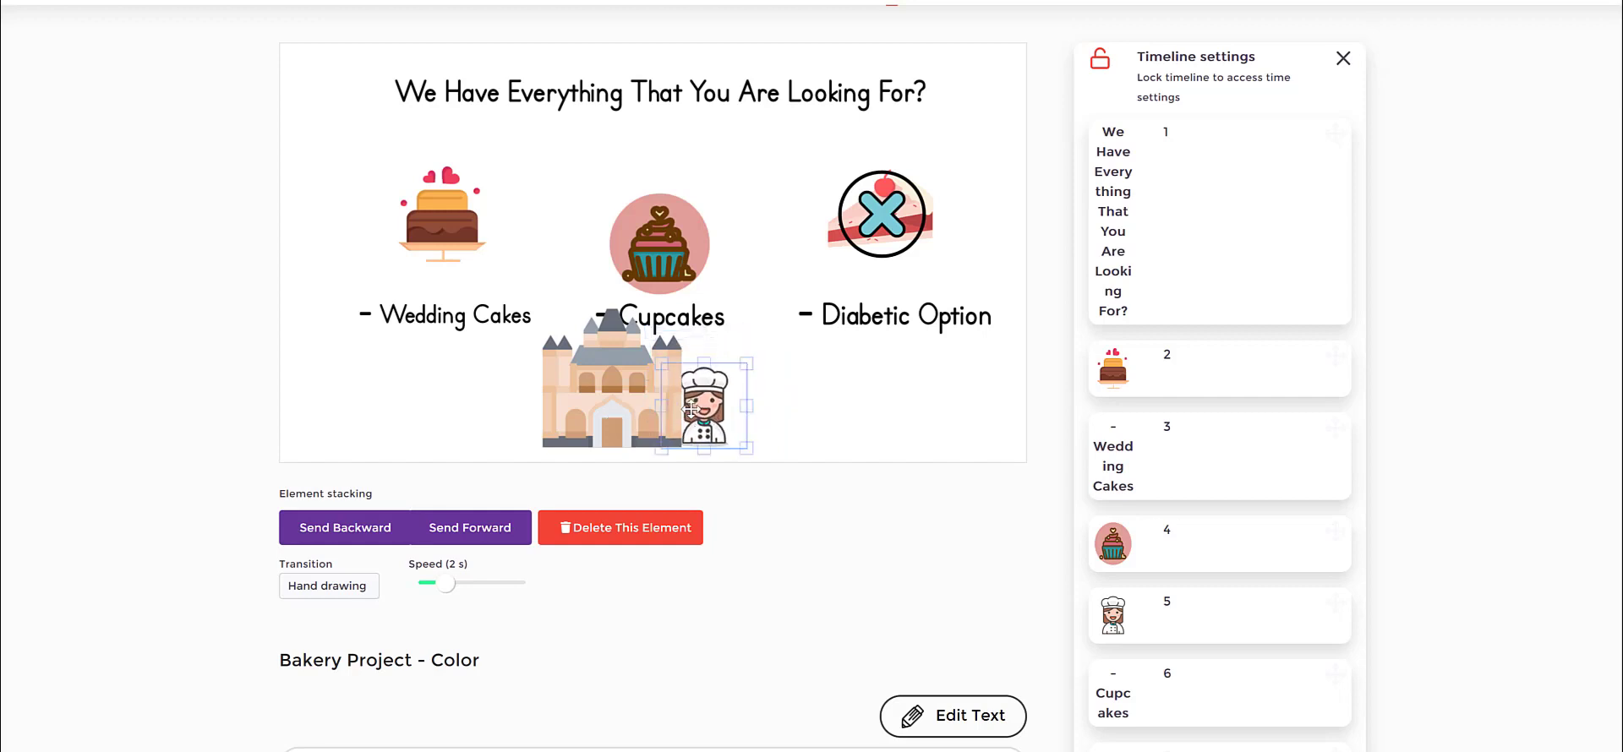
Shrink the building image slightly and position it below the Cupcakes text, clear of the lettering
left_click(519, 428)
left_click_drag(595, 402, 556, 416)
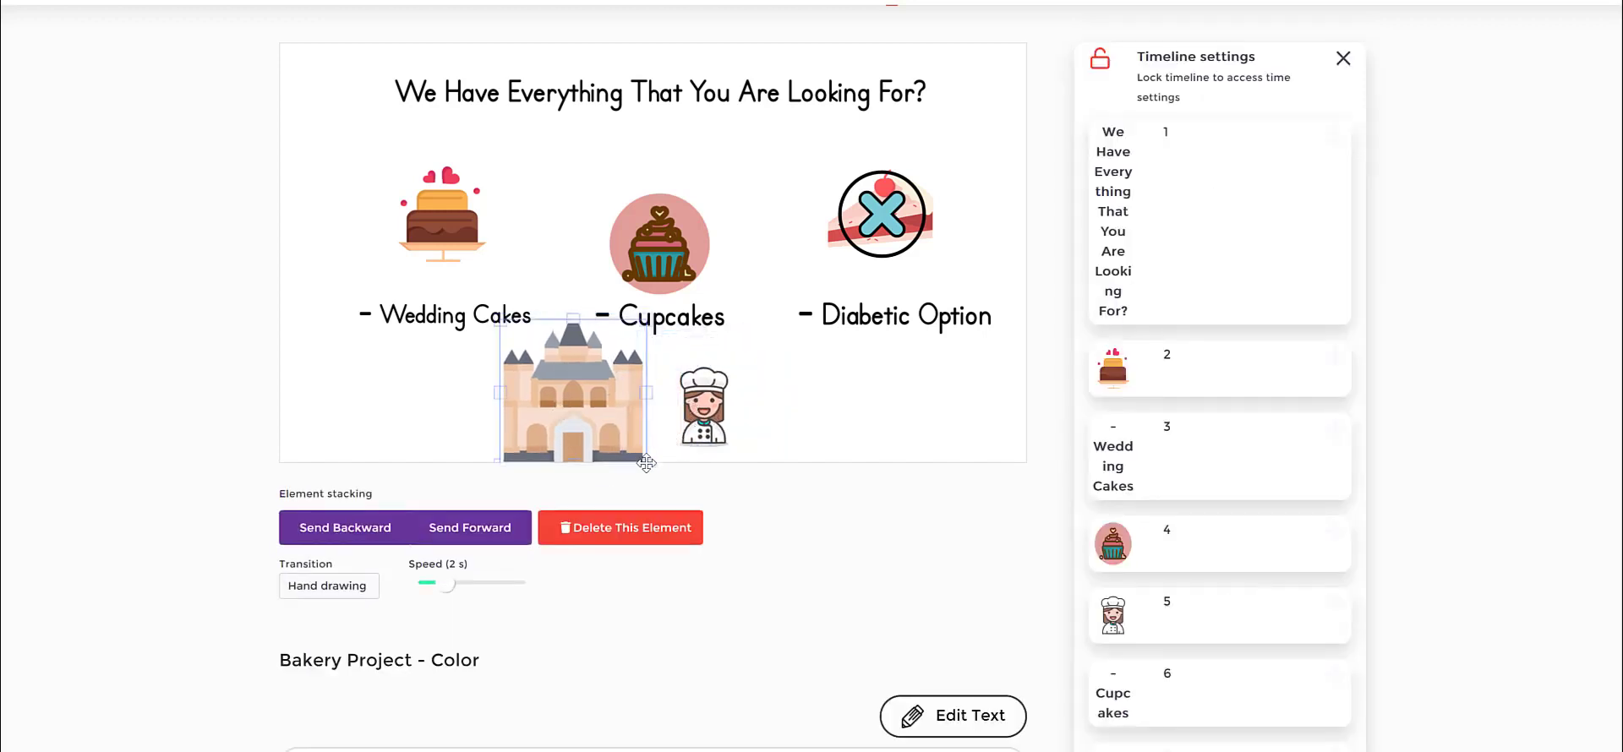
left_click(649, 461)
left_click(626, 444)
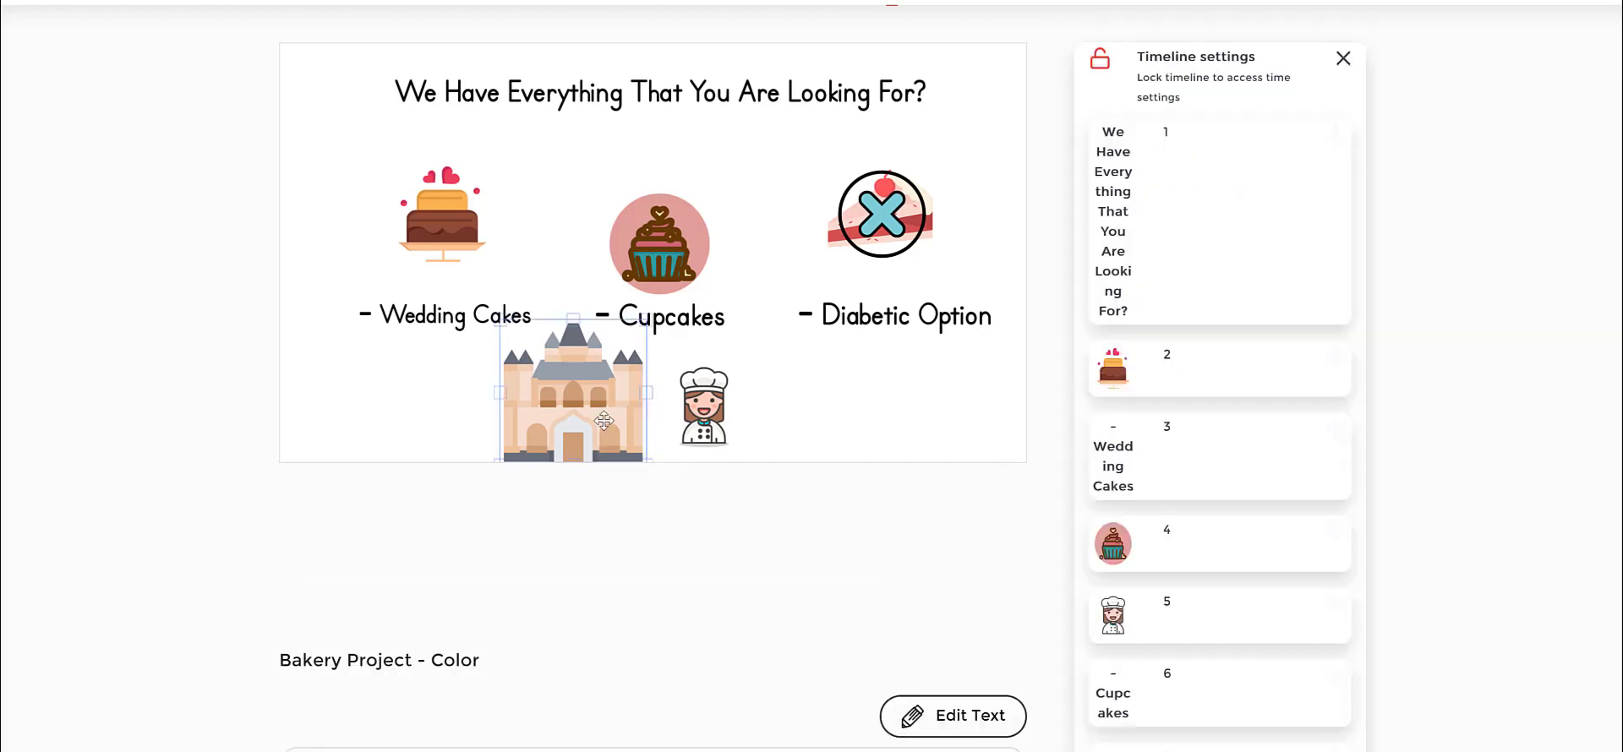
left_click(650, 463)
left_click(624, 444)
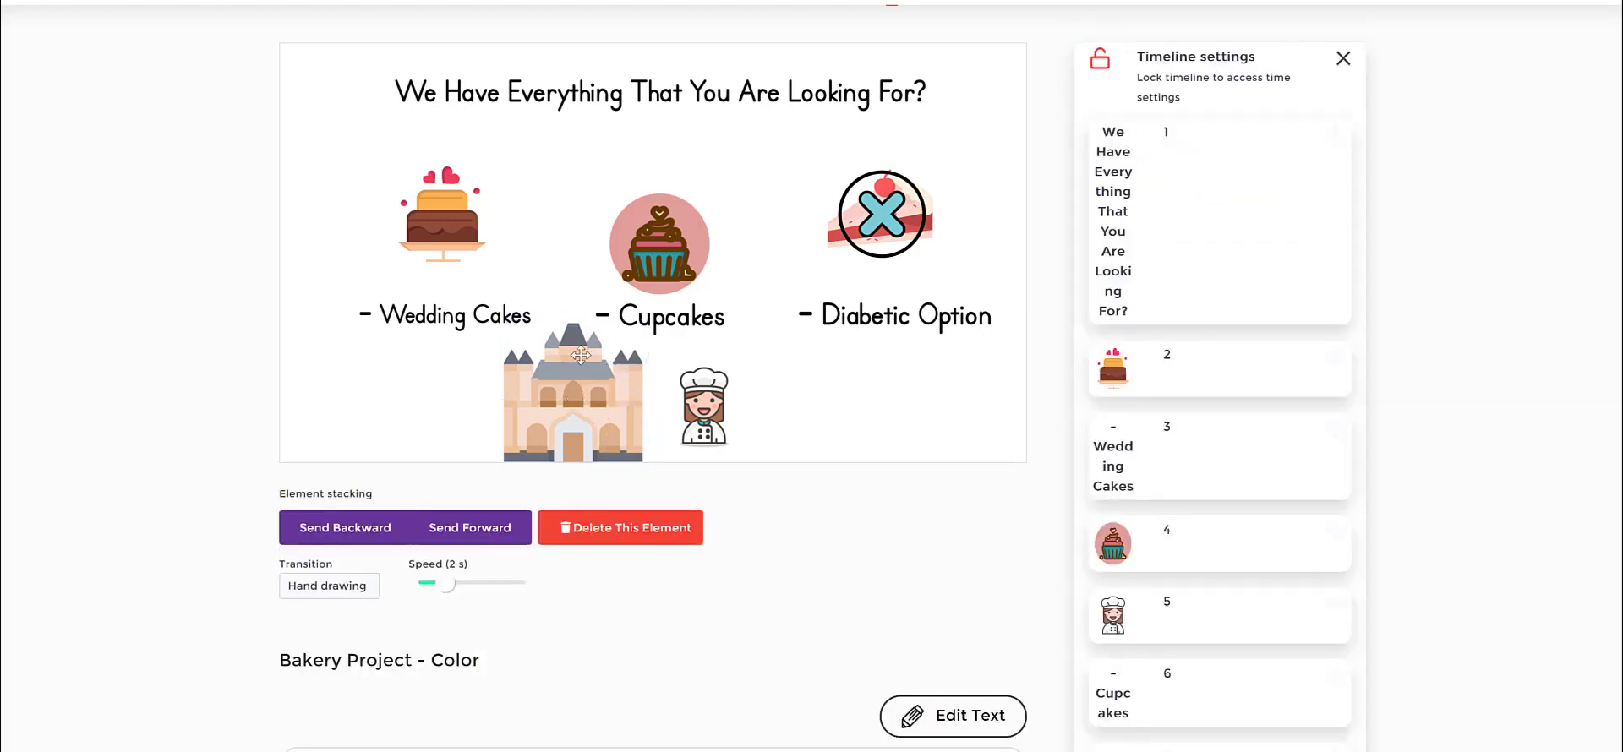
left_click_drag(582, 404, 587, 369)
left_click_drag(652, 429, 632, 410)
left_click_drag(589, 368, 593, 415)
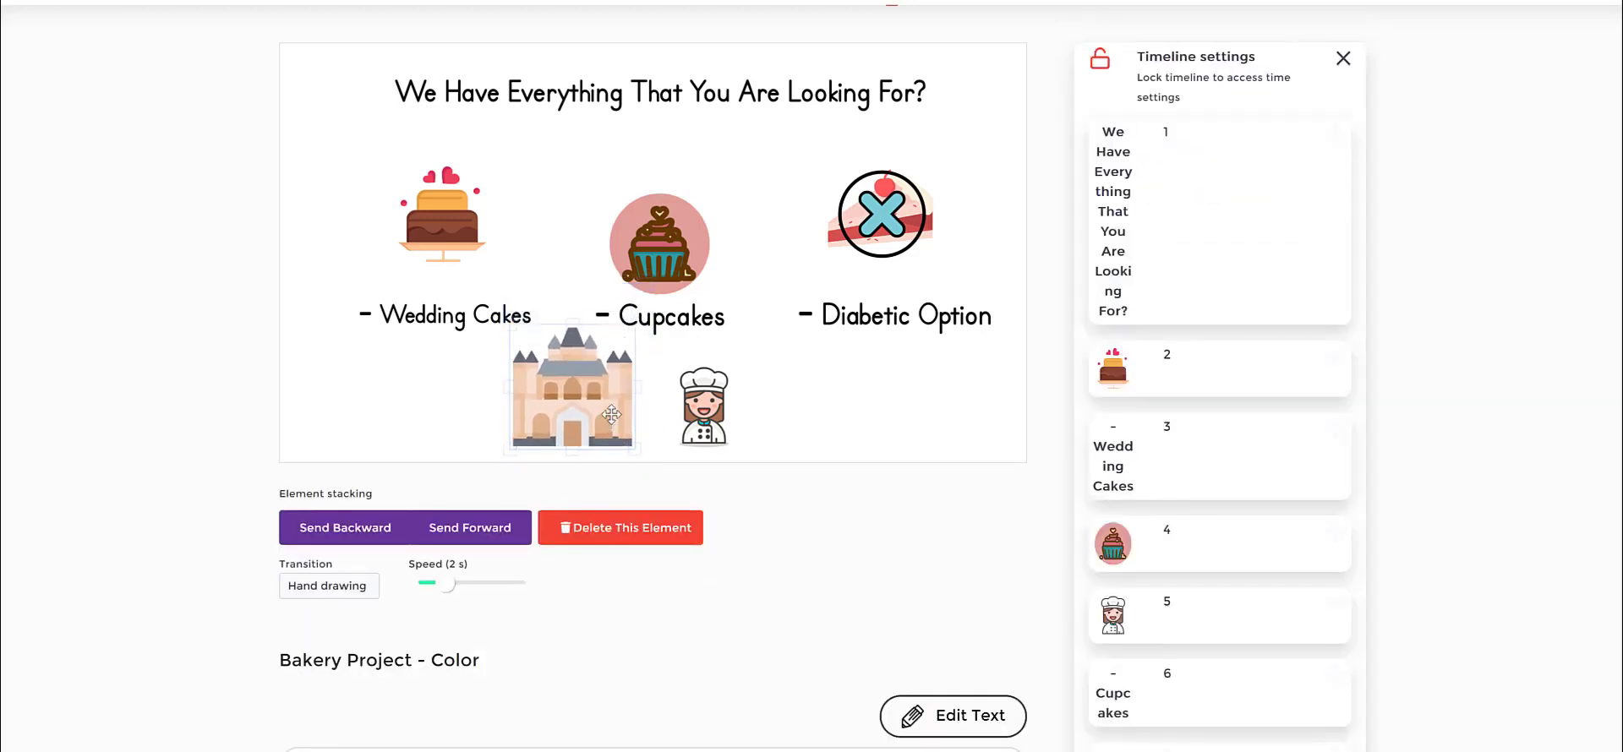
Move the chef onto the lower middle of the building, bring it forward in the stacking order, and deselect it
left_click_drag(723, 420, 592, 426)
left_click(468, 533)
left_click(712, 432)
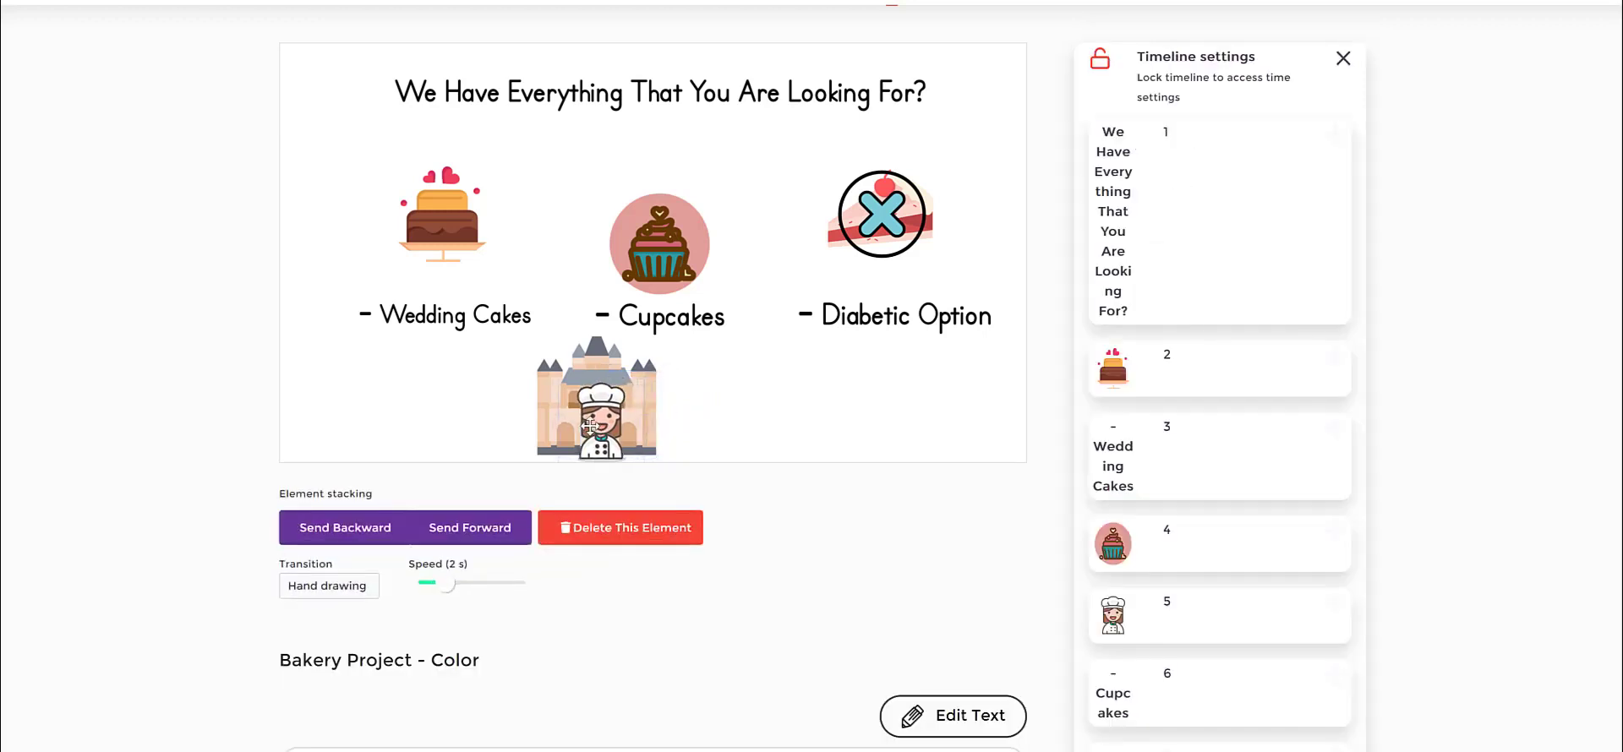
left_click(698, 412)
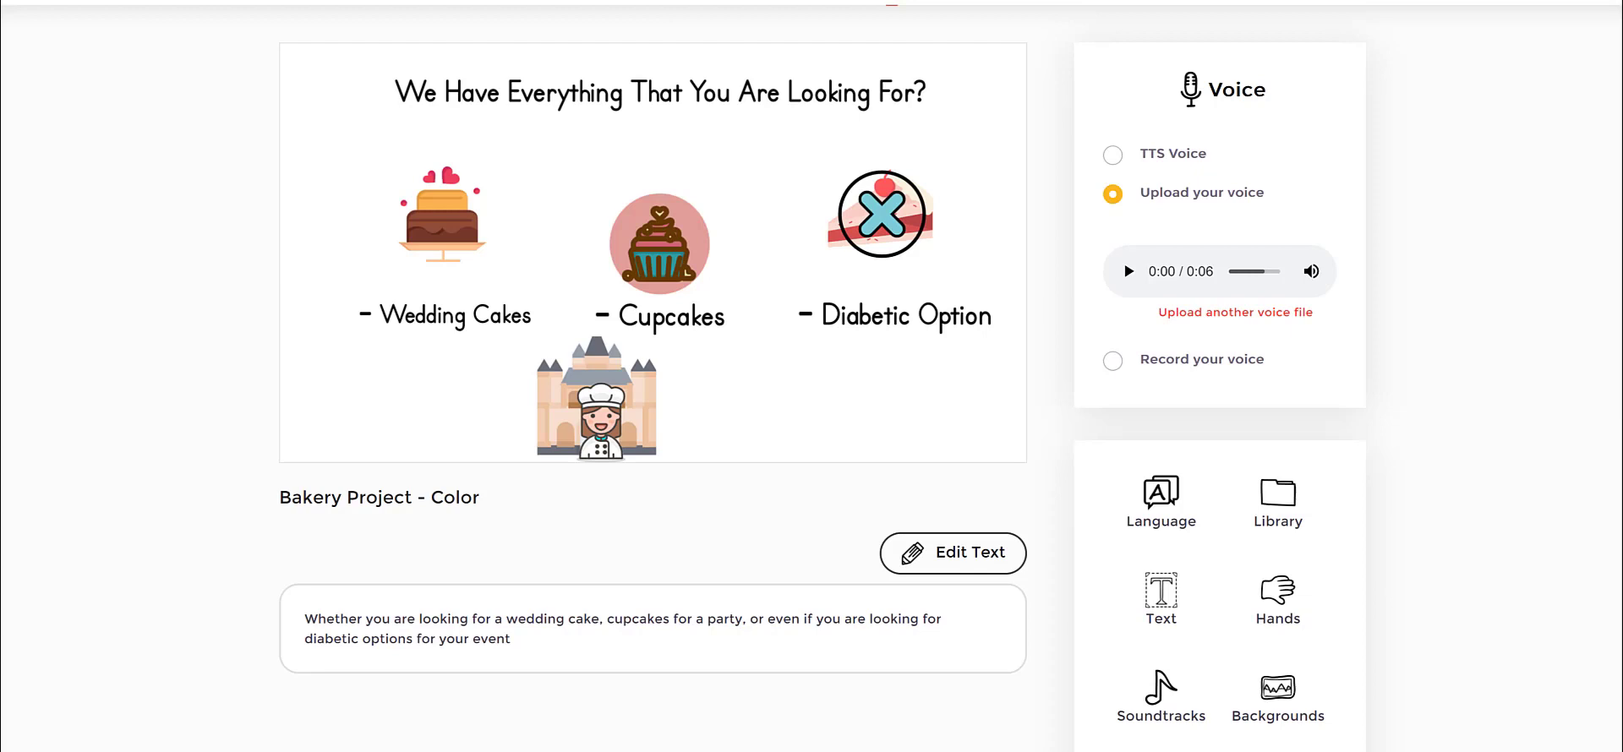
Select the chef on the building and examine its available transition types and the speed setting
left_click(600, 414)
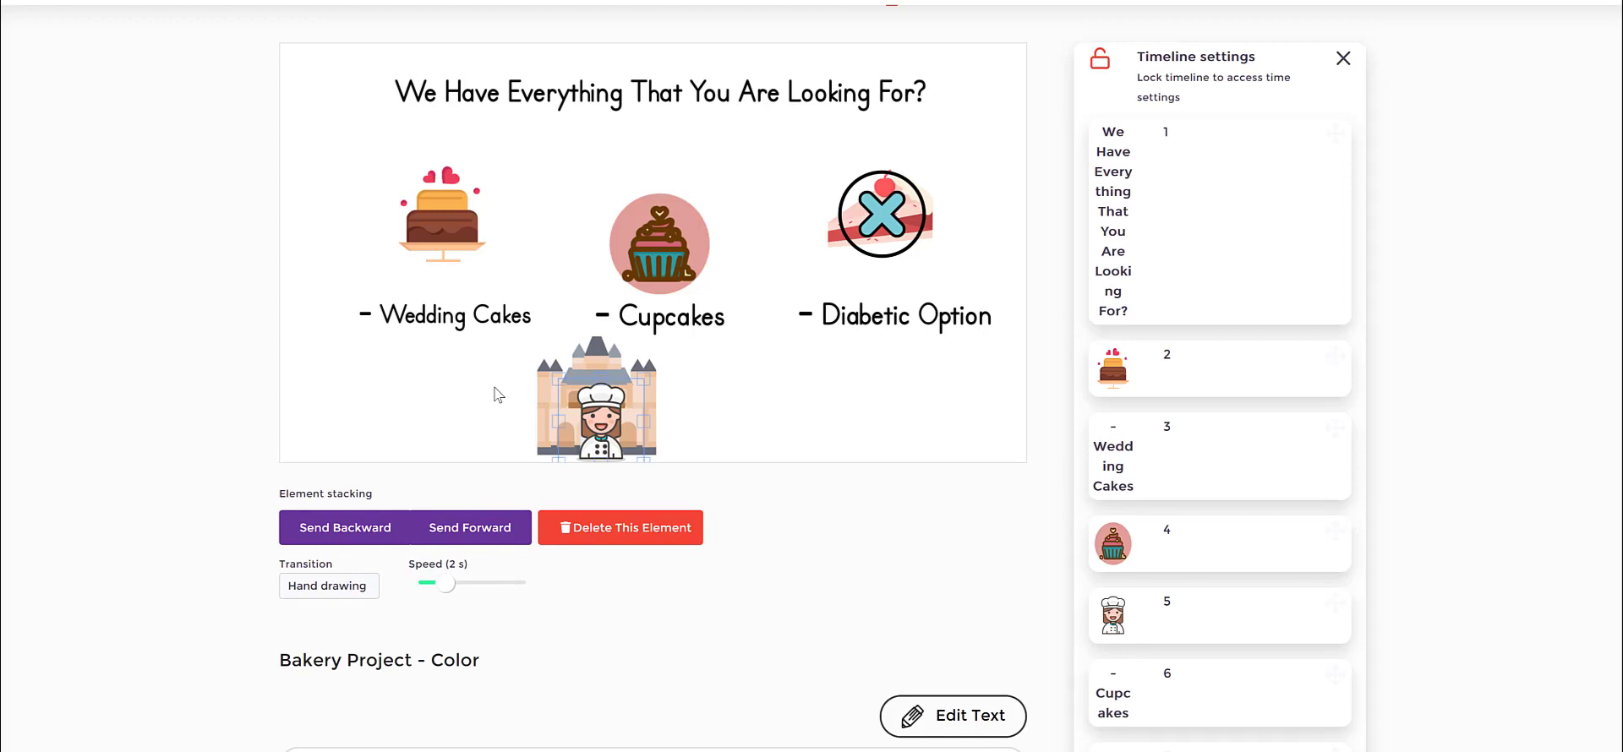
left_click(314, 586)
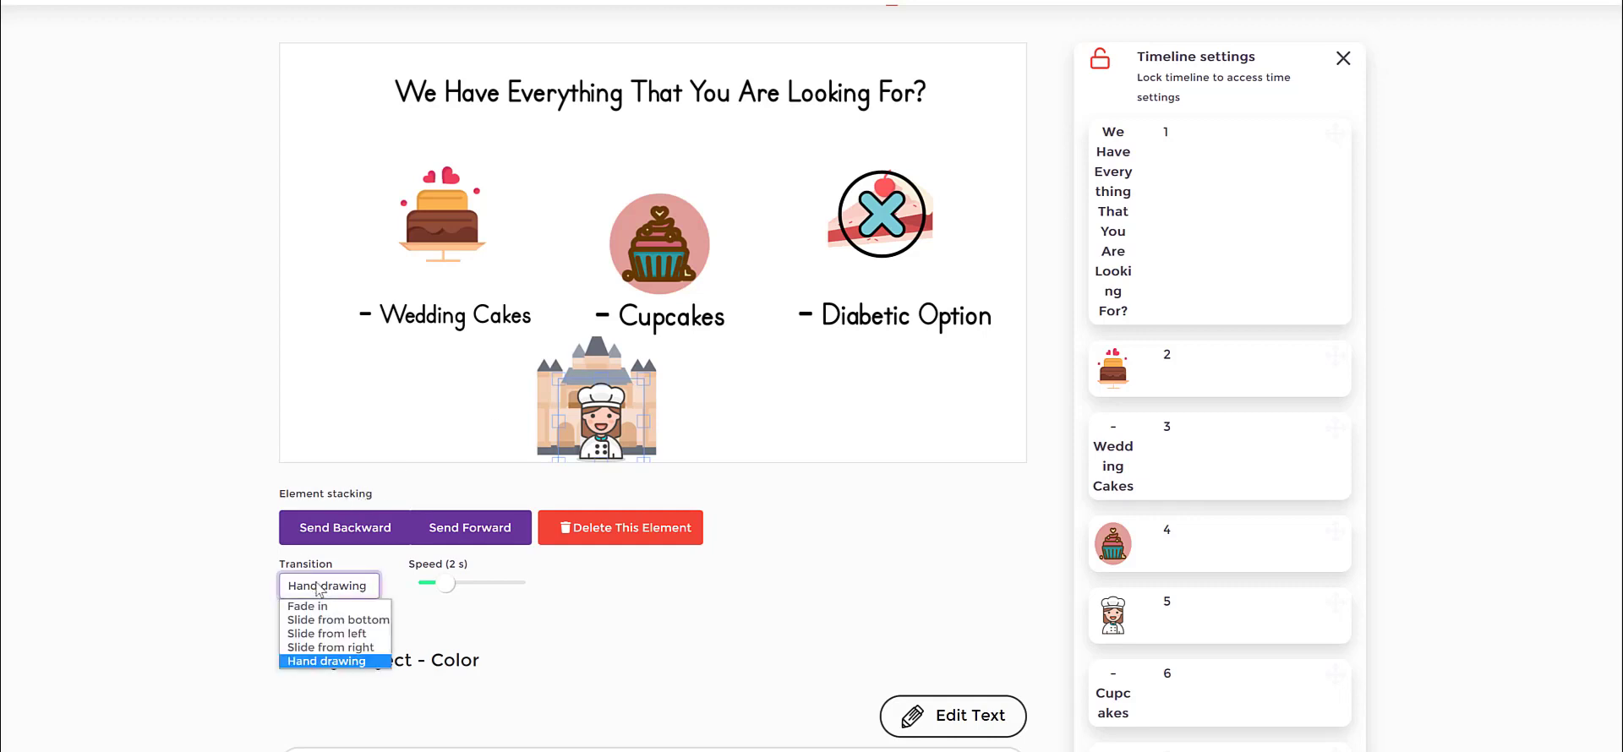
left_click(485, 607)
left_click_drag(421, 569, 487, 575)
left_click(533, 575)
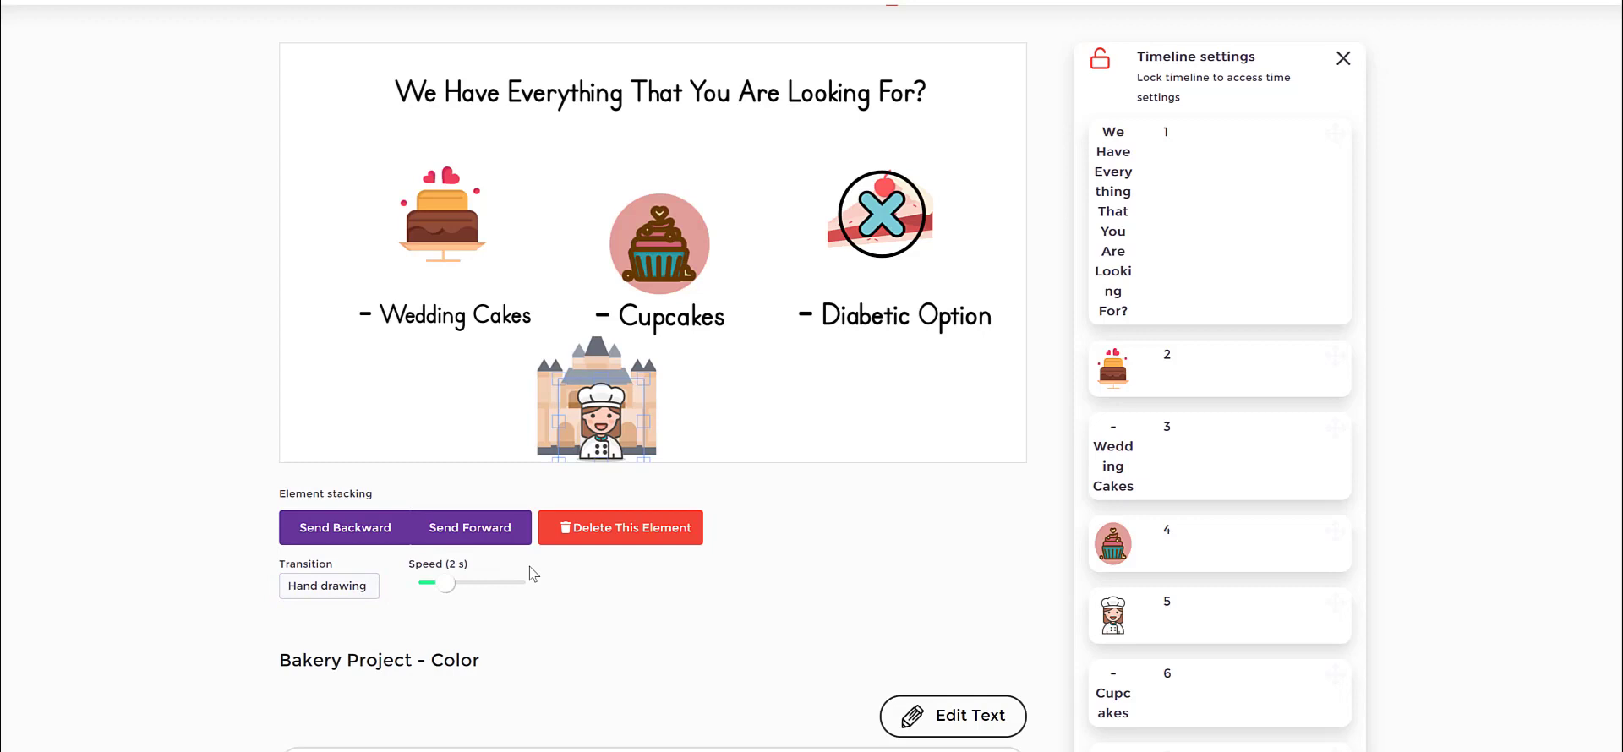